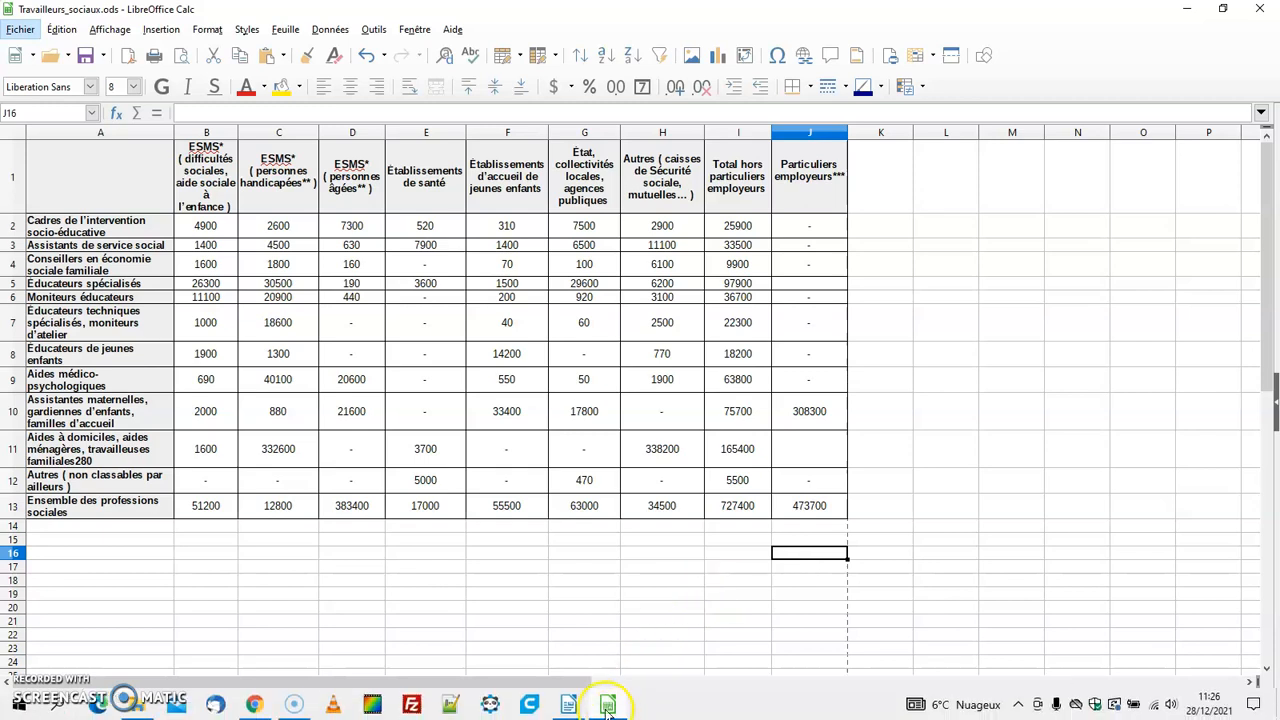
# Switch between the Writer document and the Calc sheet to compare the source table image, the semicolon-separated text and the spreadsheet table
pyautogui.click(568, 705)
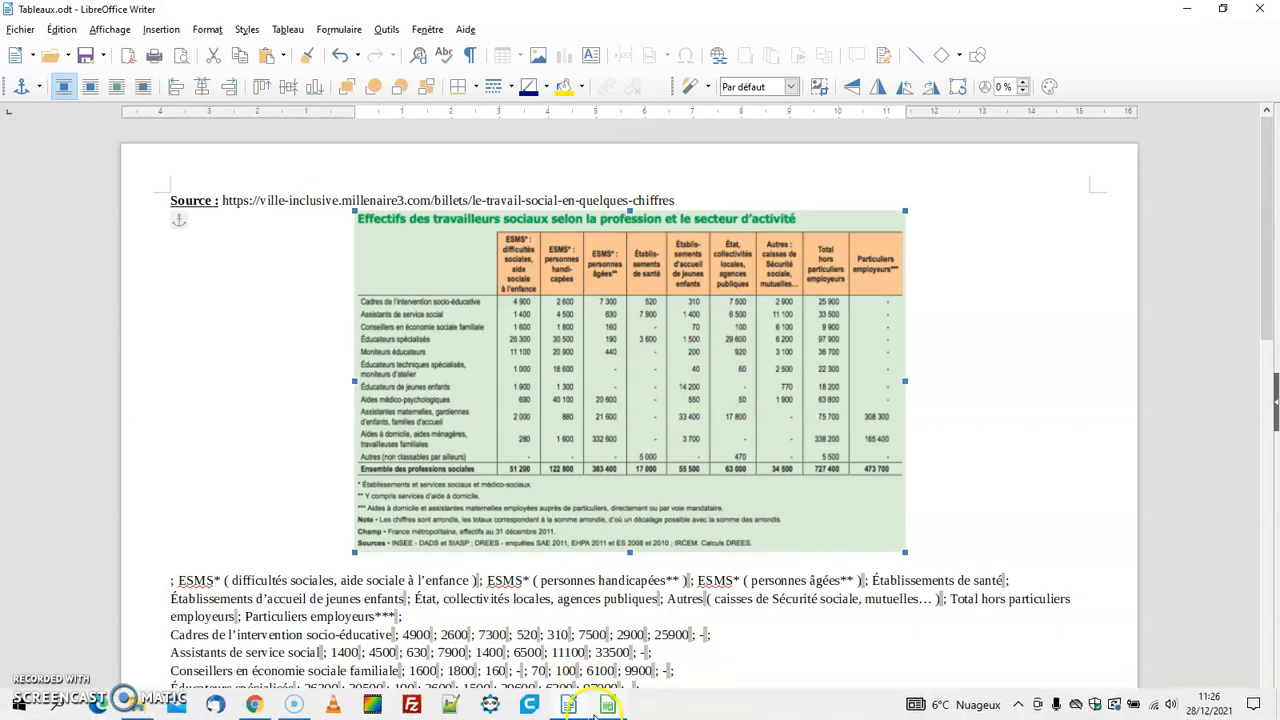
pyautogui.click(600, 707)
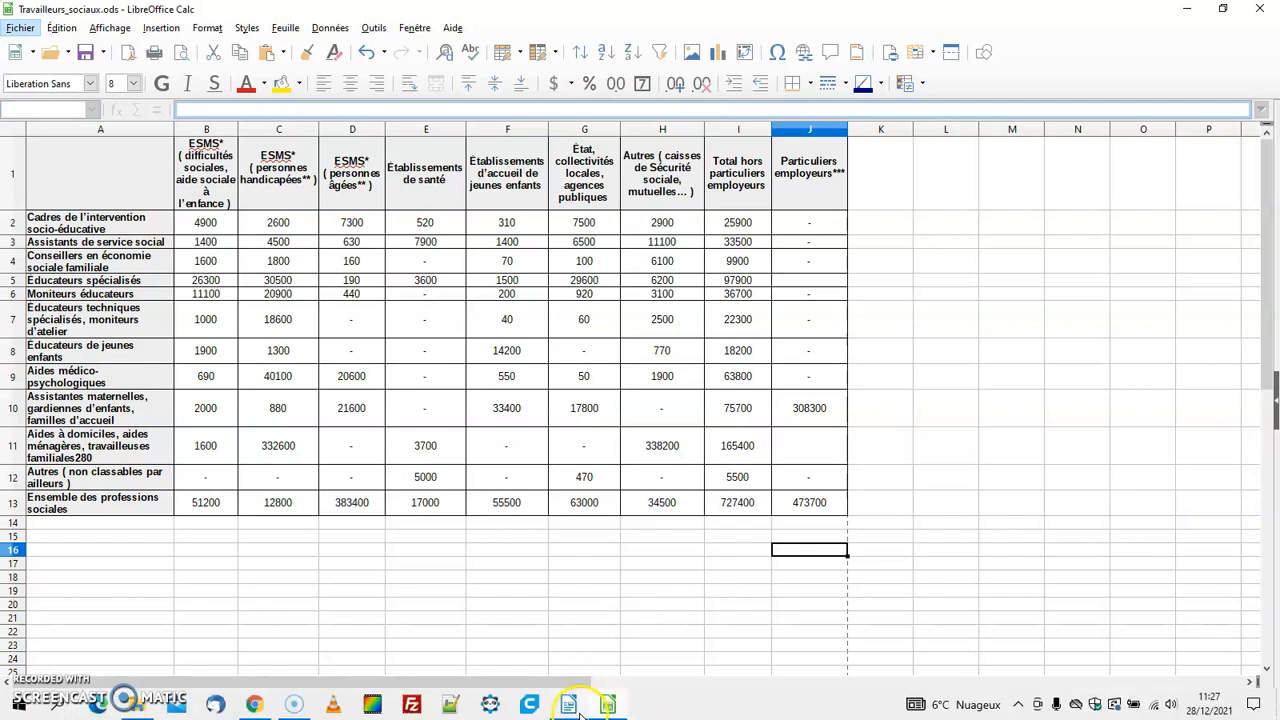
pyautogui.click(568, 705)
pyautogui.scroll(-8, 425, 598)
pyautogui.click(187, 418)
pyautogui.scroll(7, 597, 366)
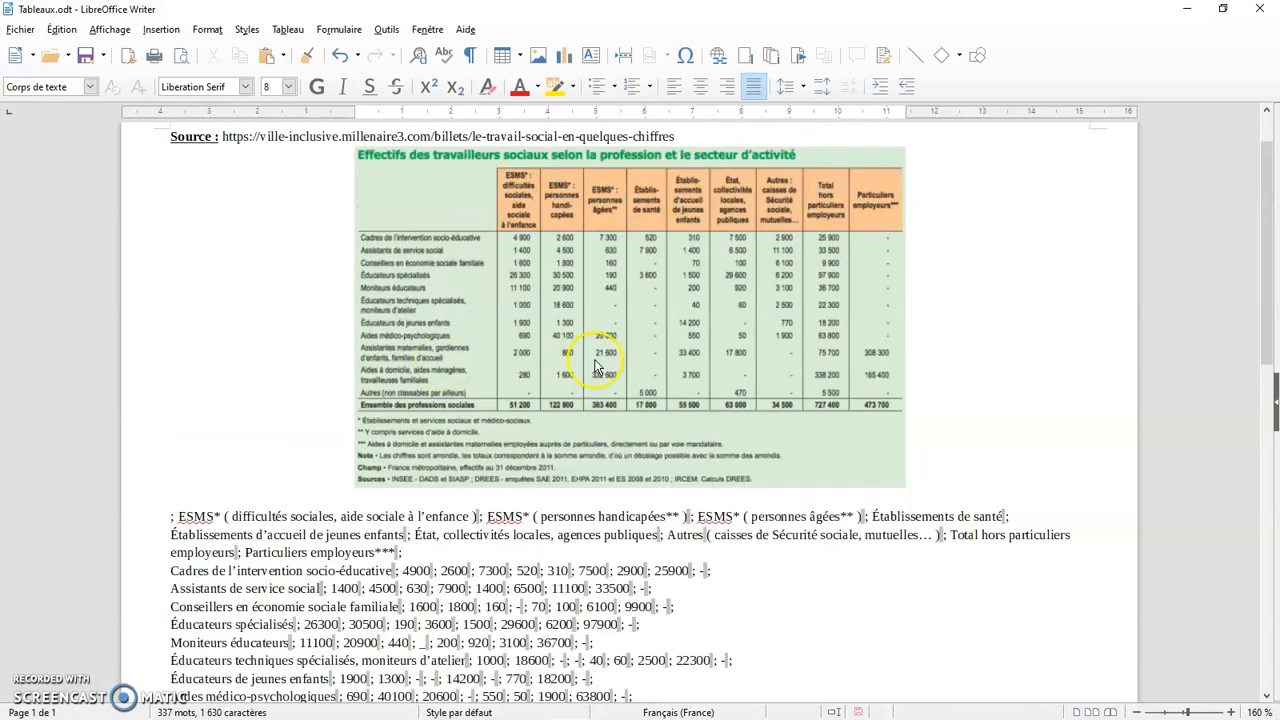
pyautogui.scroll(1, 597, 366)
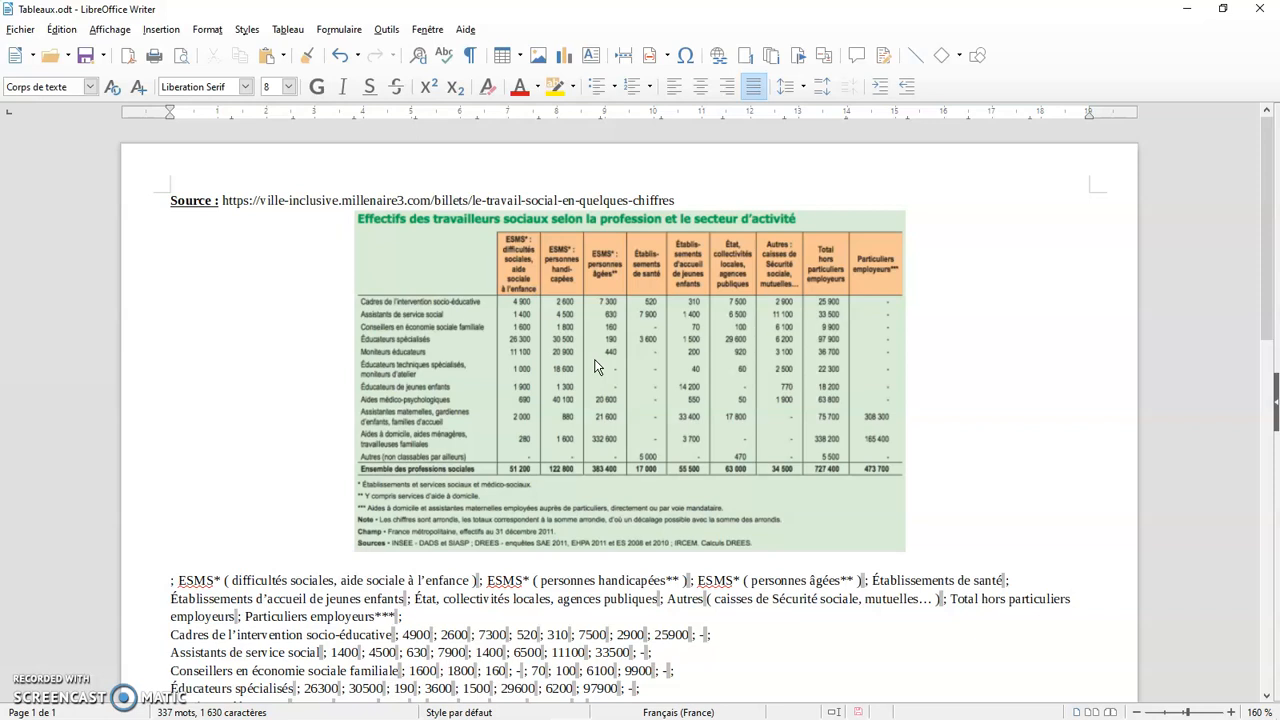
pyautogui.scroll(-9, 597, 367)
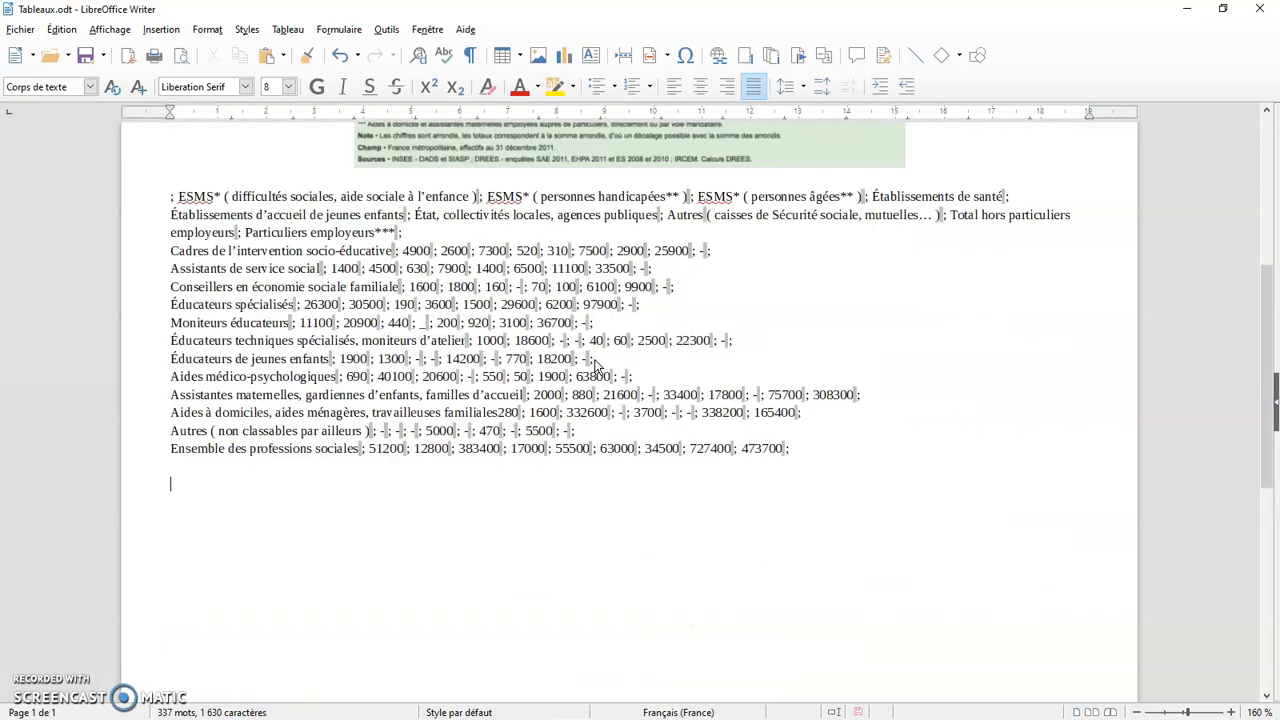
pyautogui.click(582, 385)
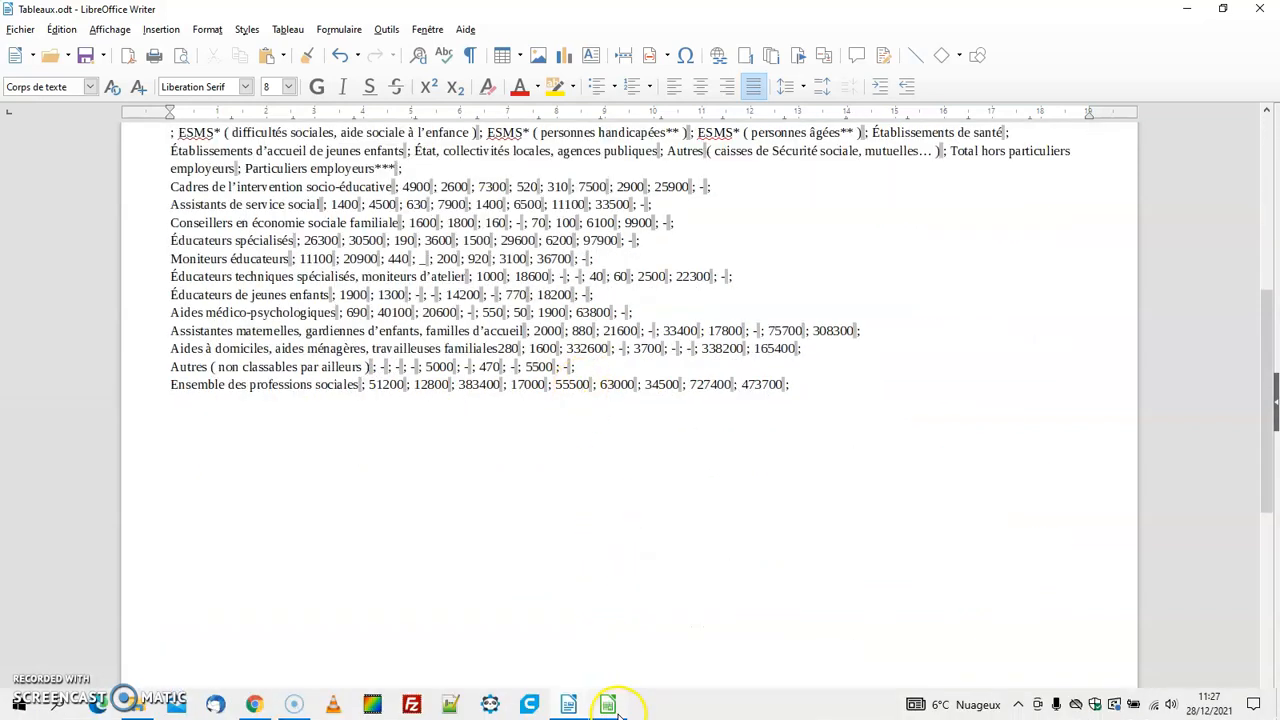
# Switch to the Calc workbook Travailleurs_sociaux.ods and copy the whole table in A1:J13
pyautogui.click(608, 712)
pyautogui.moveTo(103, 177); pyautogui.dragTo(800, 518)
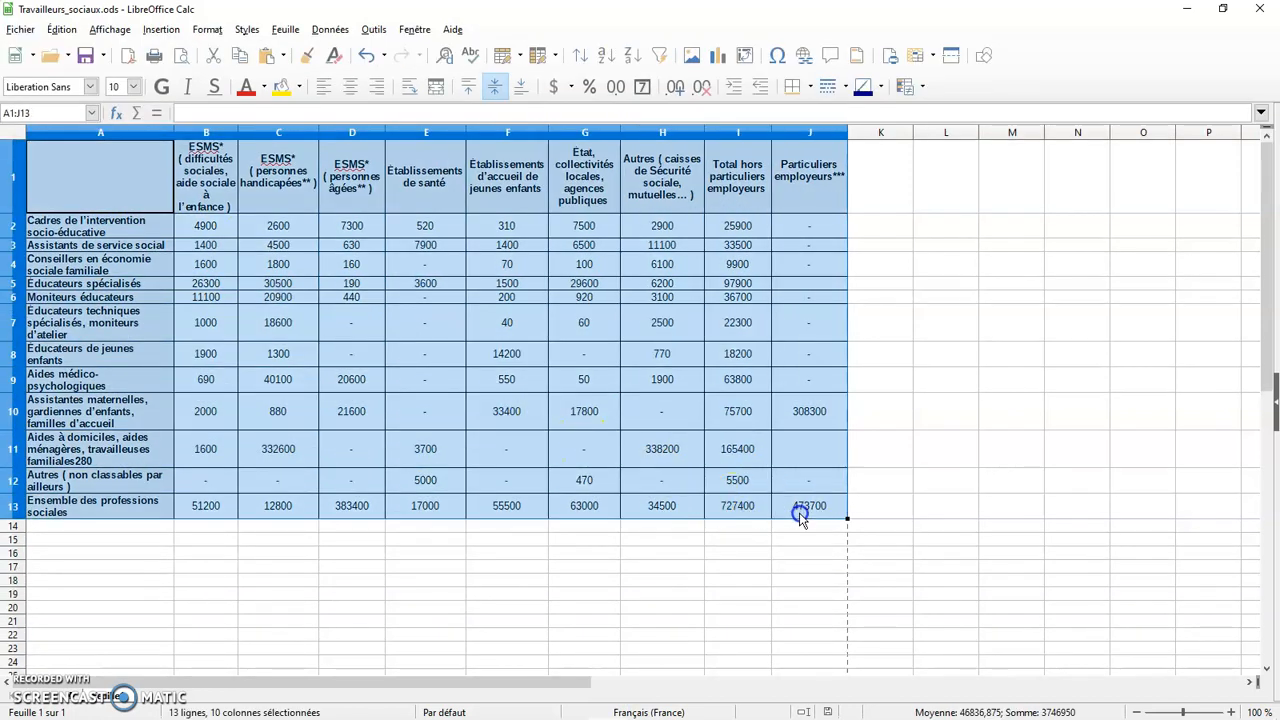
pyautogui.click(61, 29)
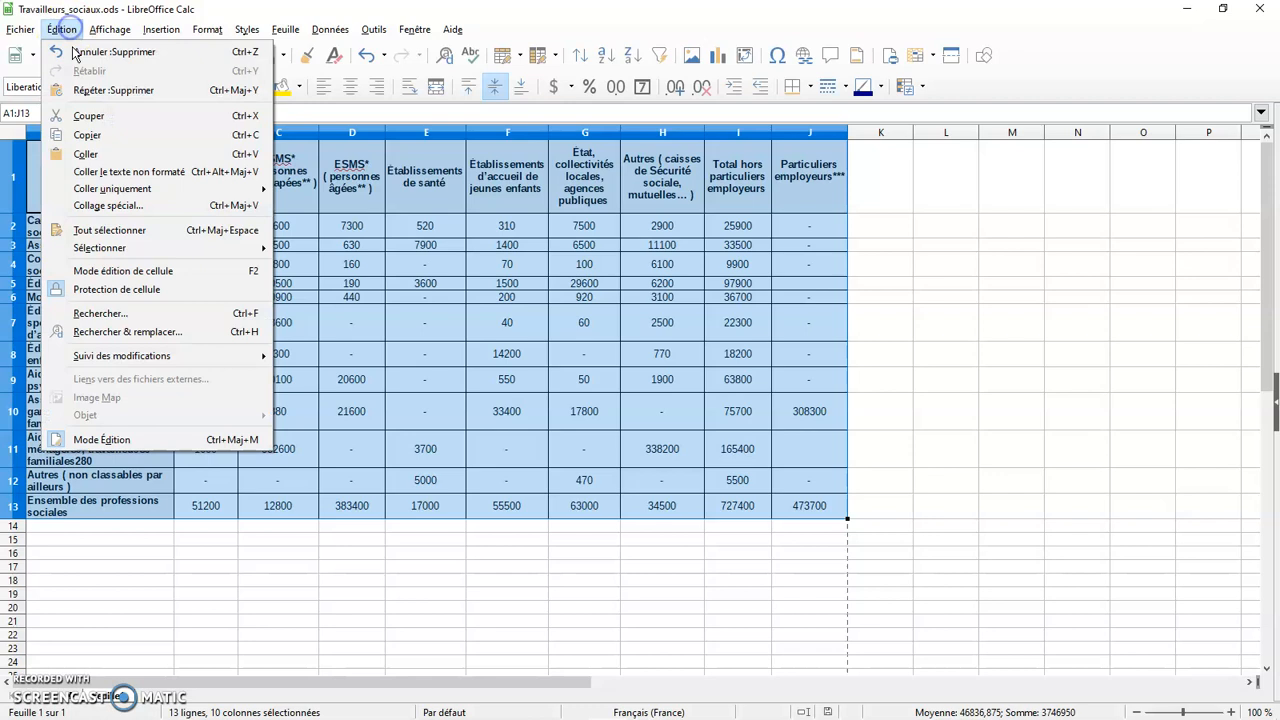
pyautogui.click(88, 135)
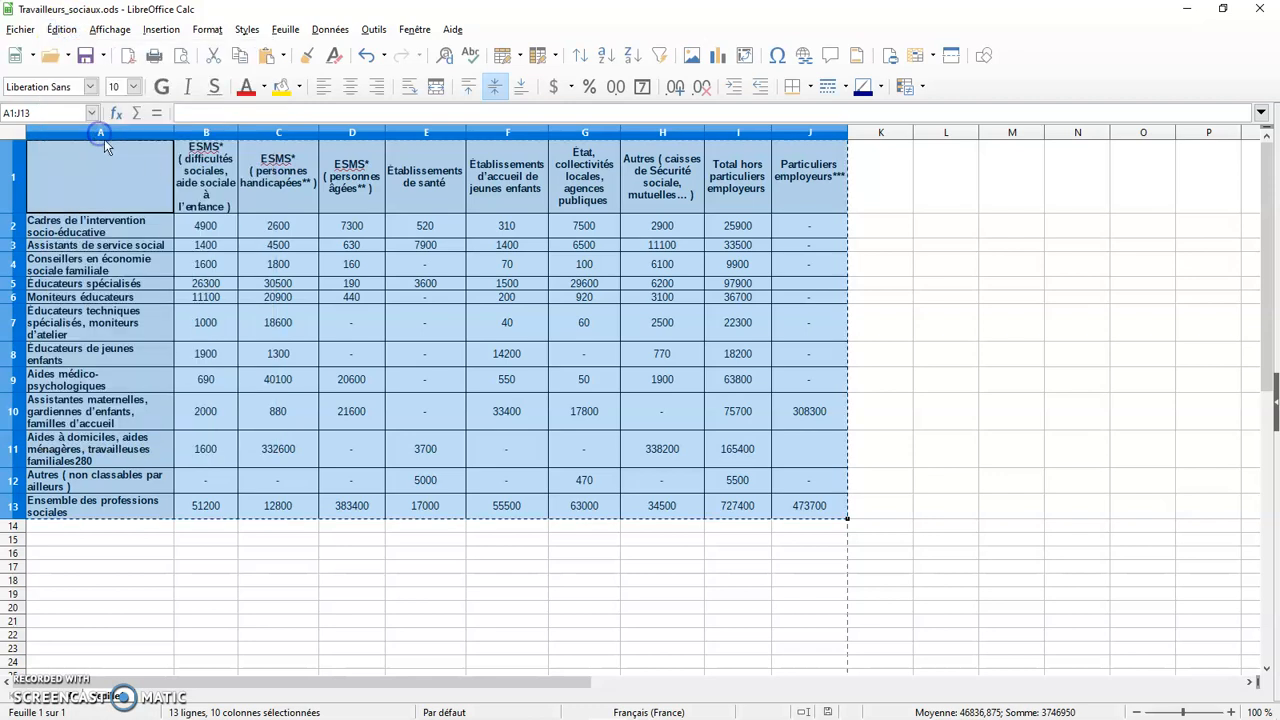
pyautogui.rightClick(678, 330)
pyautogui.click(728, 358)
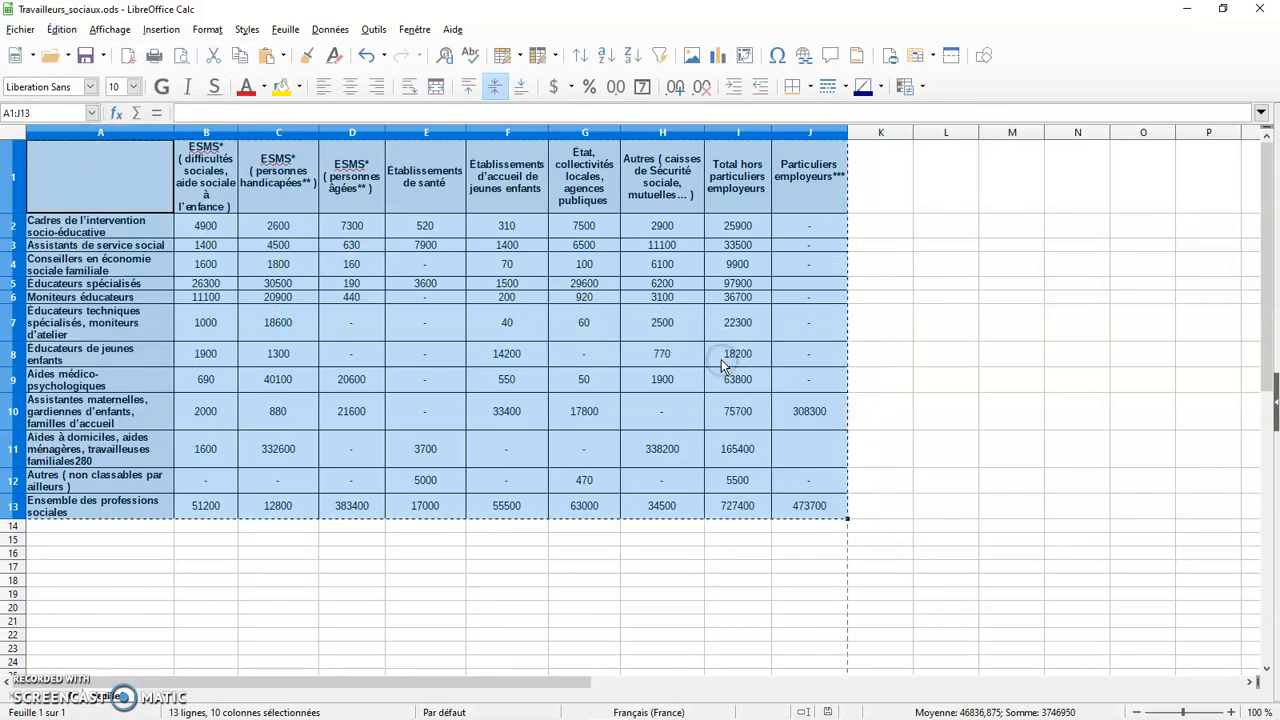
pyautogui.click(768, 609)
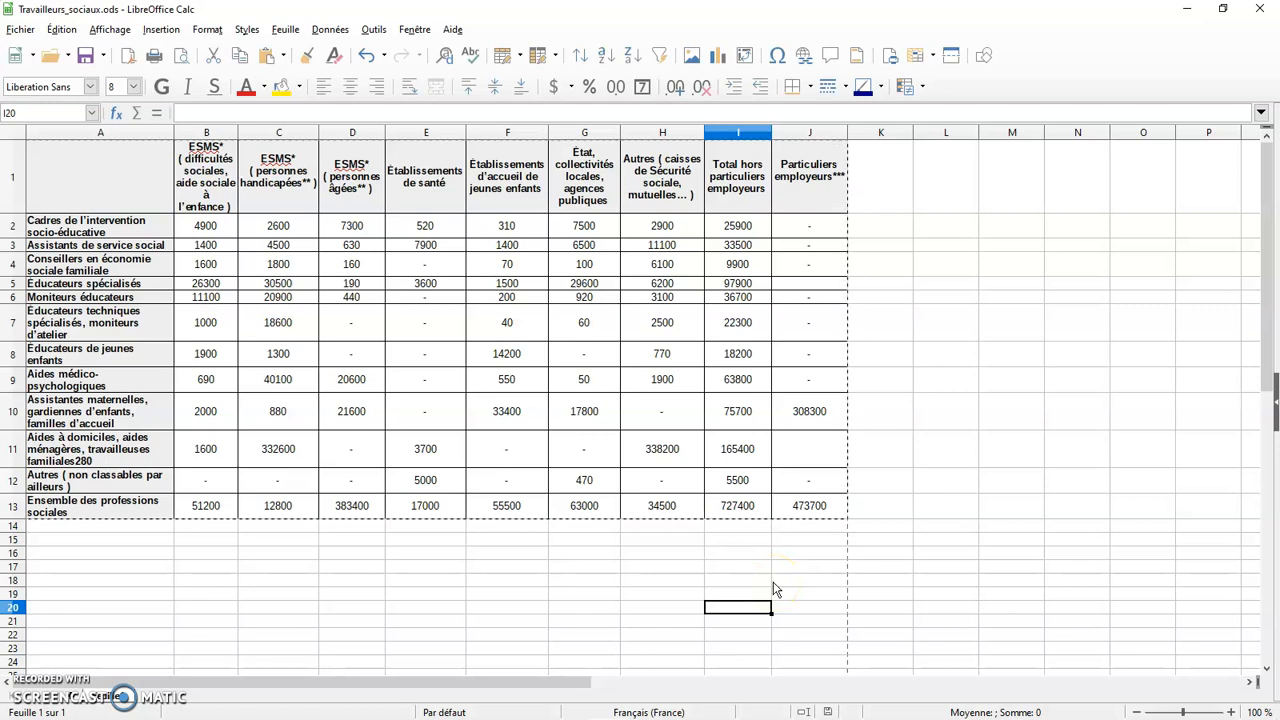
# Switch to Tableaux.odt in Writer and paste the copied table on the empty line below the semicolon-separated text
pyautogui.moveTo(655, 718)
pyautogui.click(607, 716)
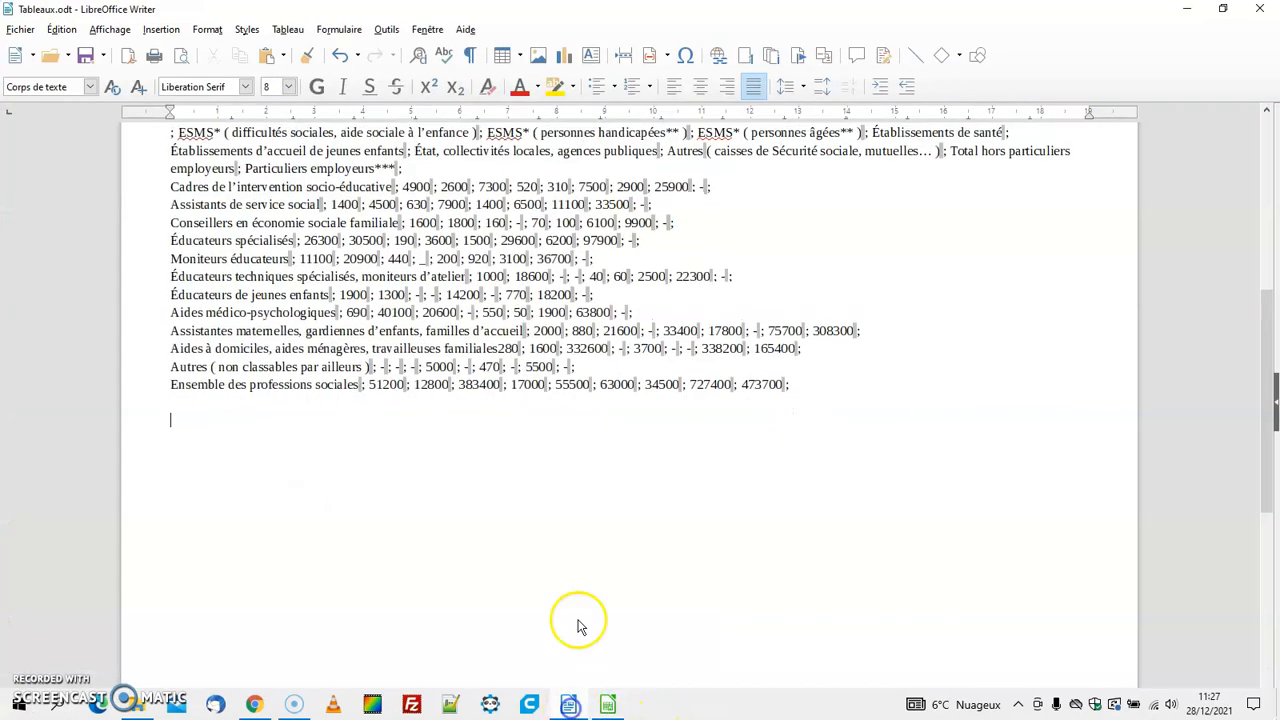
pyautogui.click(182, 422)
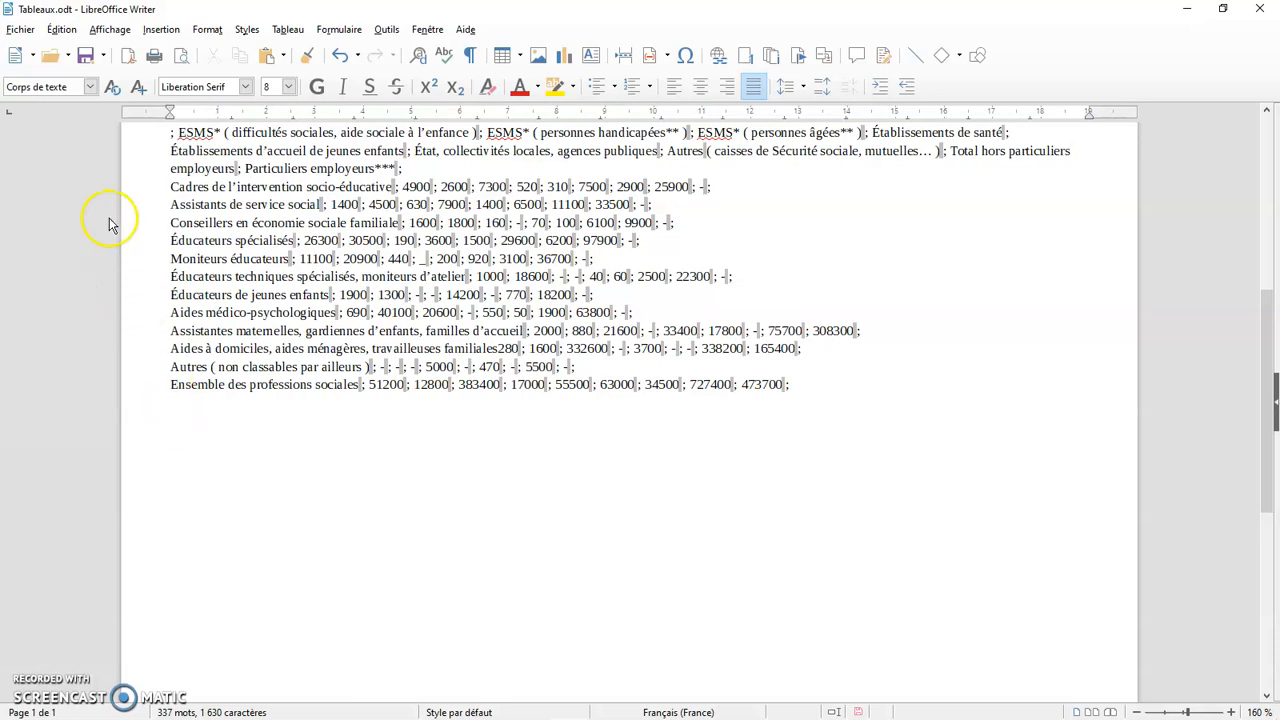
pyautogui.click(63, 30)
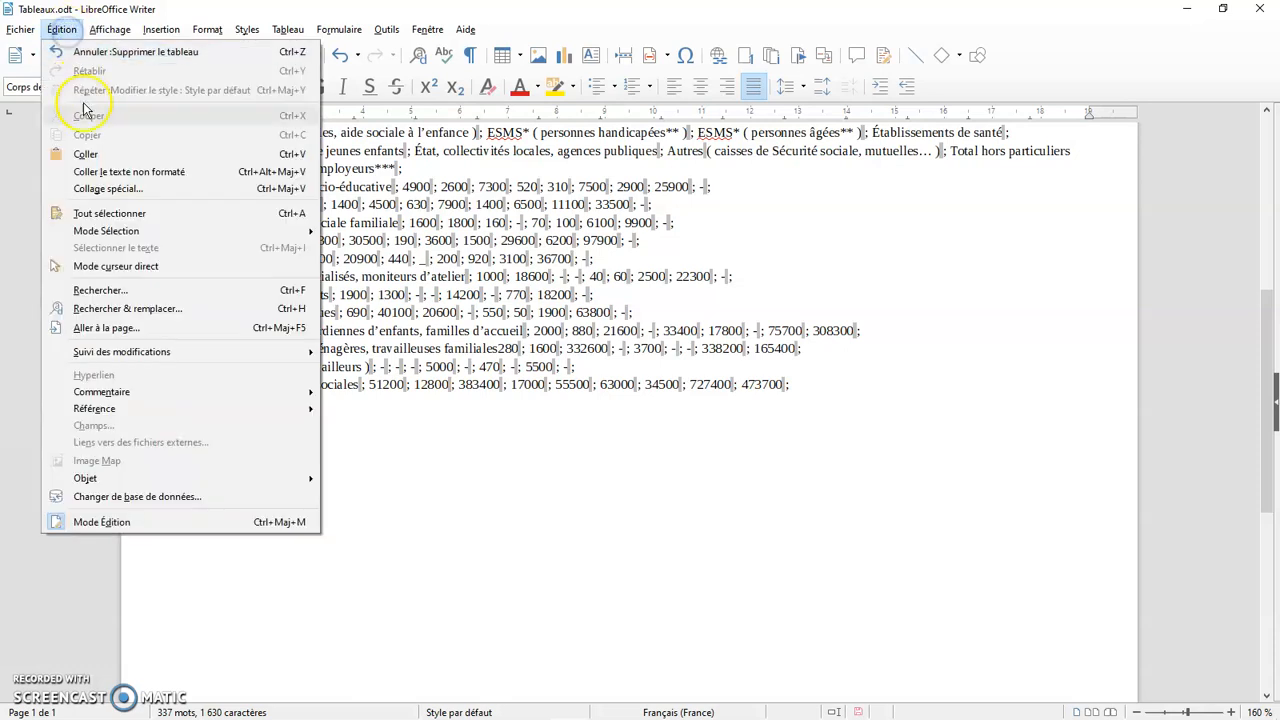
pyautogui.click(95, 155)
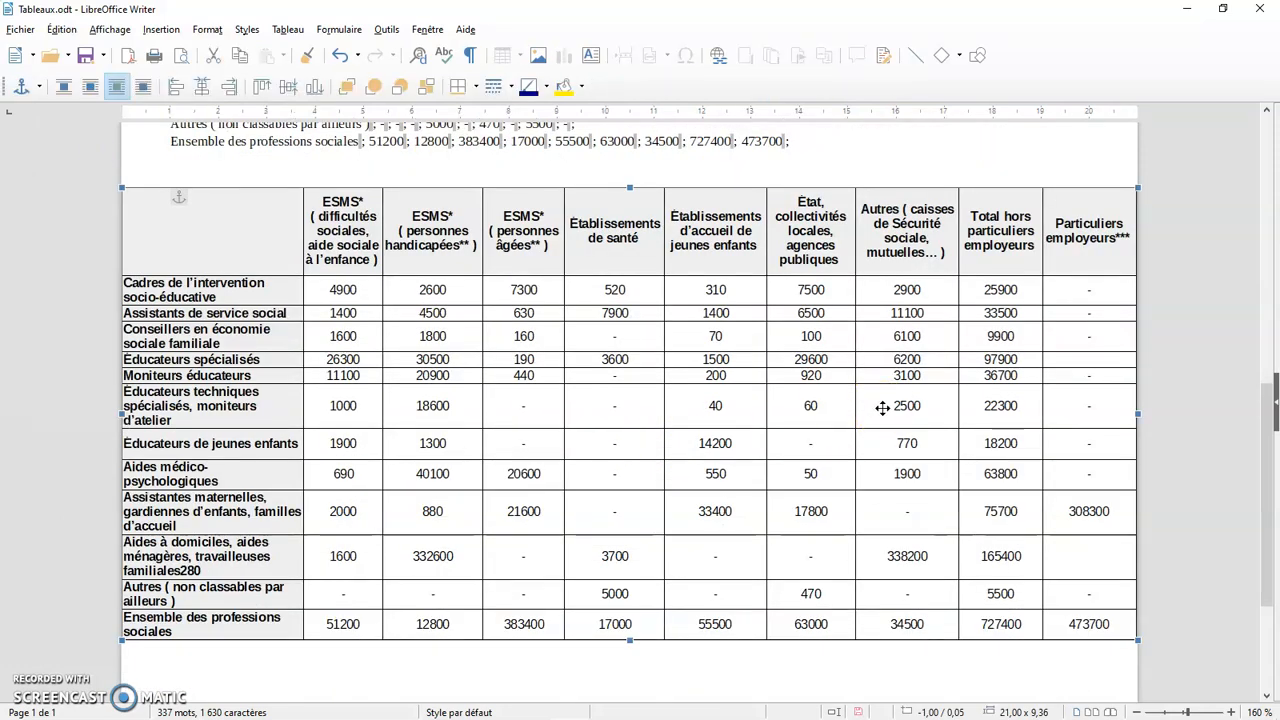
# Open the pasted table for in-place editing and compare its rows with the original sheet in Calc
pyautogui.doubleClick(841, 407)
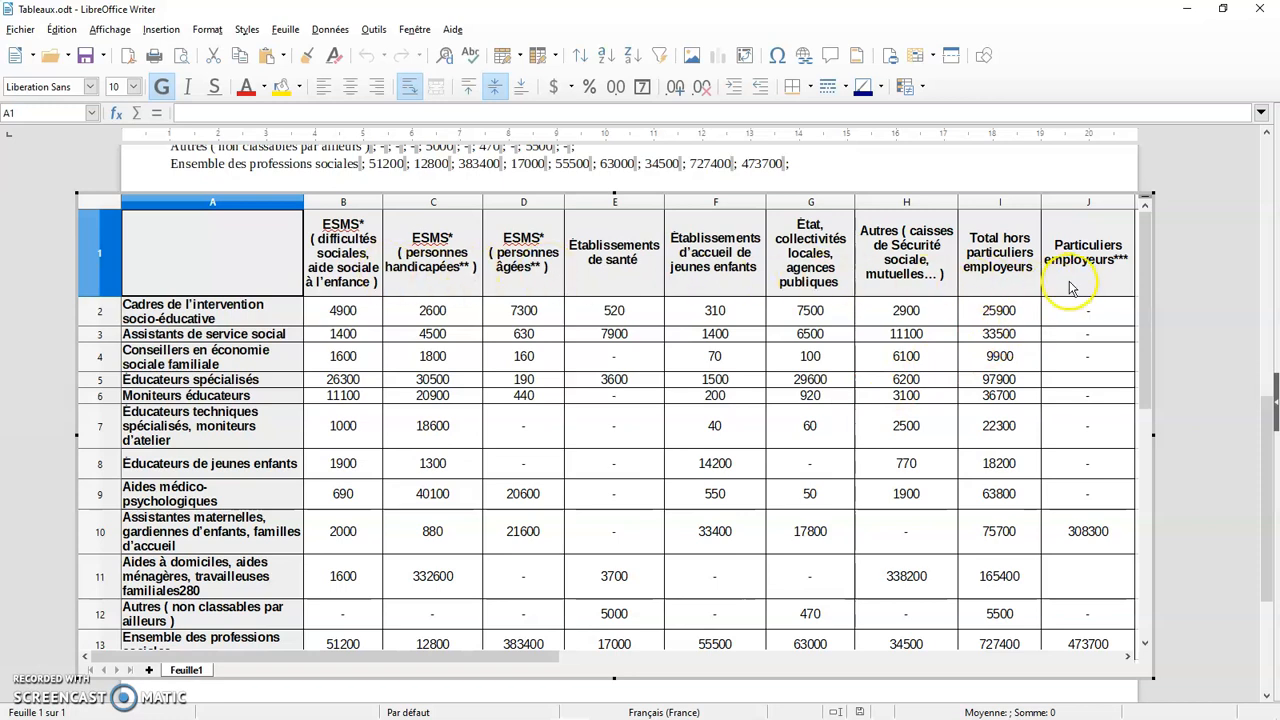
pyautogui.scroll(-1, 1045, 330)
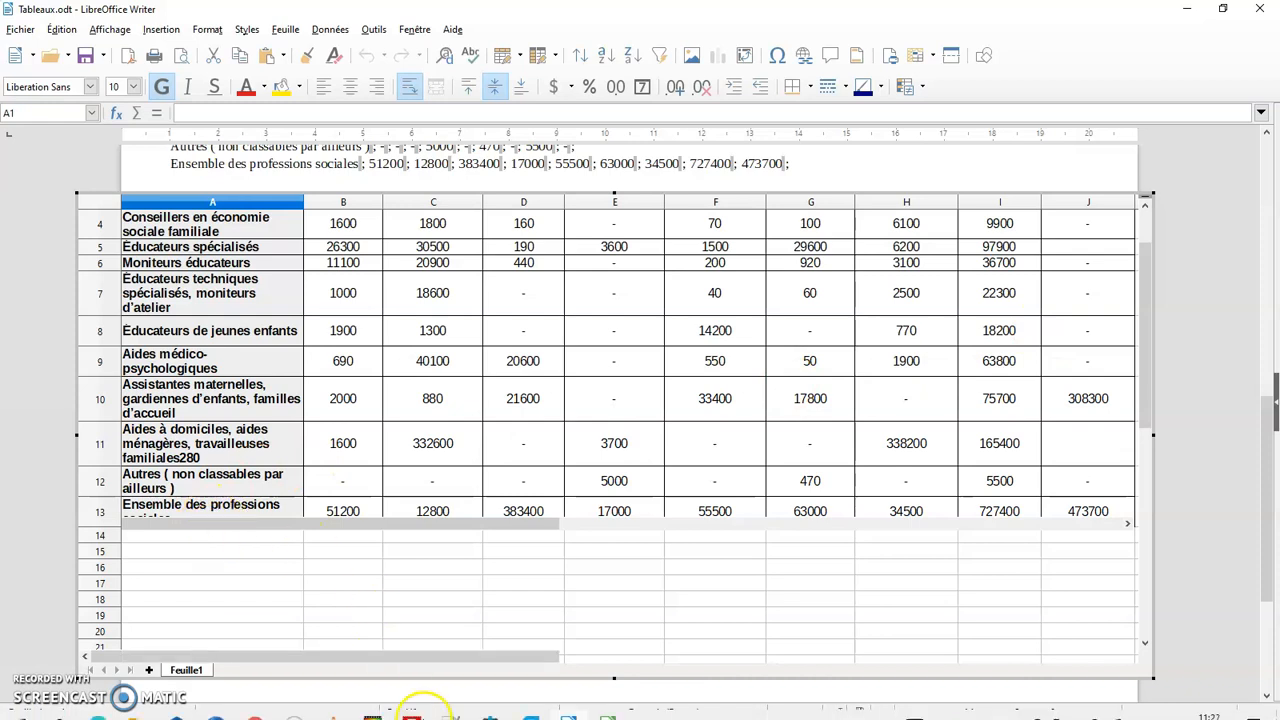
pyautogui.moveTo(567, 705)
pyautogui.click(607, 705)
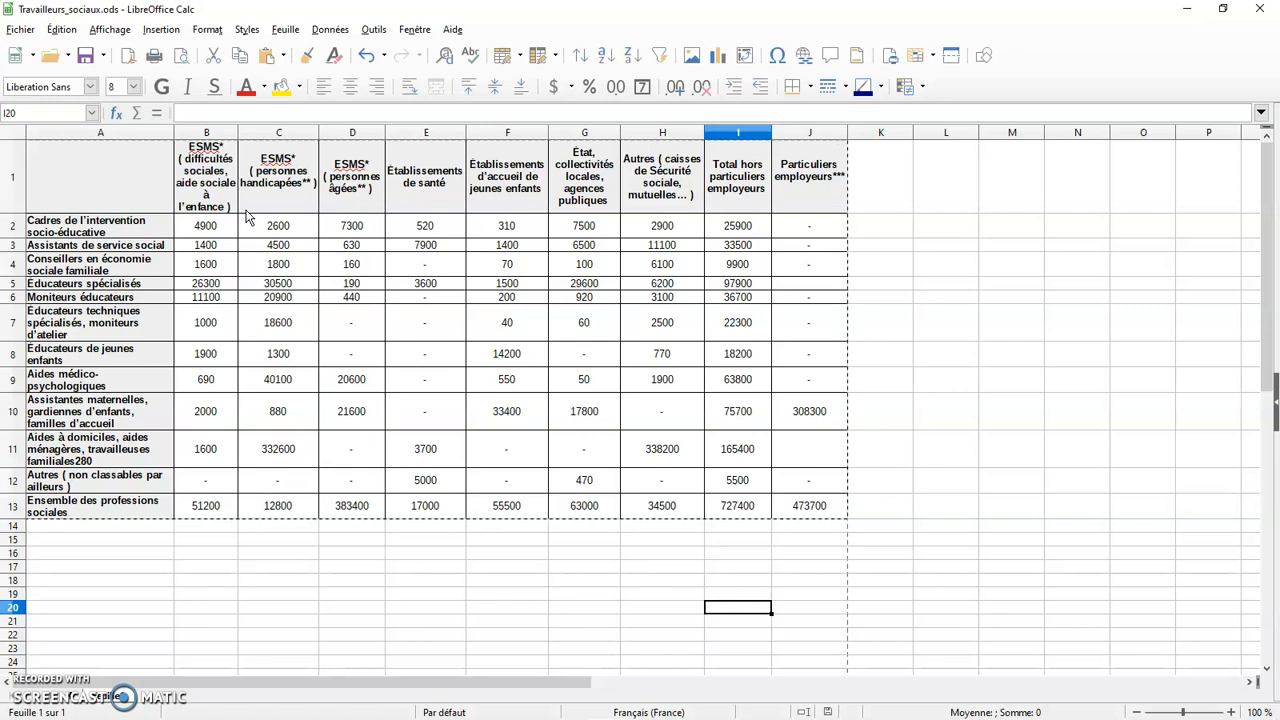
pyautogui.click(570, 705)
pyautogui.click(570, 707)
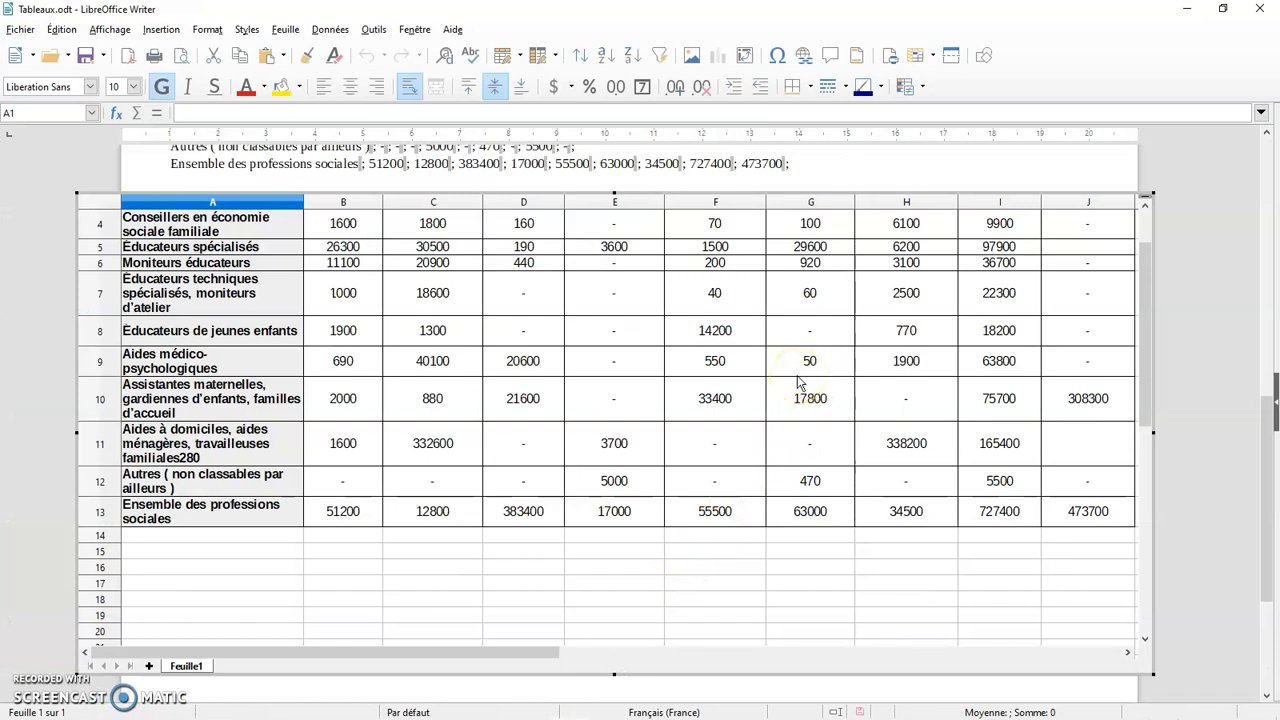
# Narrow columns A, B and C of the embedded table, widen column B again to fit its heading, and leave in-place editing
pyautogui.moveTo(302, 201); pyautogui.dragTo(275, 202)
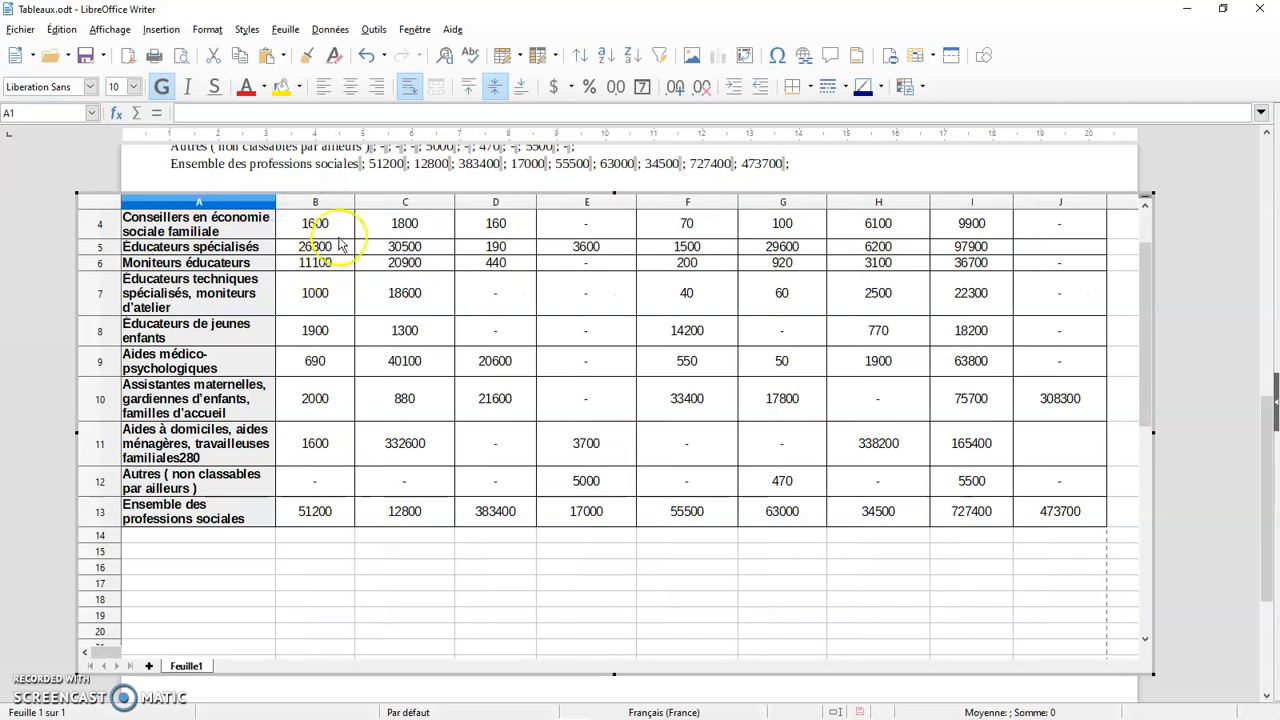
pyautogui.moveTo(354, 202); pyautogui.dragTo(333, 202)
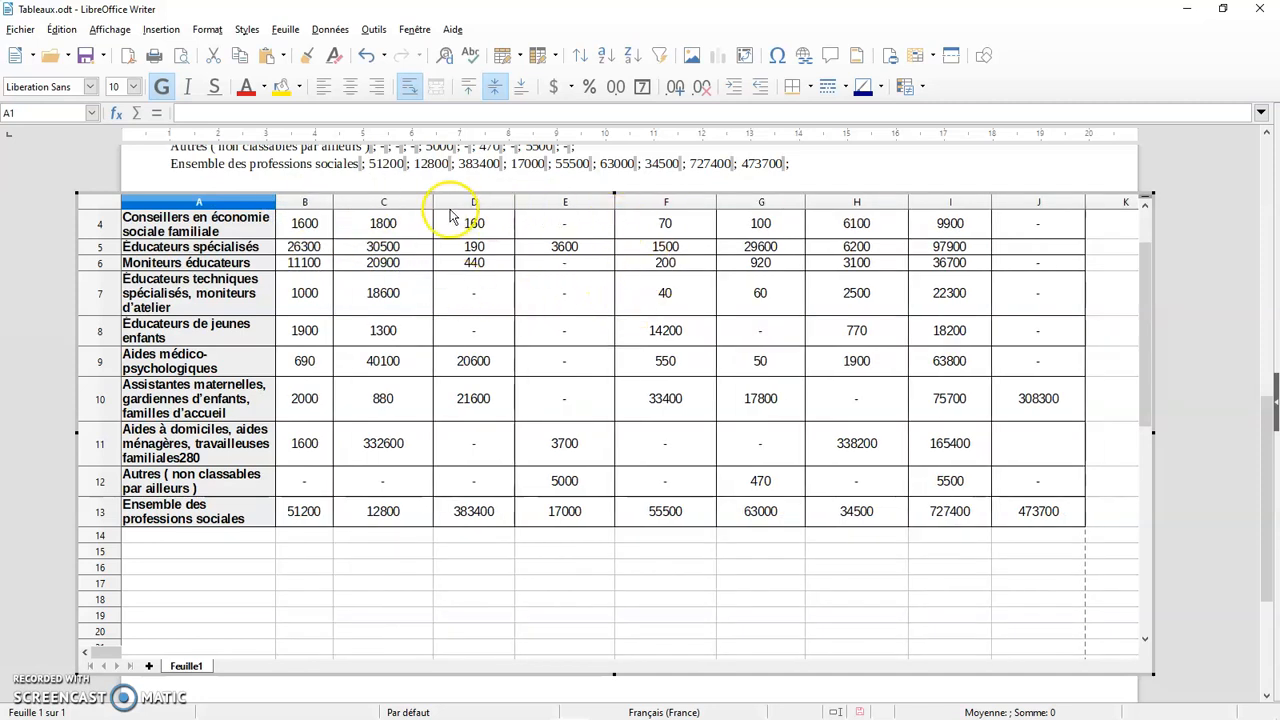
pyautogui.moveTo(432, 202); pyautogui.dragTo(402, 202)
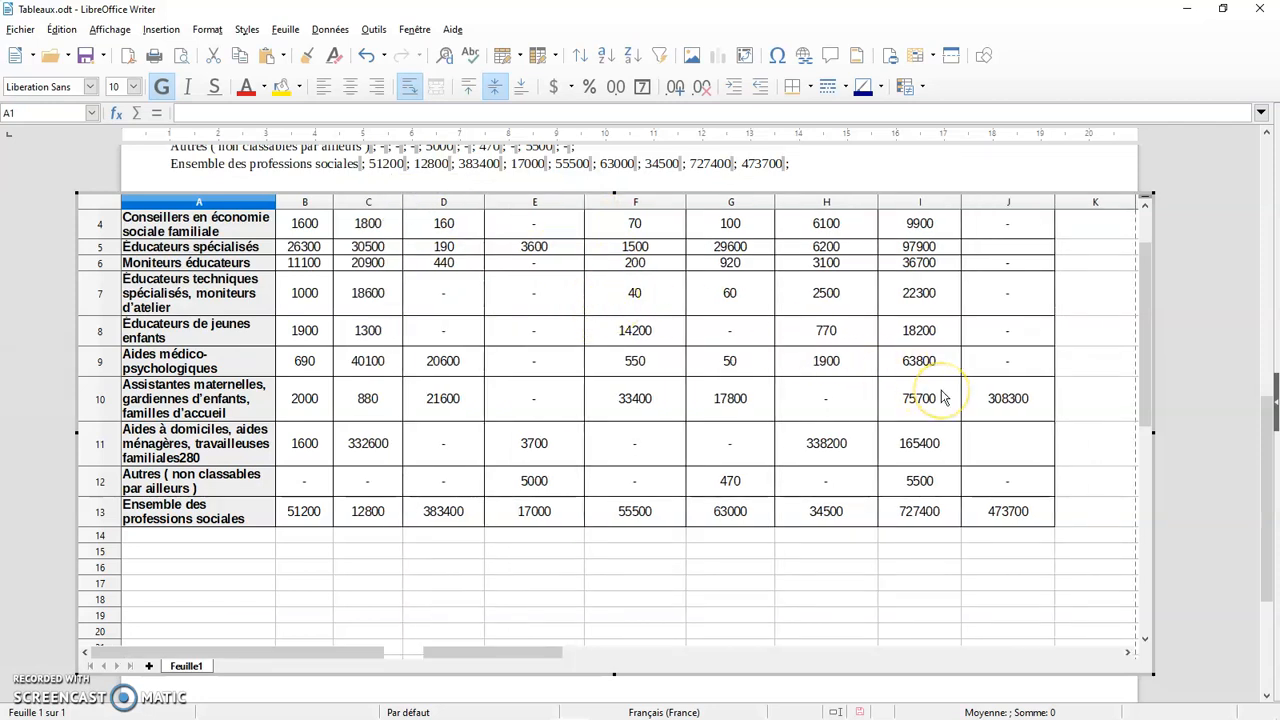
pyautogui.scroll(1, 942, 398)
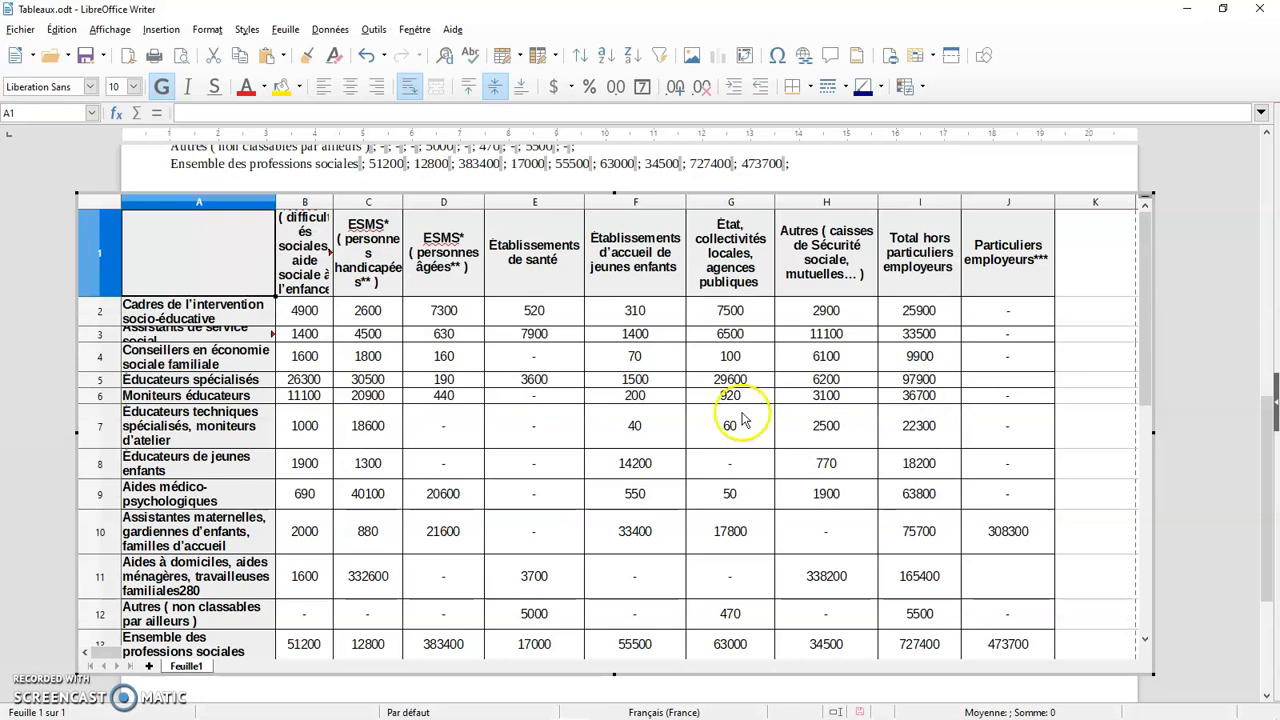
pyautogui.moveTo(340, 205); pyautogui.dragTo(362, 205)
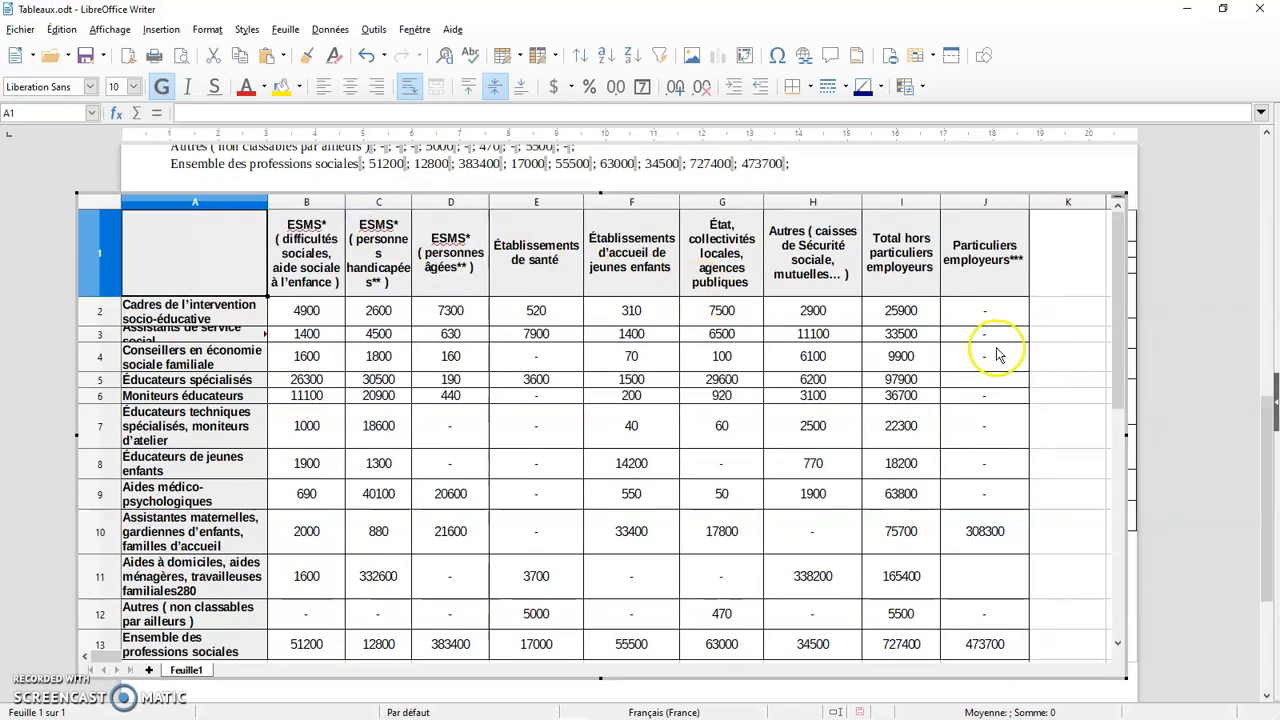
pyautogui.press('Escape')
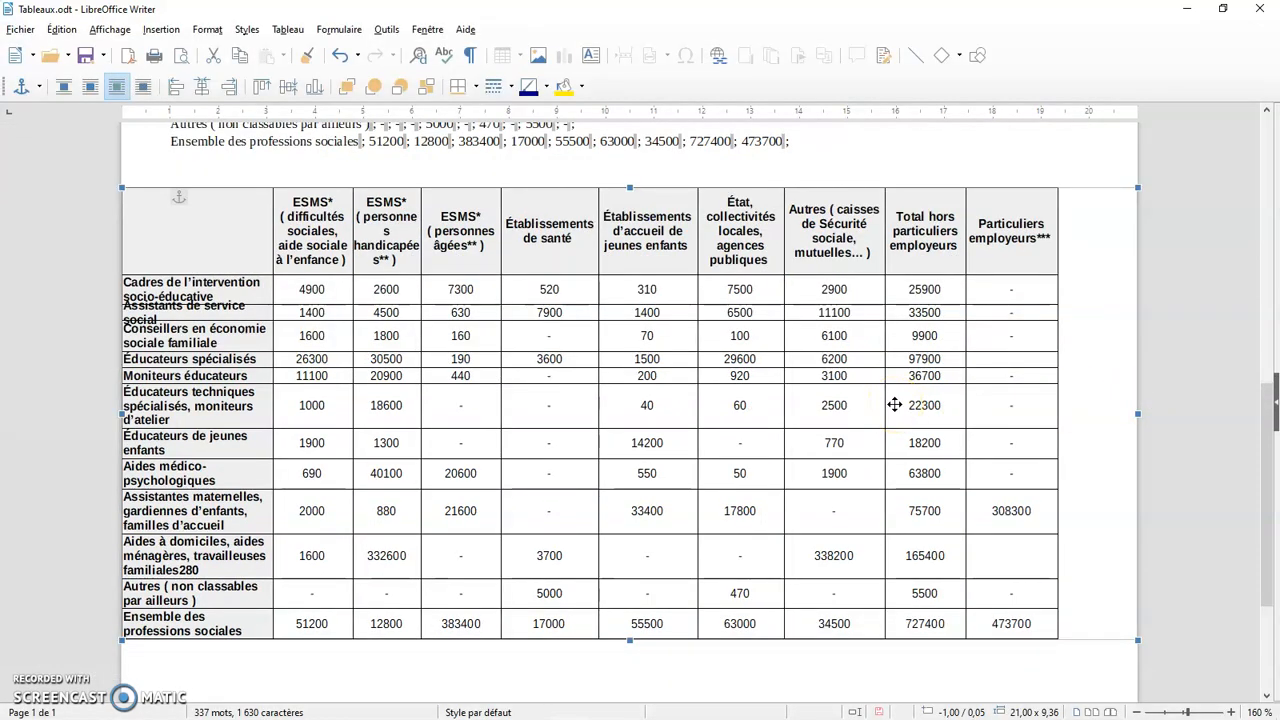
# Resize the embedded table object to about 17.23 × 10.19 cm so that it fits within the page
pyautogui.moveTo(1137, 415); pyautogui.dragTo(985, 418)
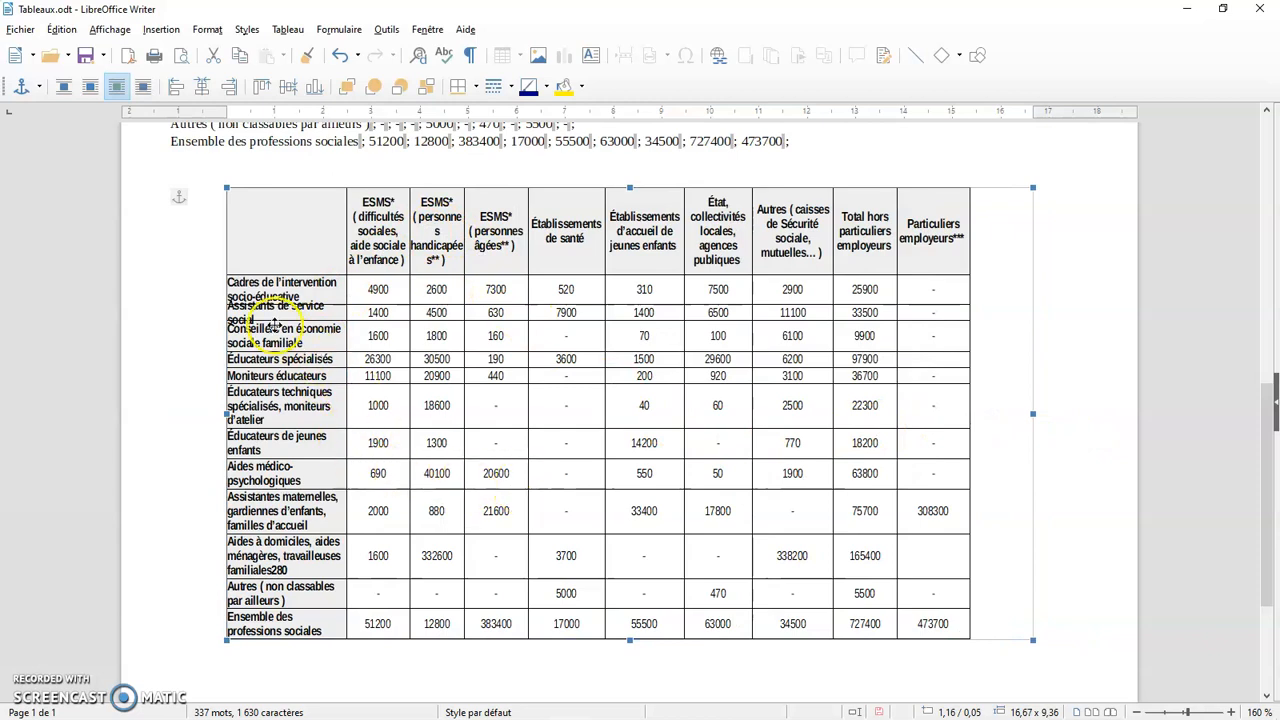
pyautogui.moveTo(628, 640); pyautogui.dragTo(628, 664)
pyautogui.doubleClick(784, 456)
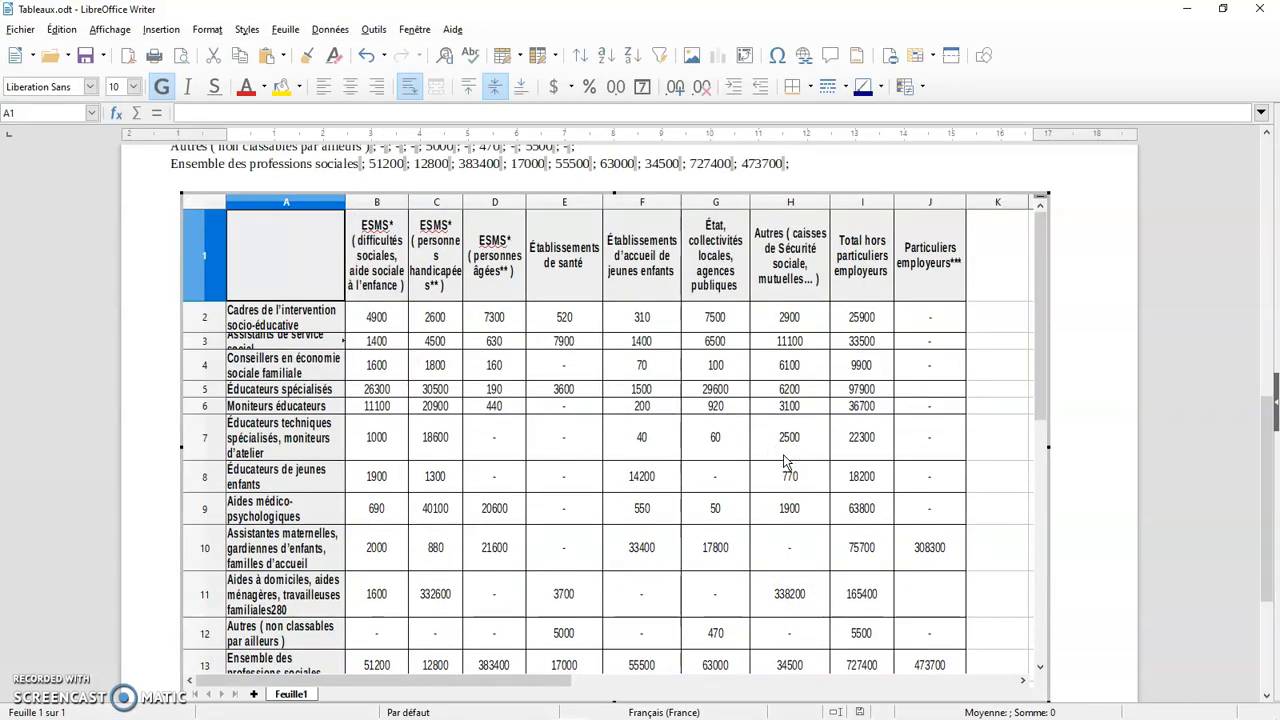
pyautogui.click(1081, 419)
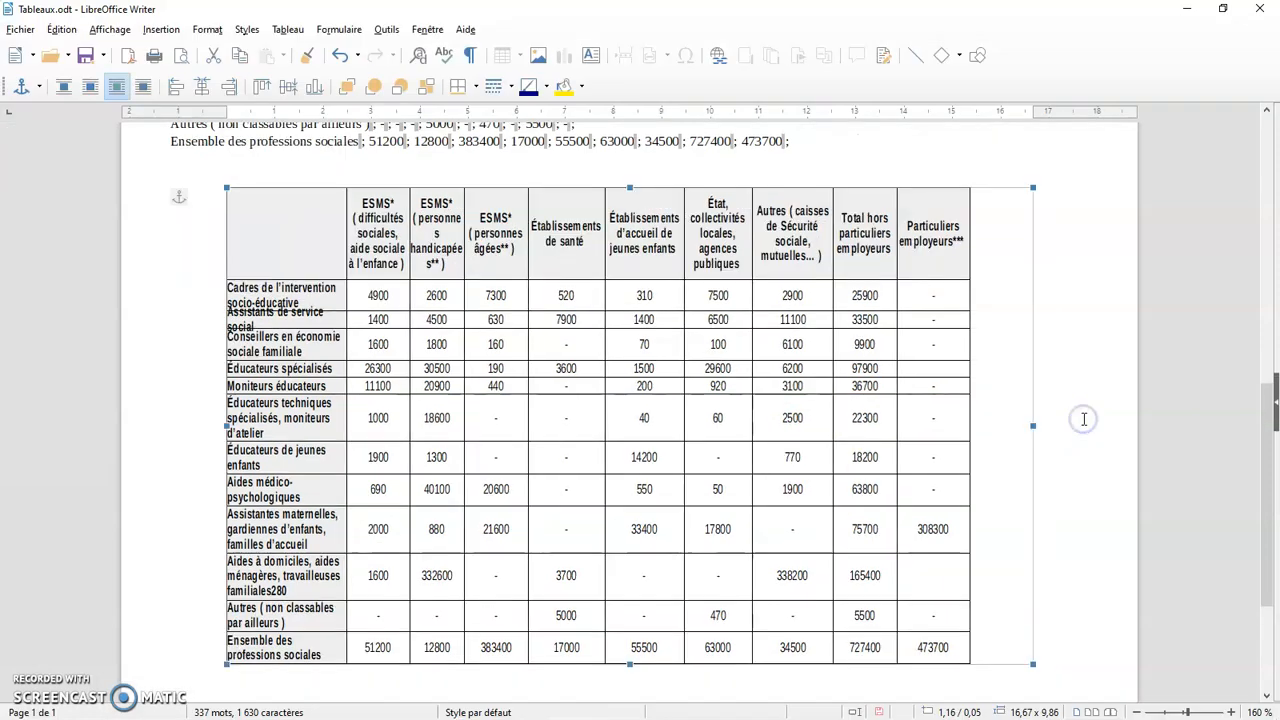
pyautogui.moveTo(222, 187); pyautogui.dragTo(210, 171)
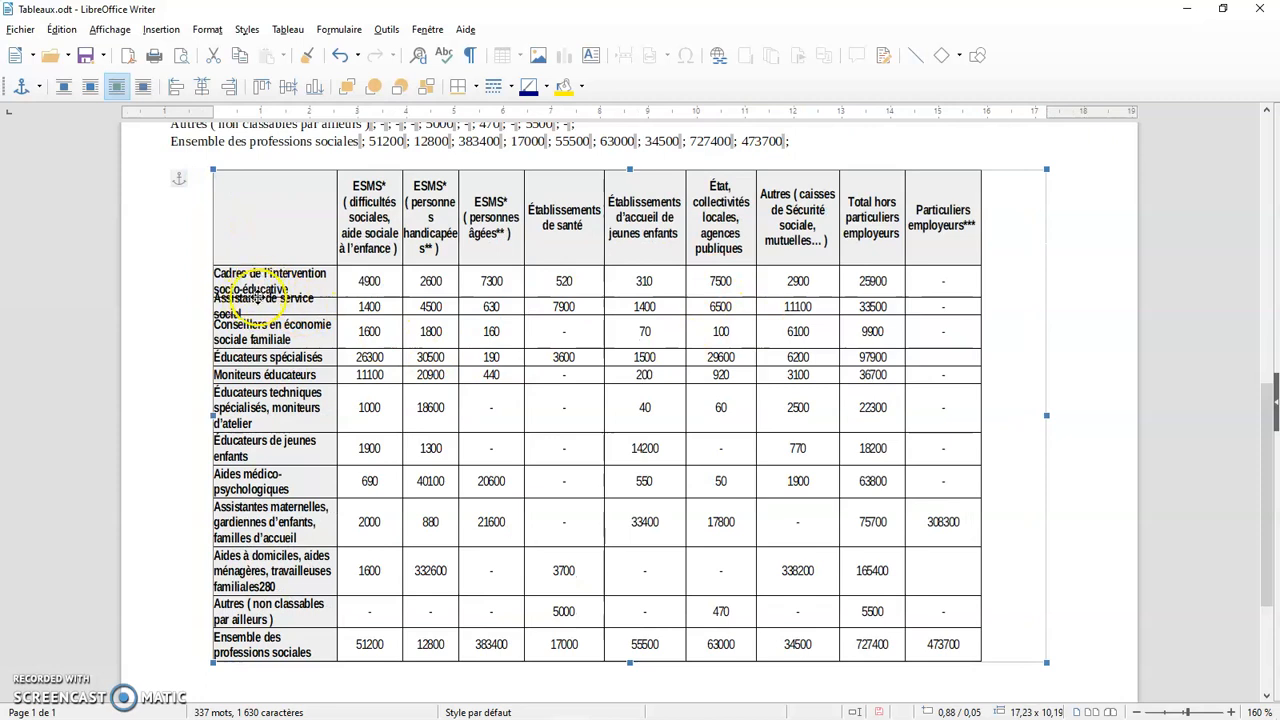
# Select the embedded table object below the text and delete it from the document
pyautogui.click(1094, 394)
pyautogui.scroll(1, 1095, 394)
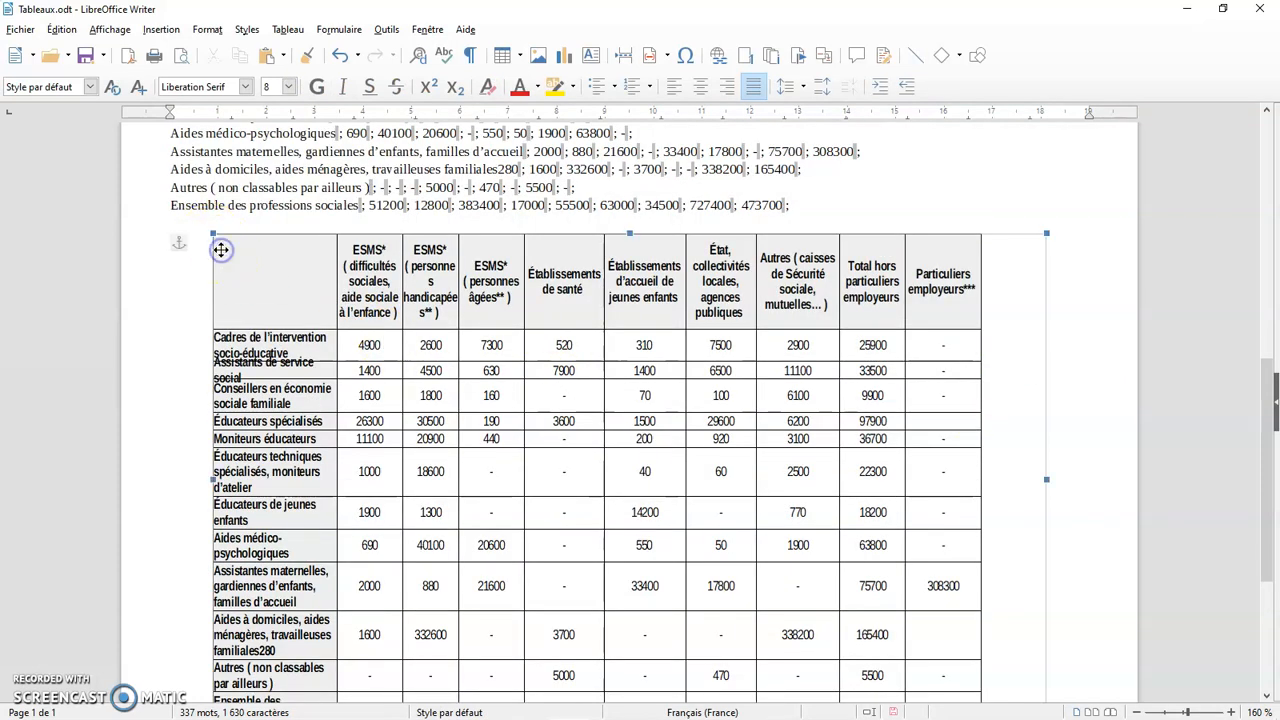
pyautogui.click(213, 233)
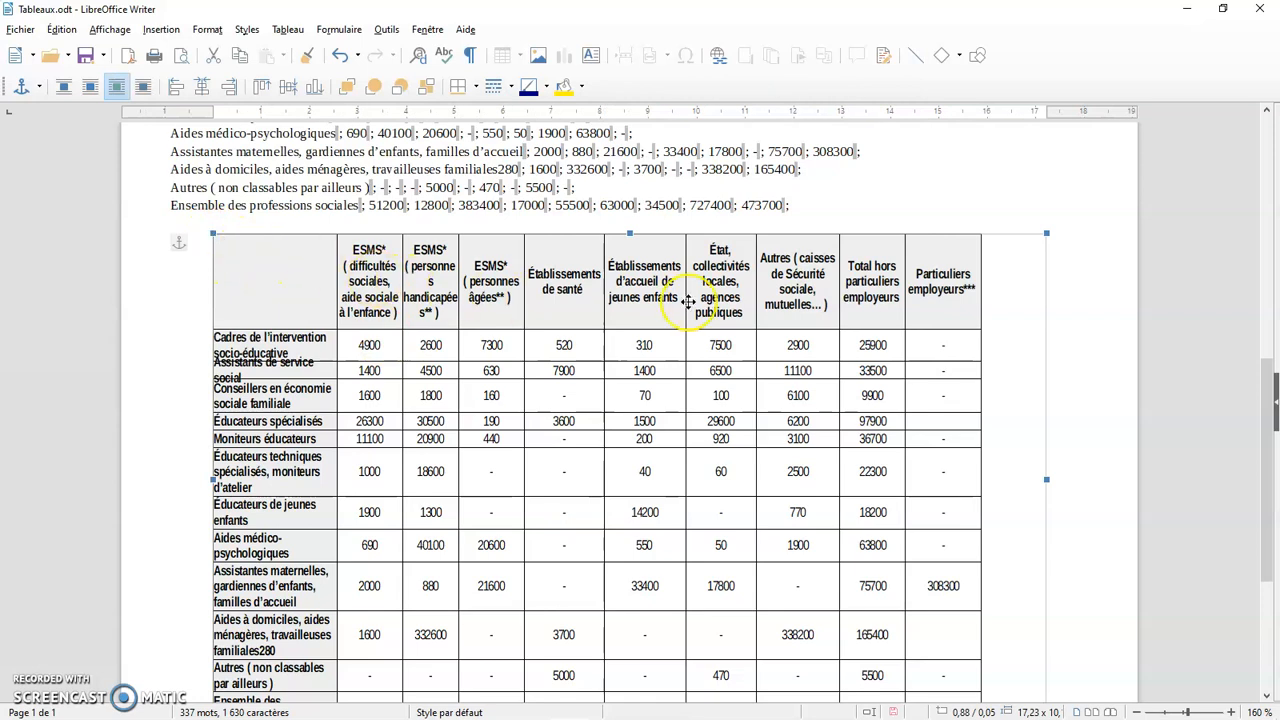
pyautogui.press('Delete')
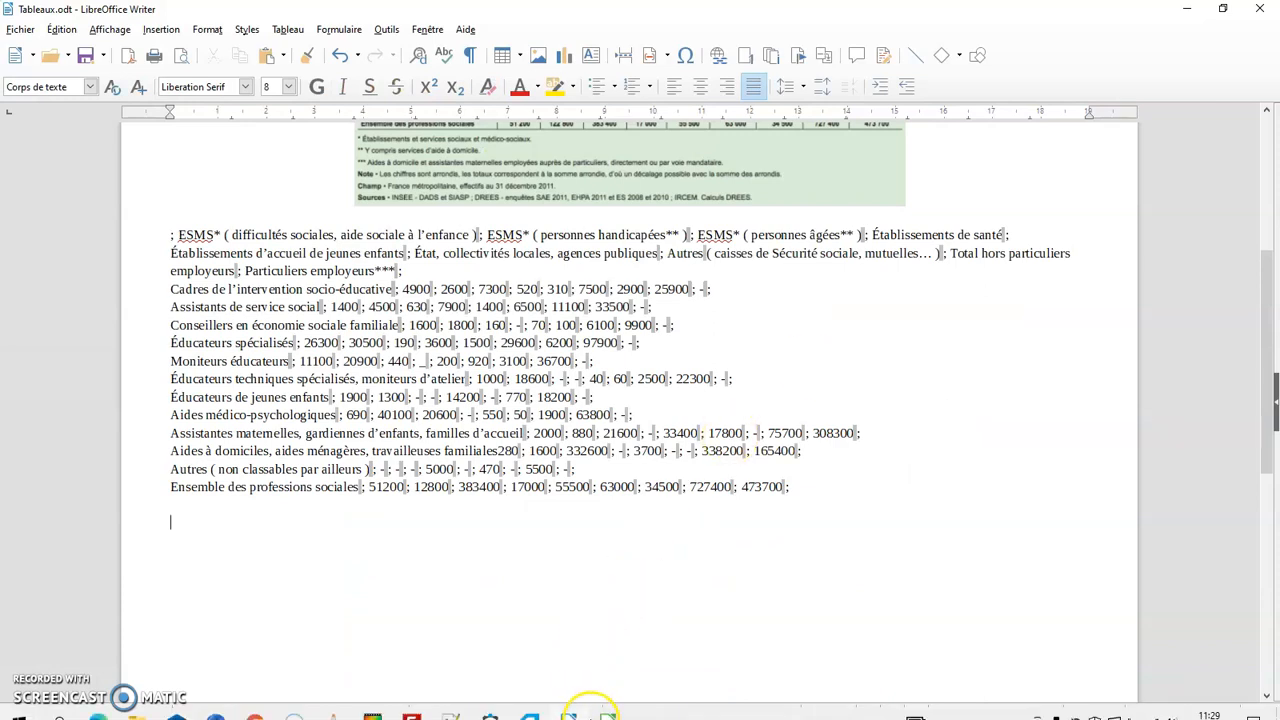
pyautogui.click(607, 705)
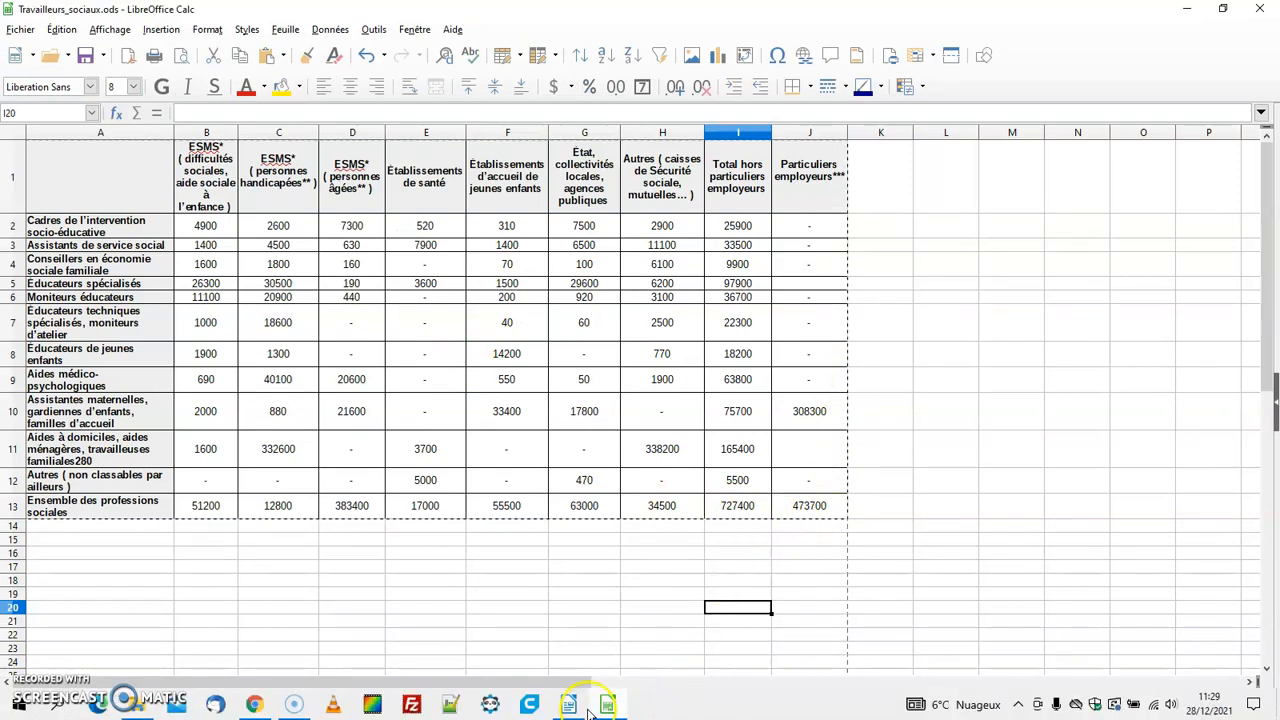
pyautogui.click(575, 706)
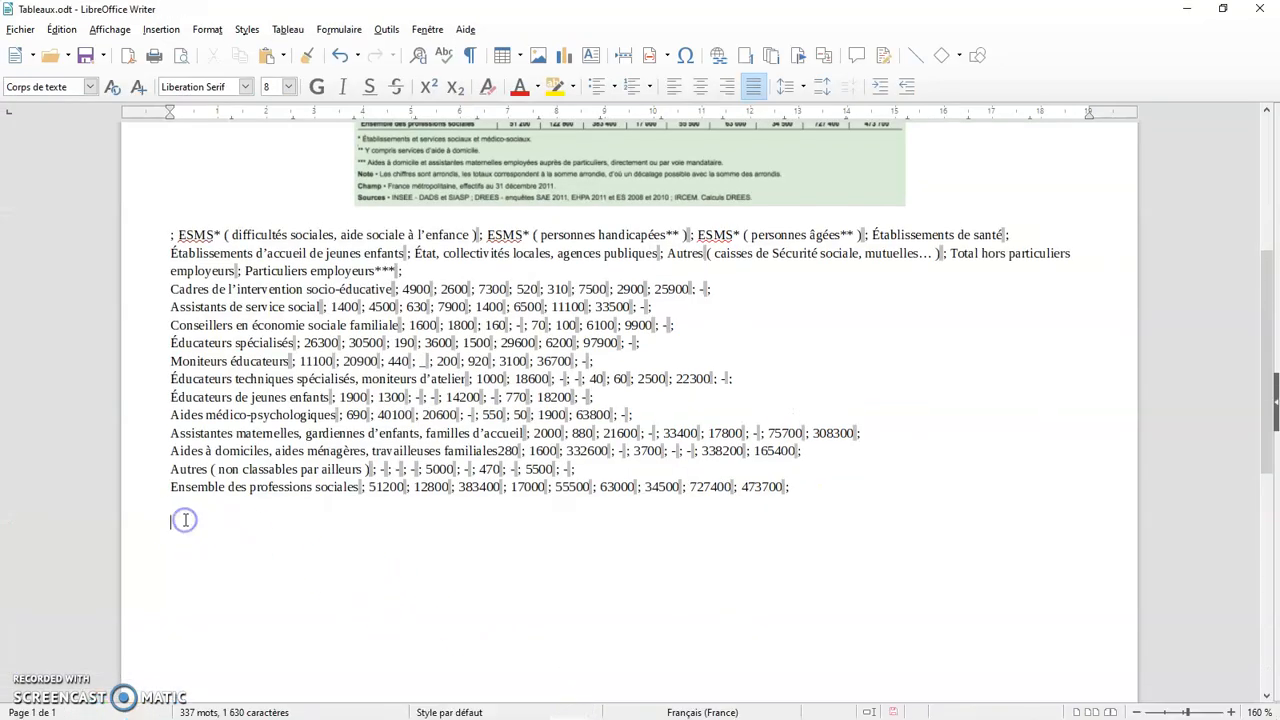
pyautogui.click(61, 29)
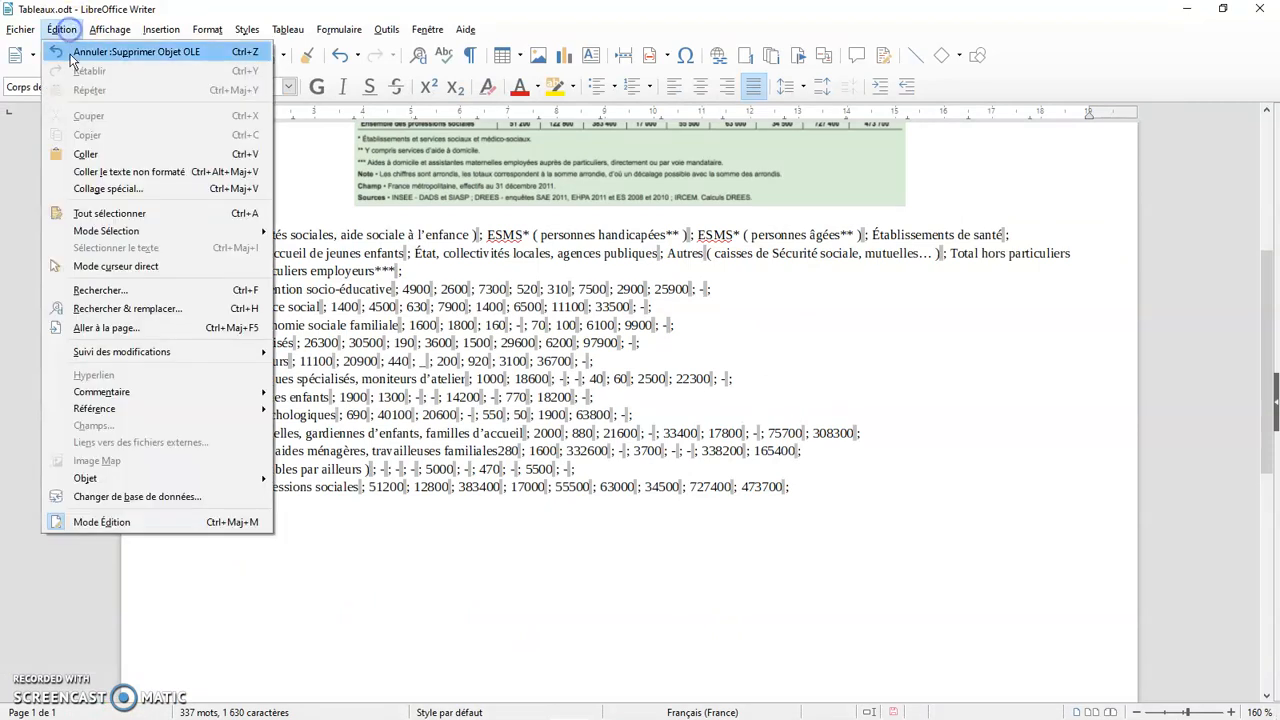
pyautogui.click(104, 190)
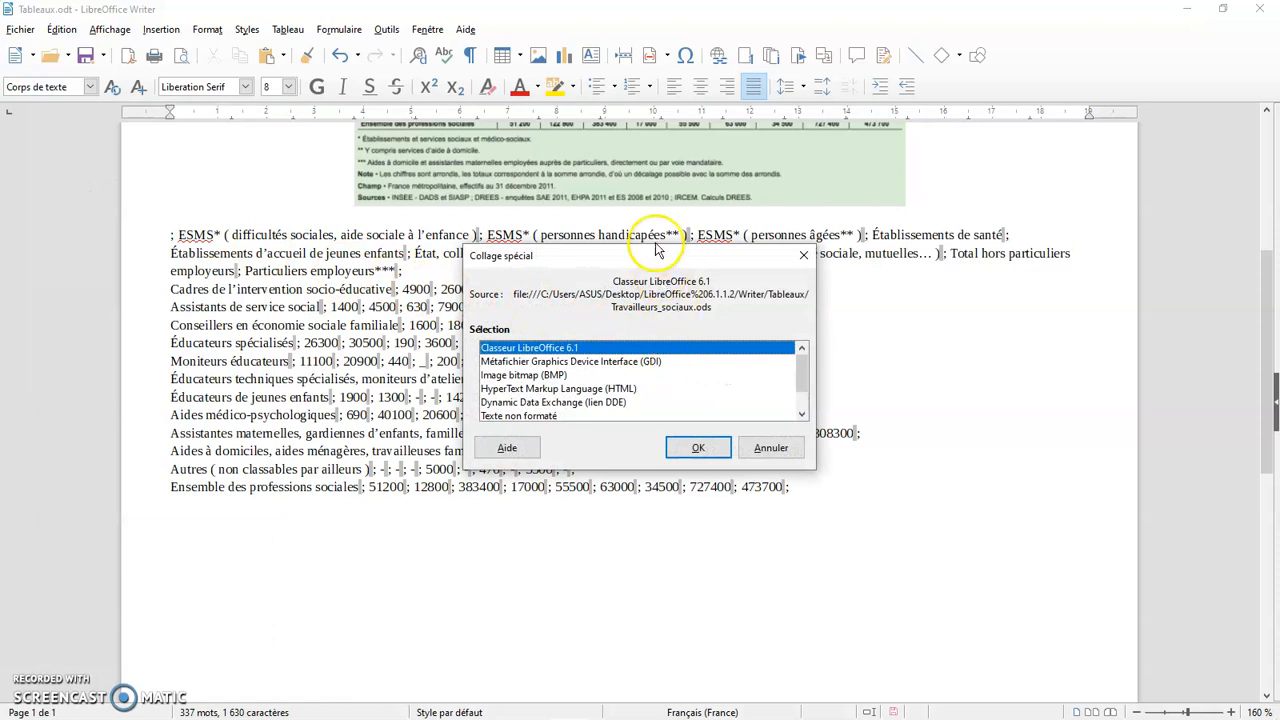
pyautogui.moveTo(652, 258); pyautogui.dragTo(1061, 308)
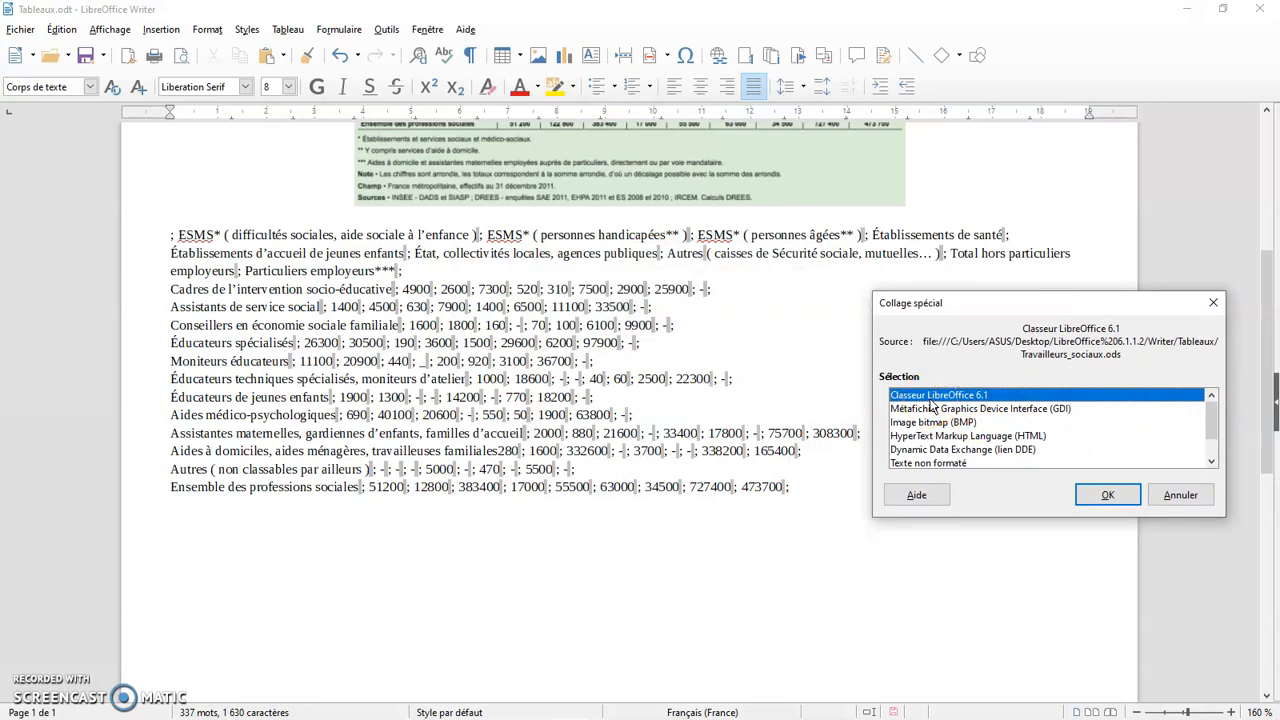
pyautogui.scroll(-1, 934, 408)
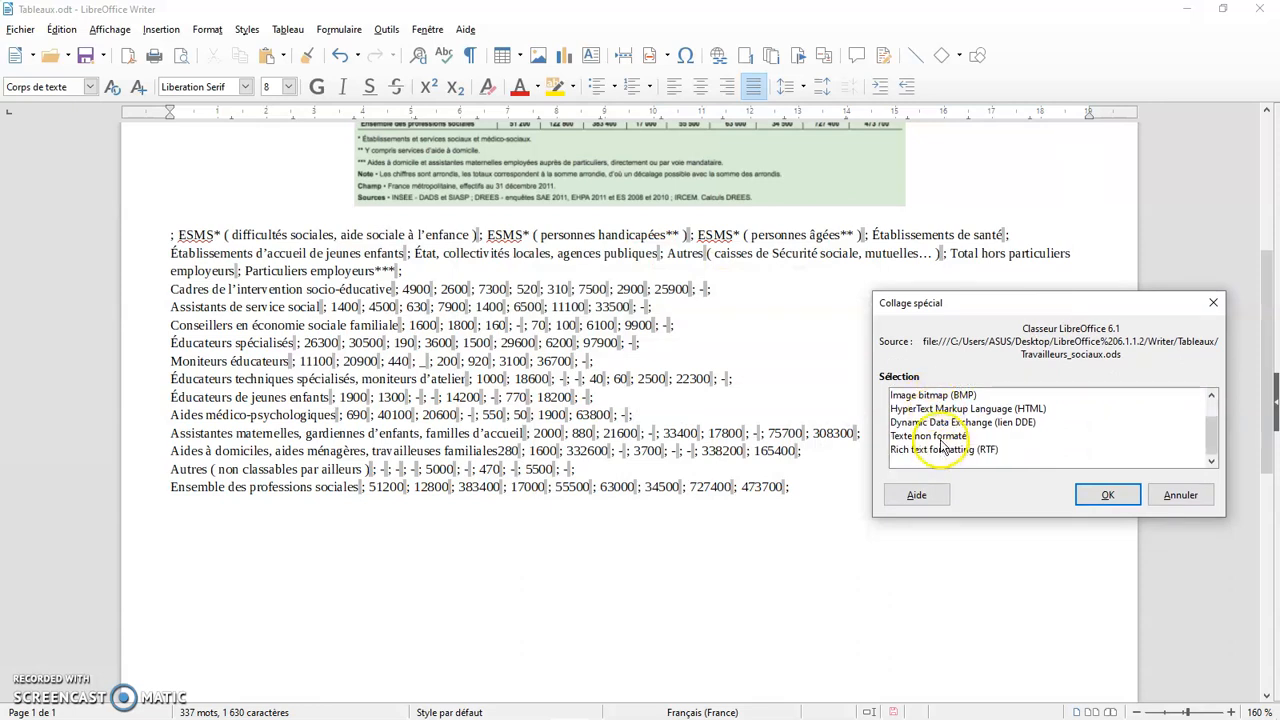
pyautogui.click(940, 438)
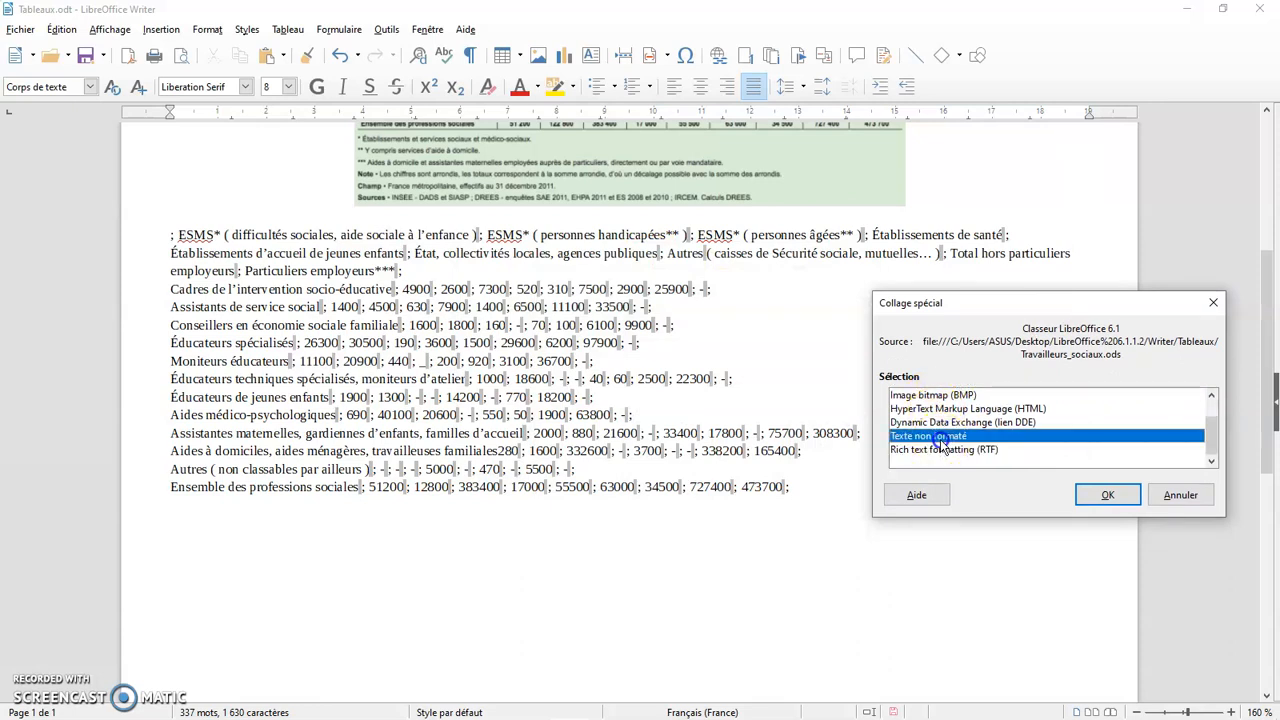
pyautogui.click(1182, 495)
pyautogui.click(192, 522)
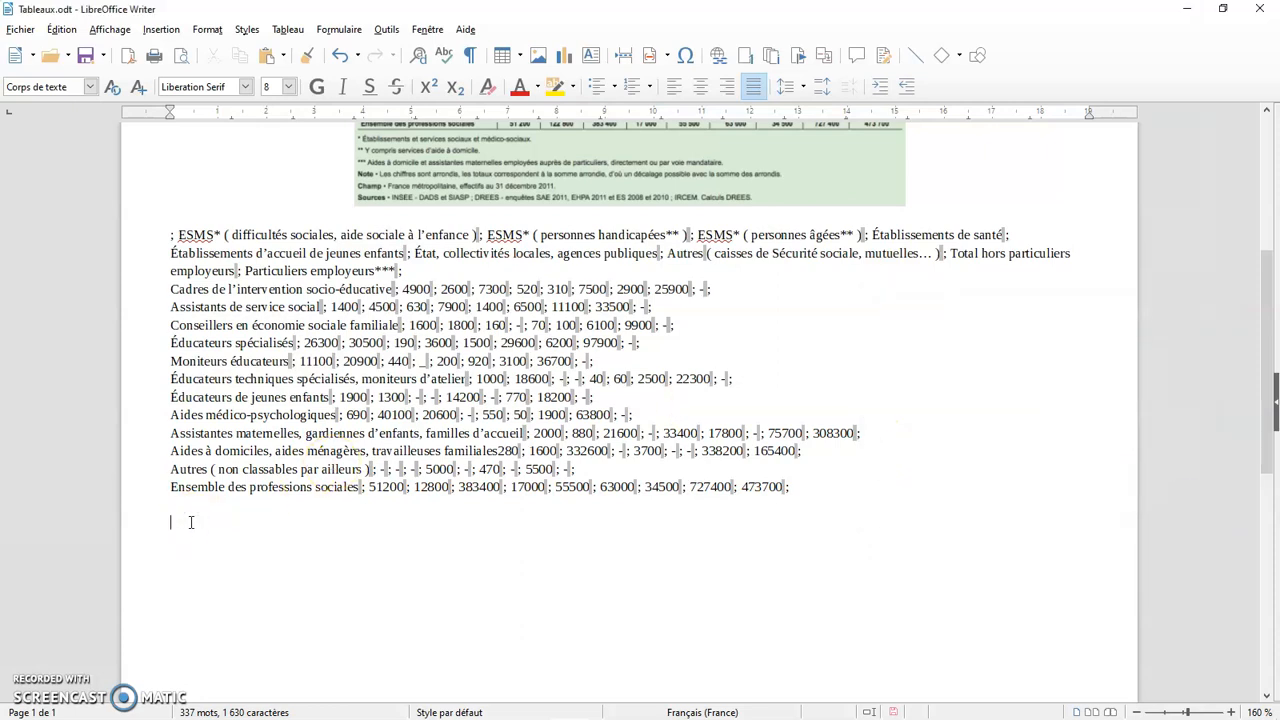
pyautogui.click(61, 29)
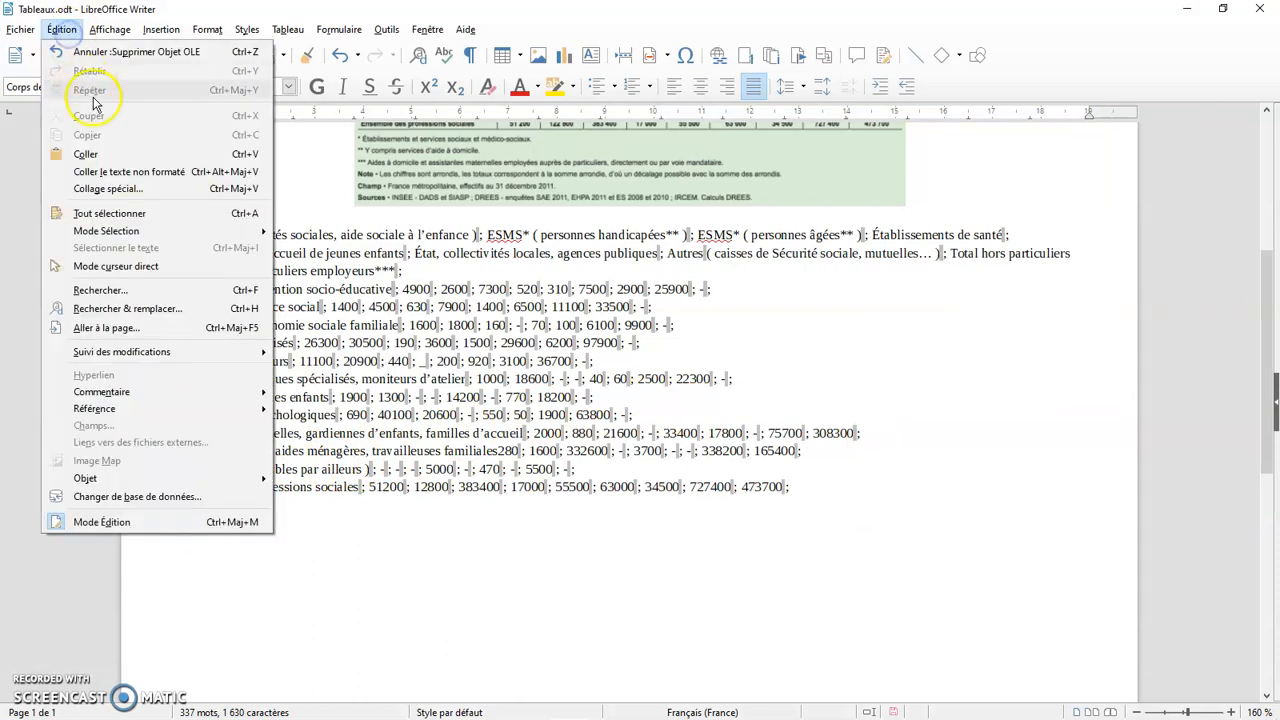
pyautogui.click(115, 193)
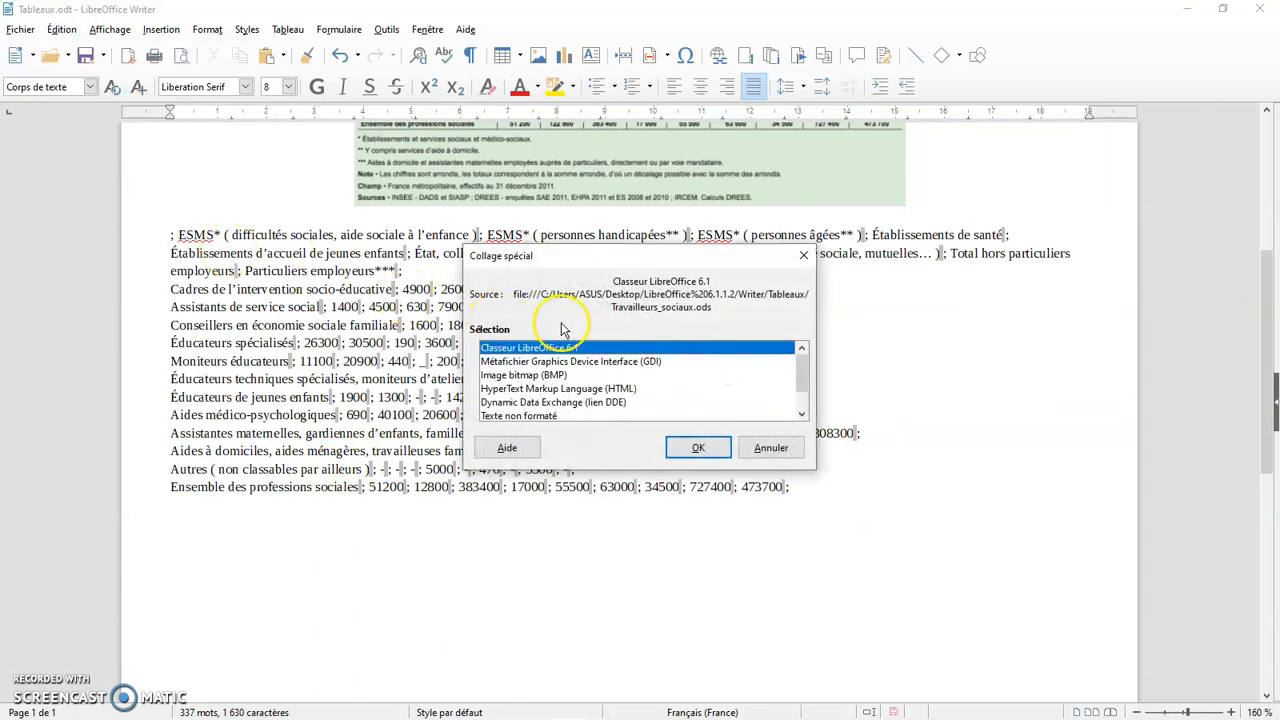
pyautogui.moveTo(665, 252); pyautogui.dragTo(1091, 220)
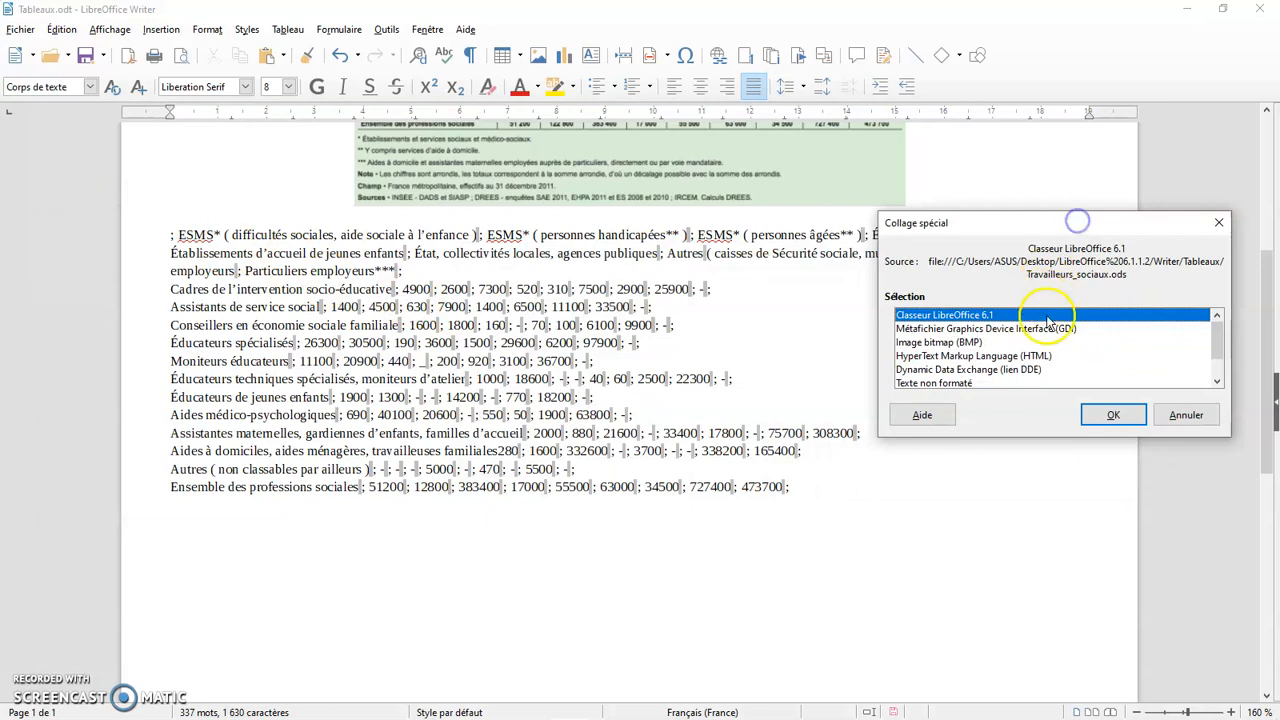
pyautogui.moveTo(1218, 343); pyautogui.dragTo(1215, 355)
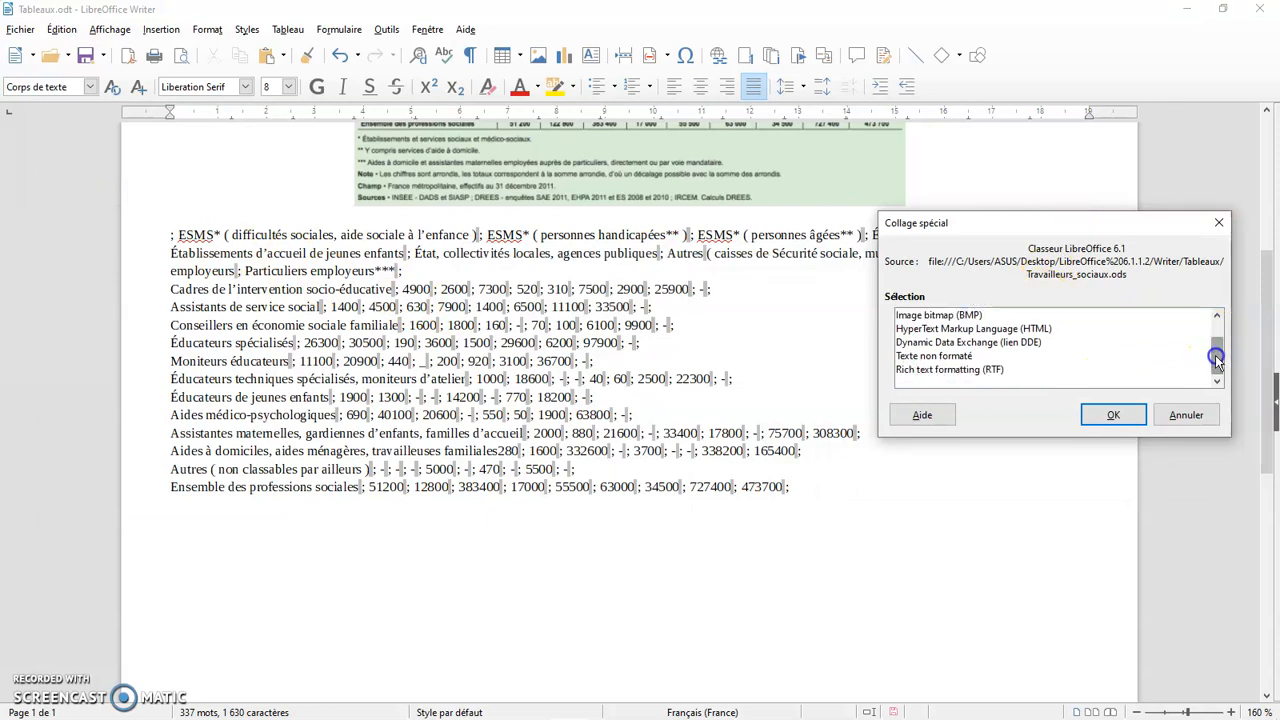
pyautogui.click(957, 355)
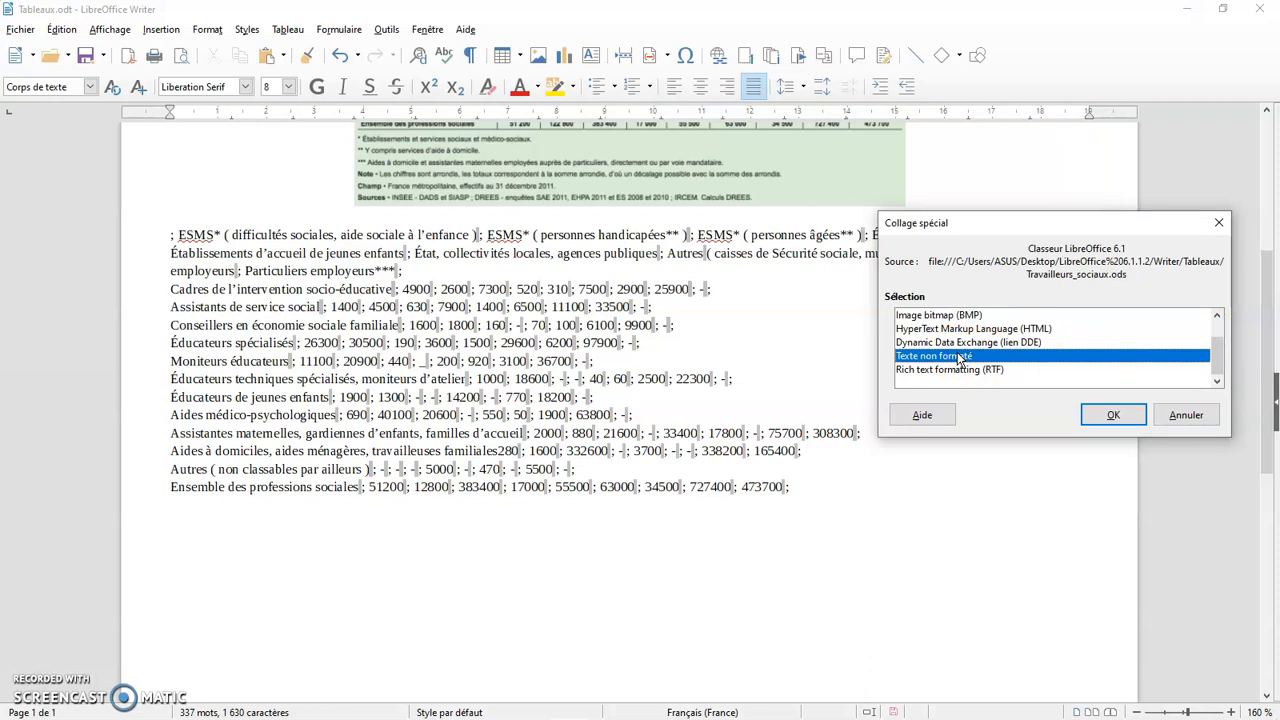
pyautogui.click(1113, 415)
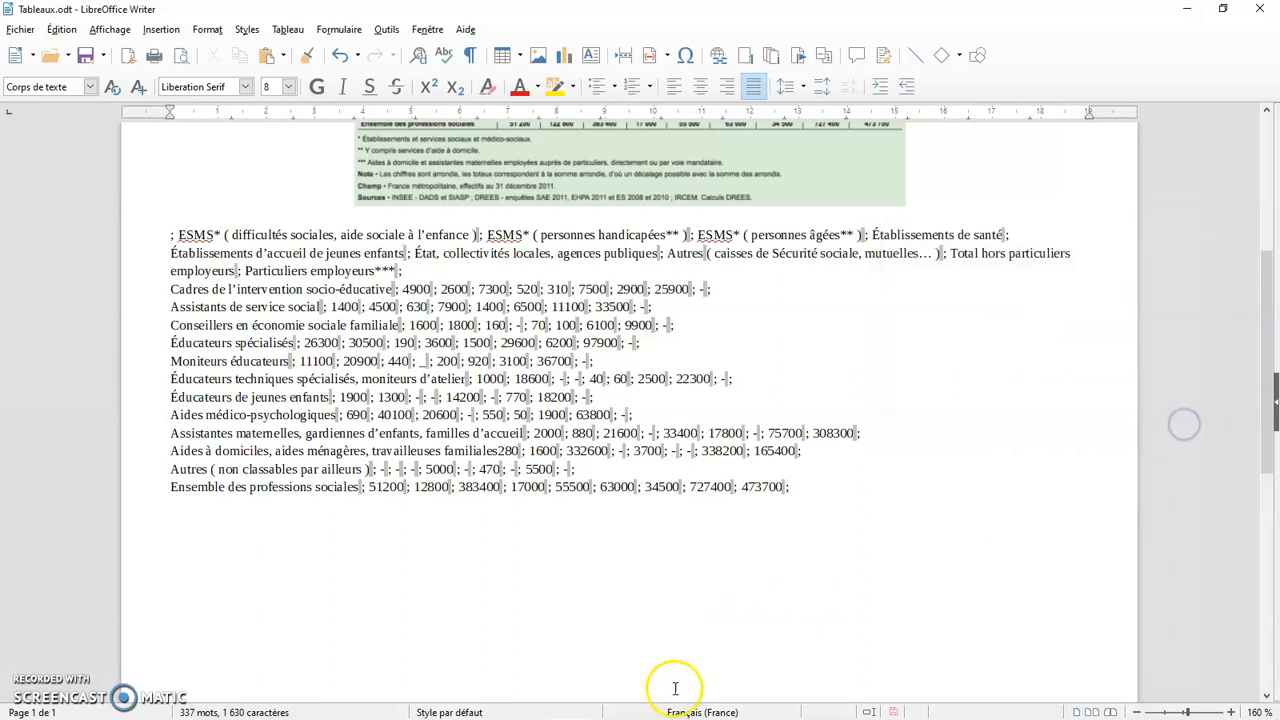
# Check the source table in Calc, then paste it below the semicolon-separated text in Writer using Paste Special as unformatted text (Texte non formaté)
pyautogui.click(607, 706)
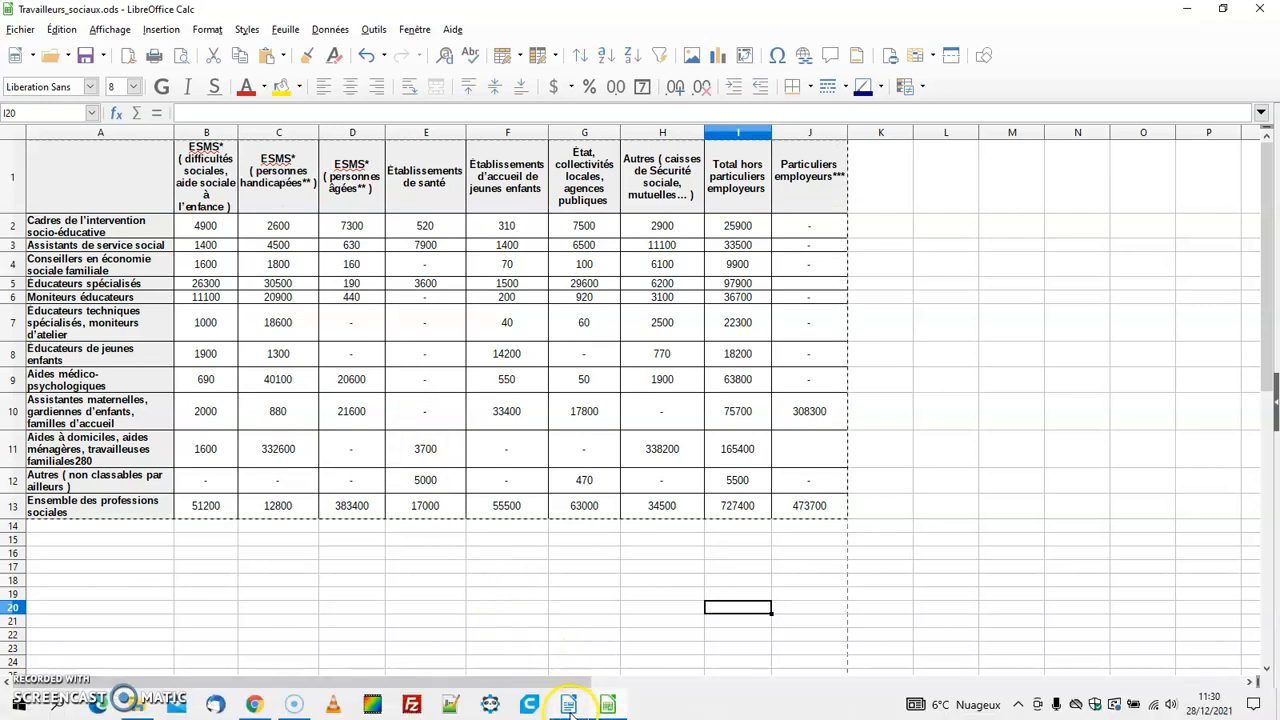
pyautogui.click(569, 704)
pyautogui.click(200, 525)
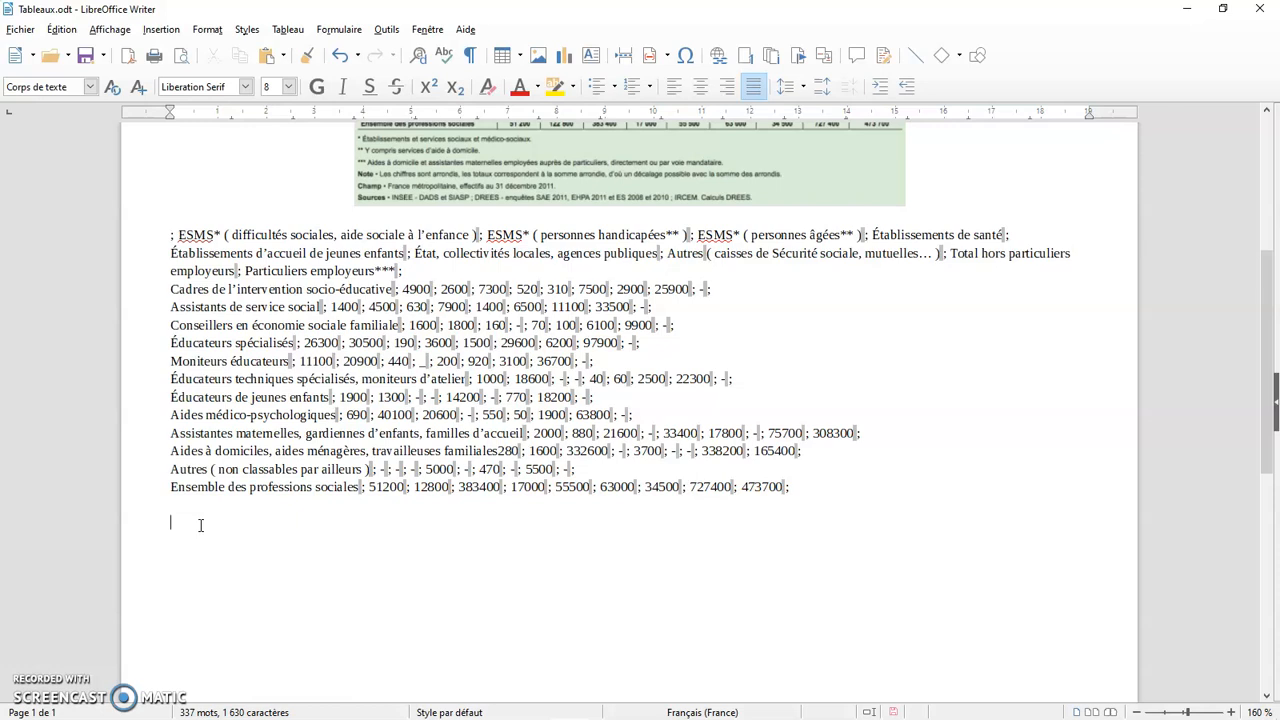
pyautogui.click(64, 30)
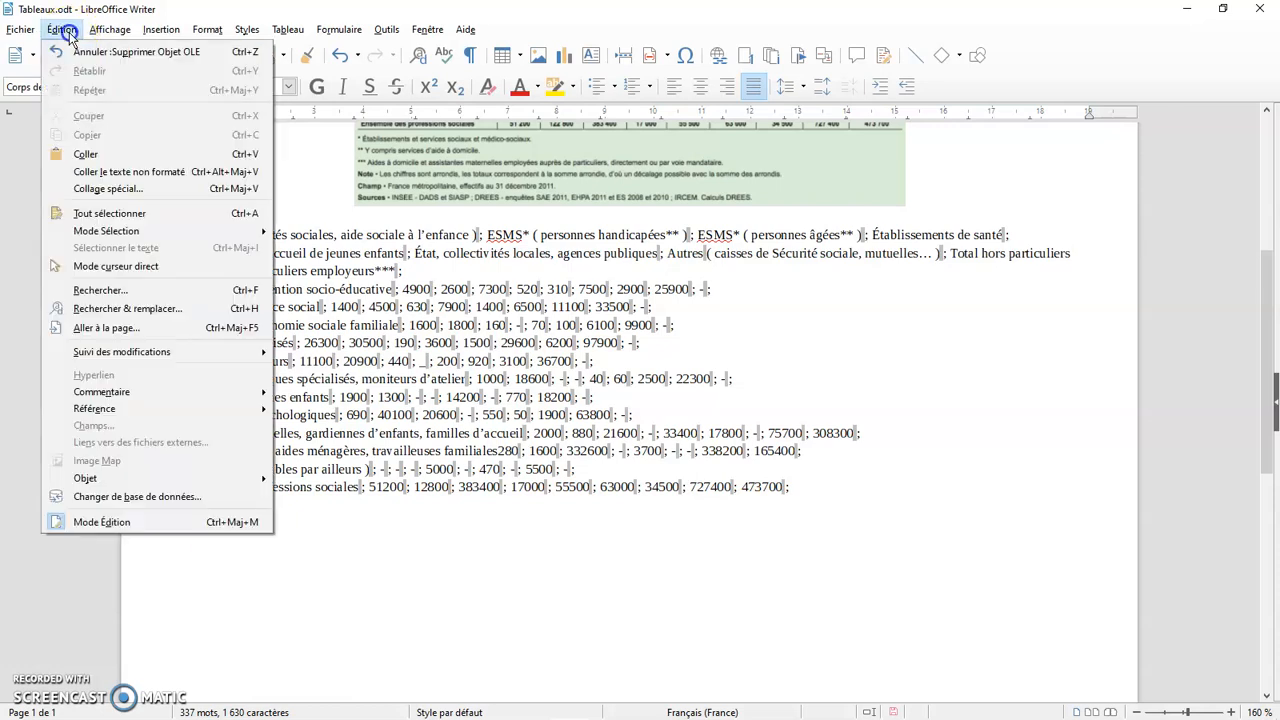
pyautogui.click(128, 190)
pyautogui.moveTo(600, 246); pyautogui.dragTo(1026, 174)
pyautogui.scroll(-1, 1043, 303)
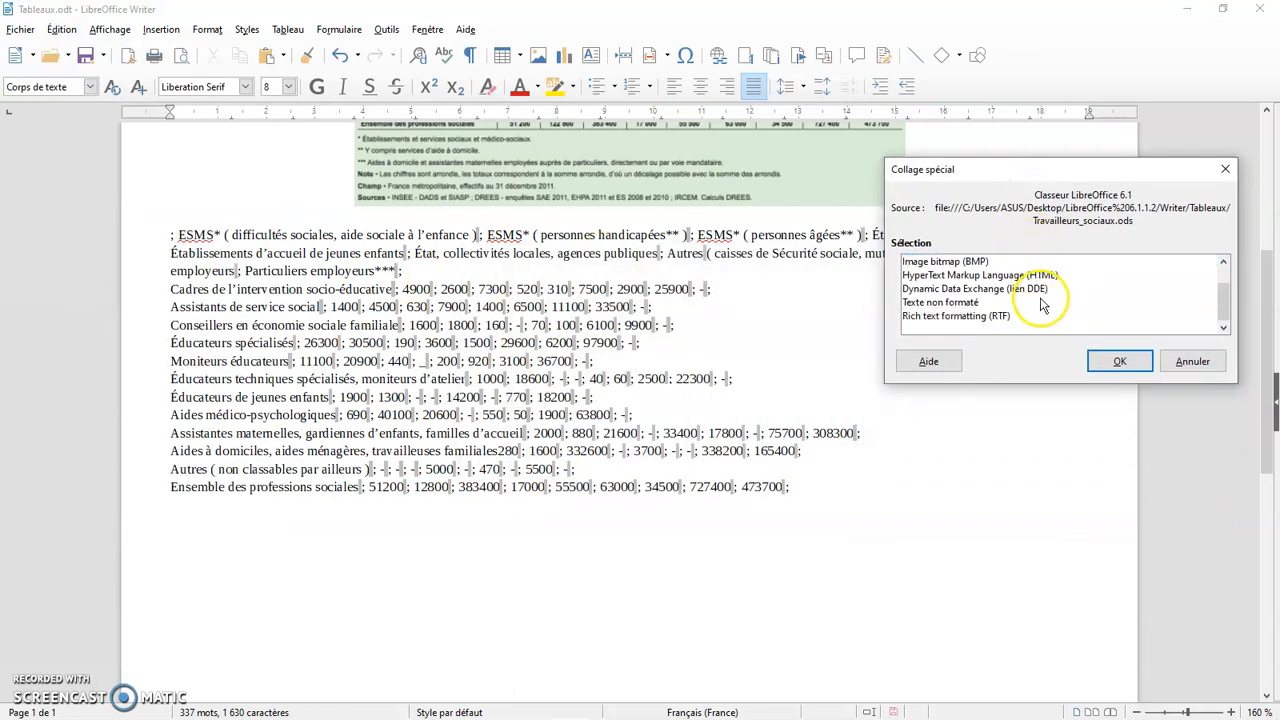
pyautogui.click(960, 302)
pyautogui.click(1117, 361)
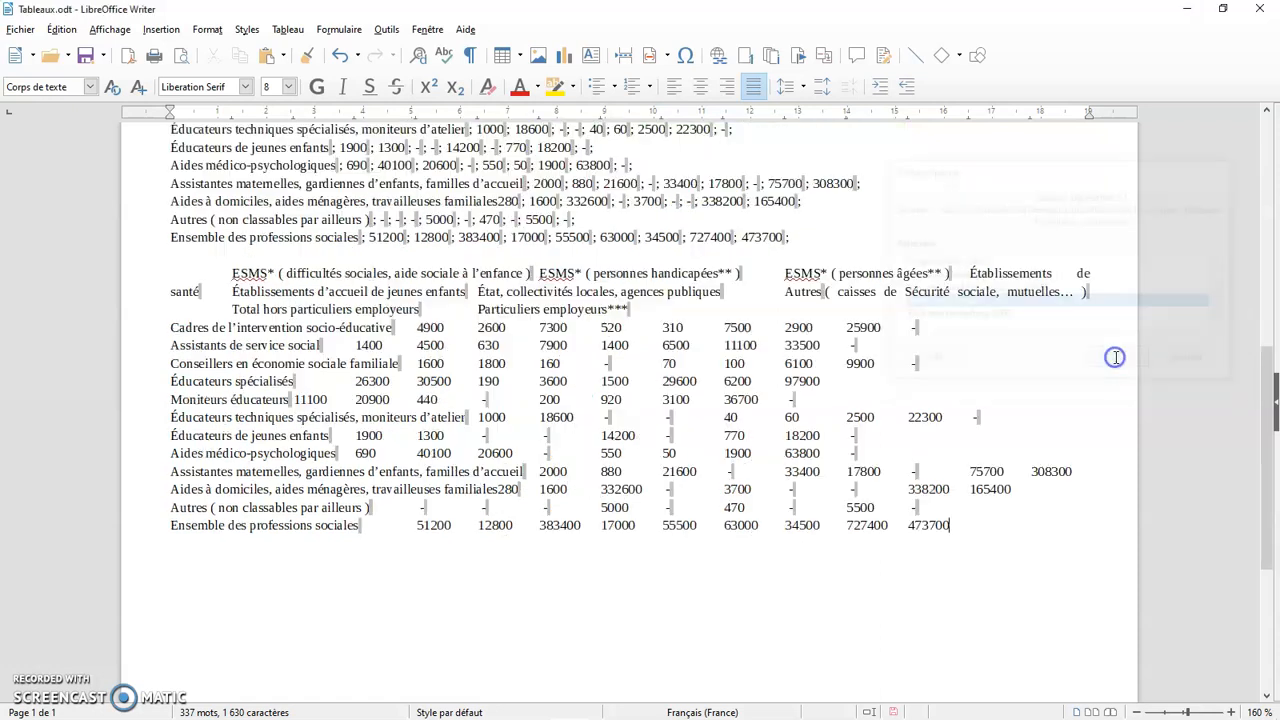
# Select the newly pasted text block and turn on formatting marks to compare its separators with those of the semicolon-separated text above
pyautogui.click(880, 466)
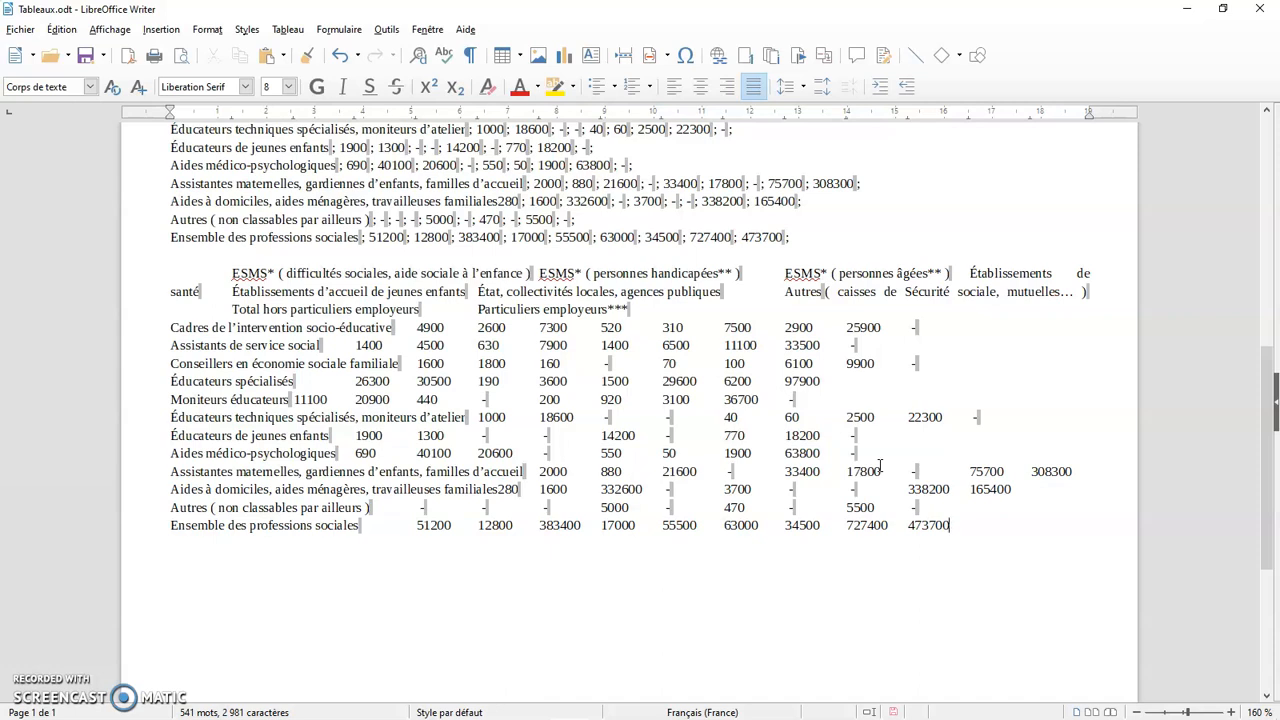
pyautogui.moveTo(951, 529); pyautogui.dragTo(157, 277)
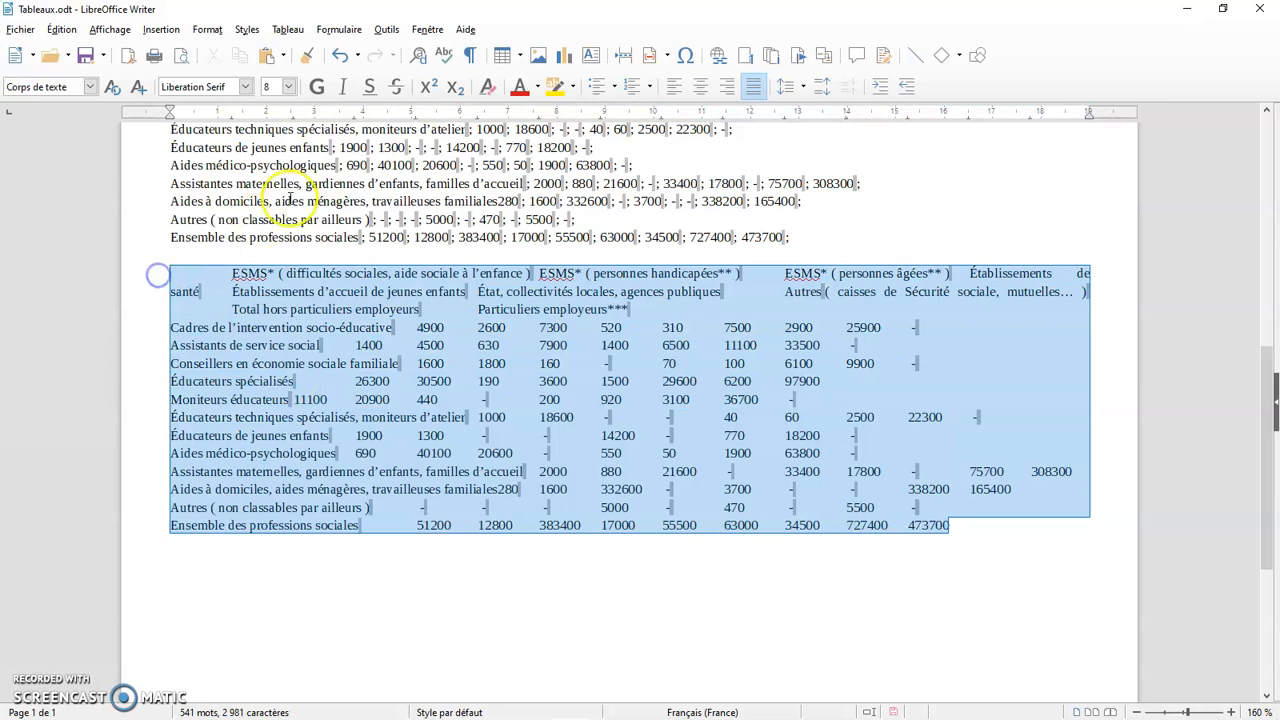
pyautogui.click(471, 56)
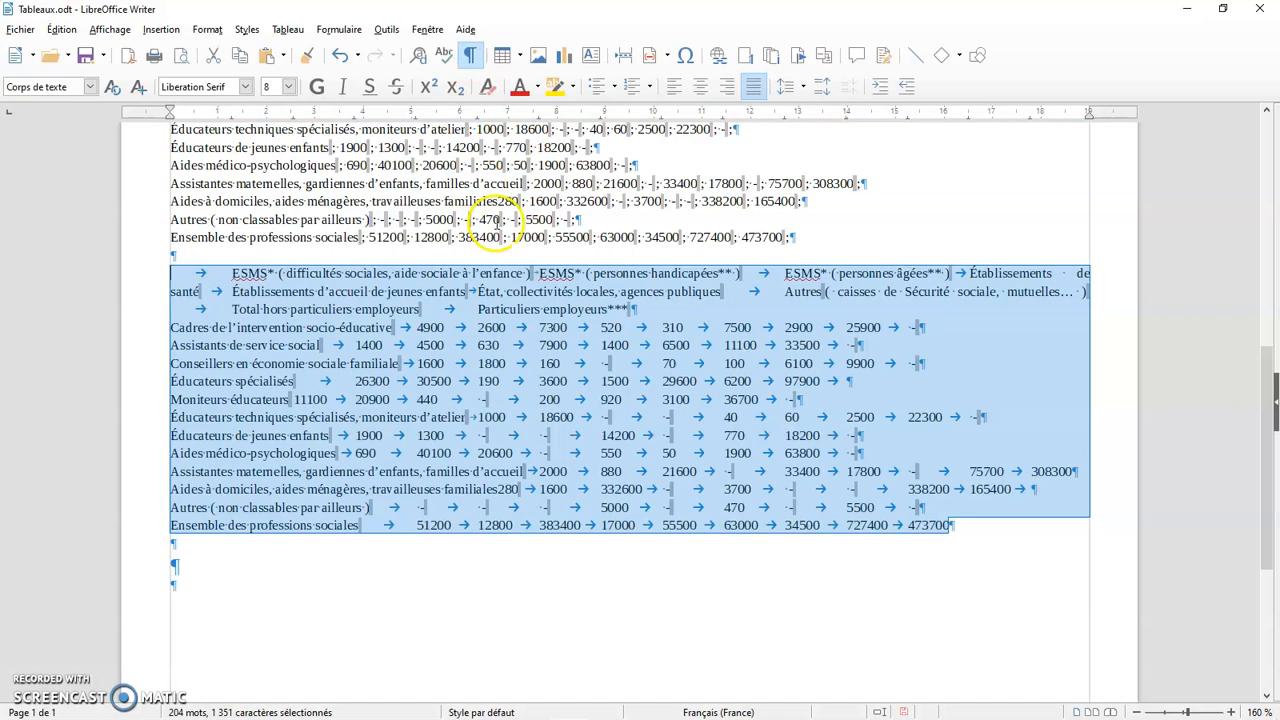
pyautogui.scroll(4, 530, 275)
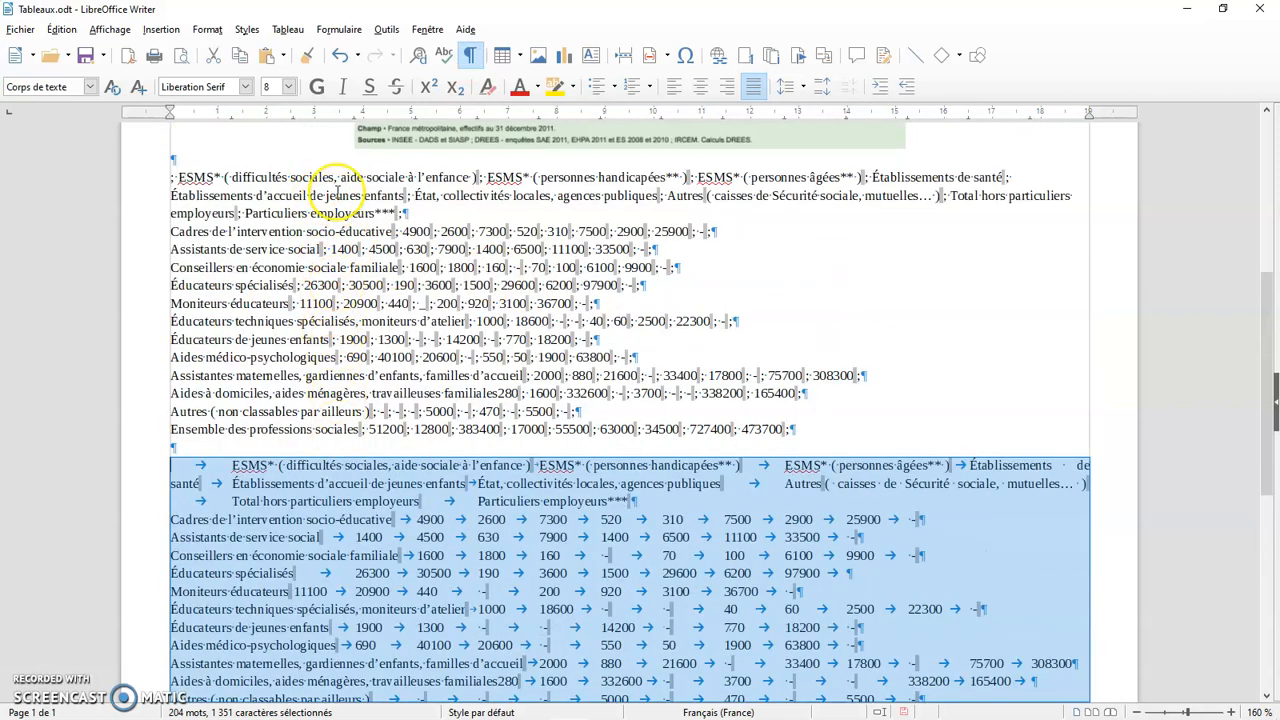
pyautogui.scroll(-3, 586, 322)
pyautogui.scroll(-3, 586, 322)
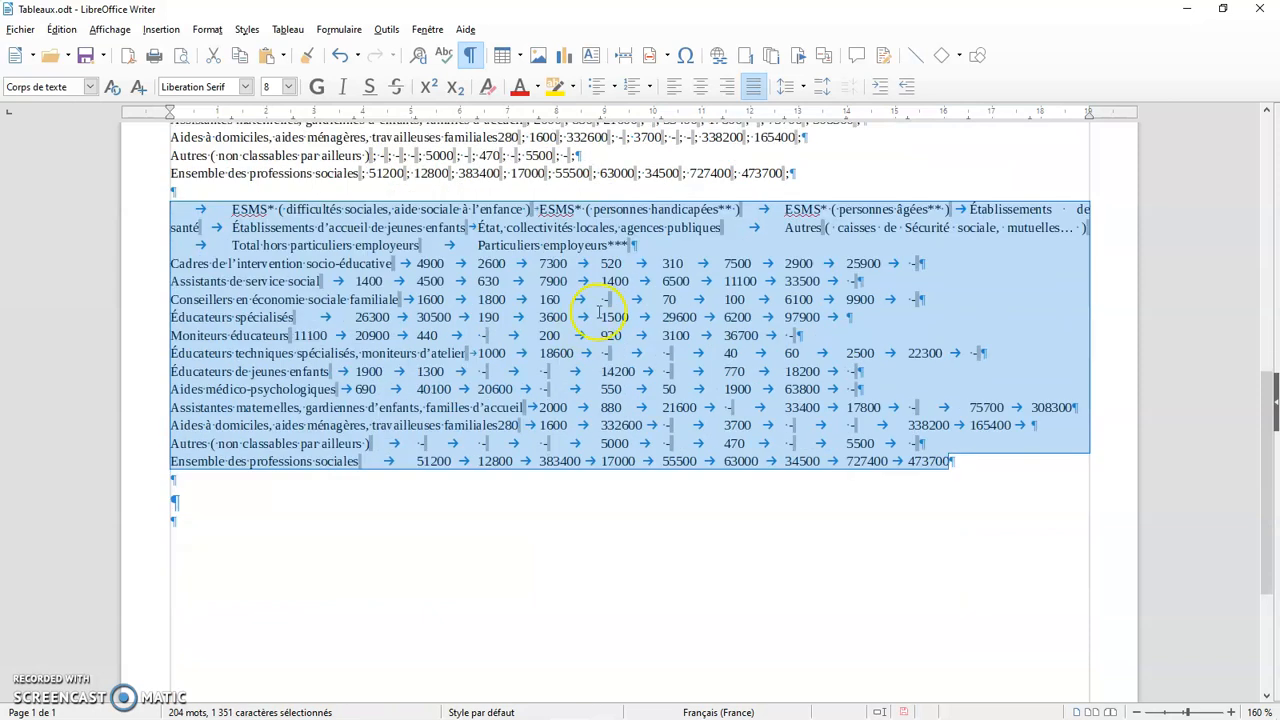
# Set the font size of the selected tab-separated text to 6 and clear the selection
pyautogui.click(288, 87)
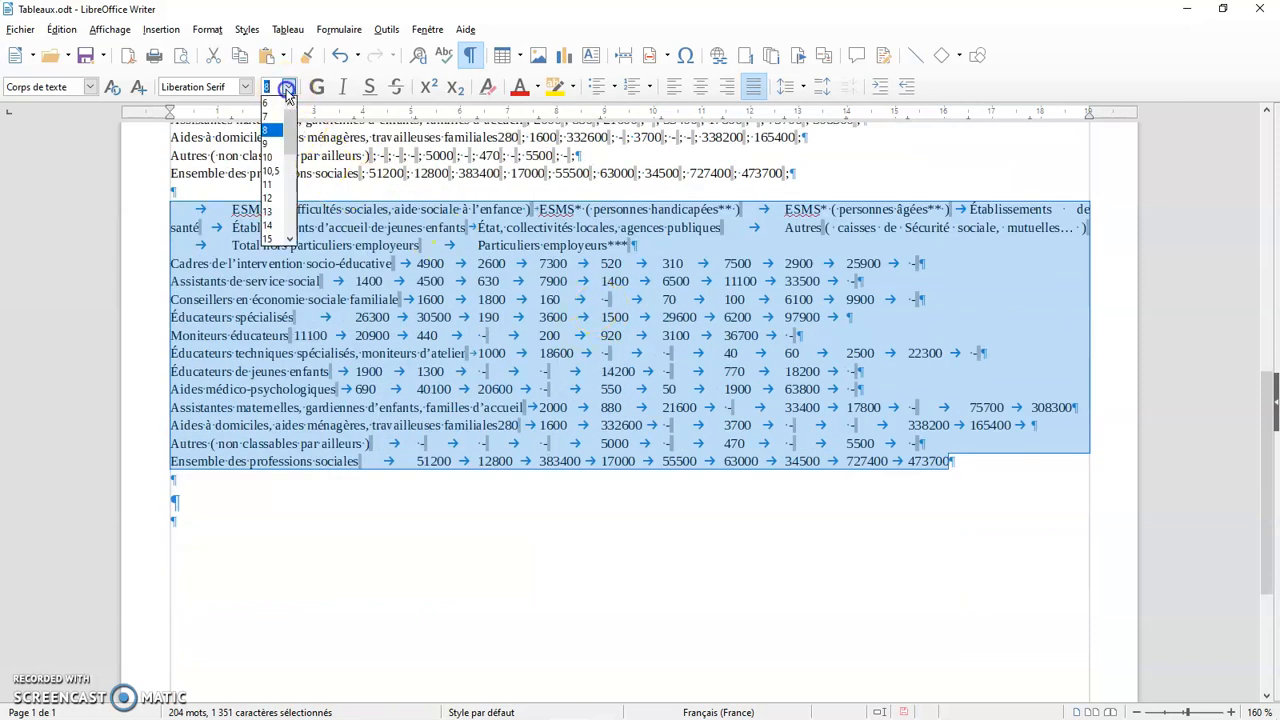
pyautogui.click(278, 108)
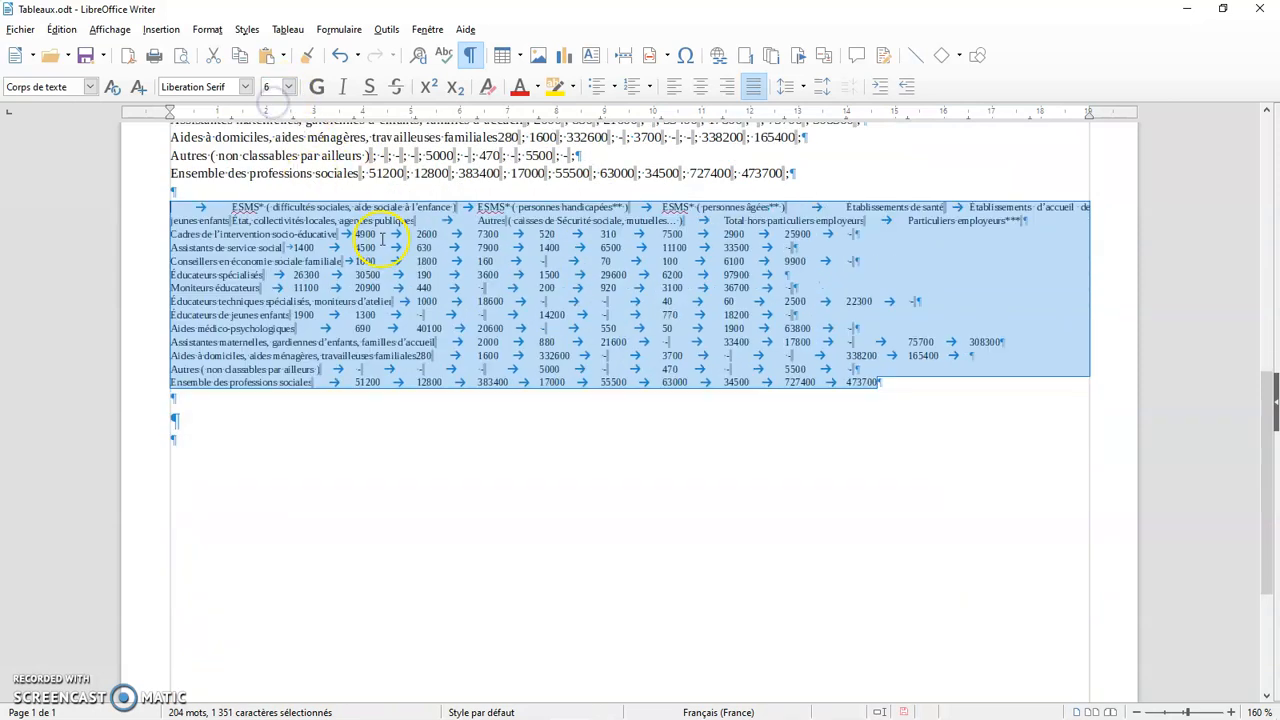
pyautogui.click(383, 240)
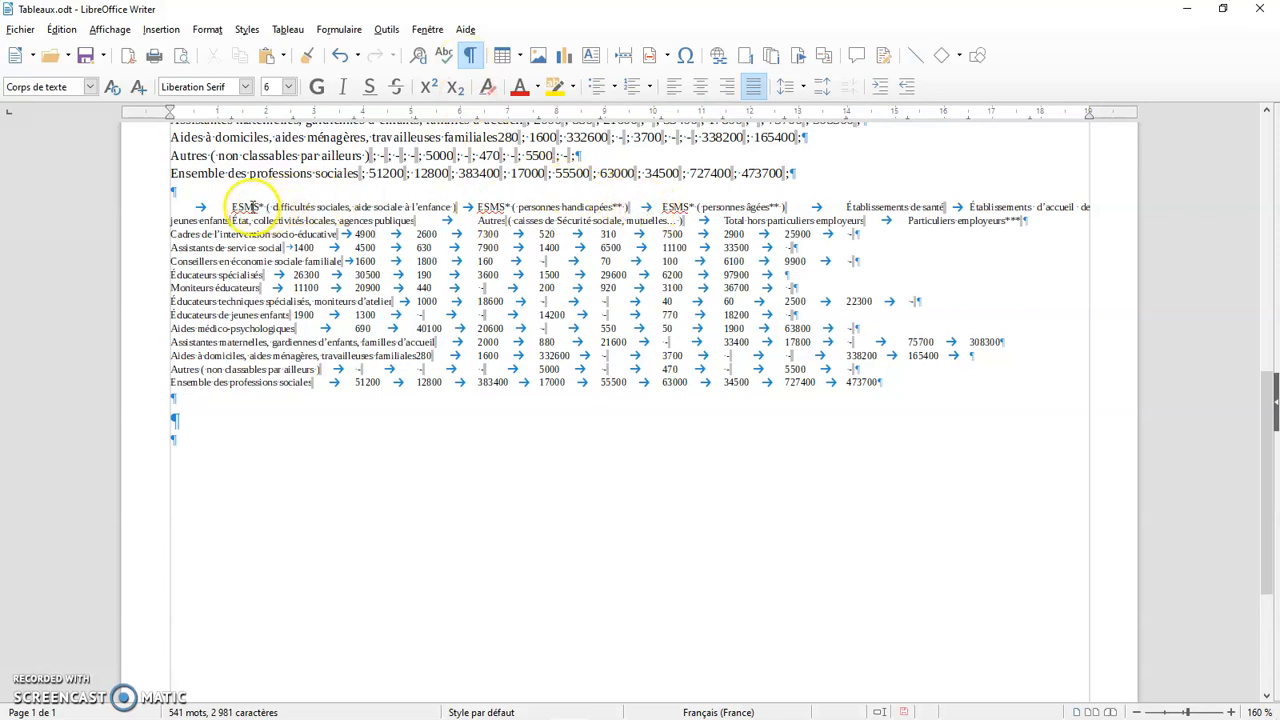
pyautogui.hotkey('ctrl', 's')
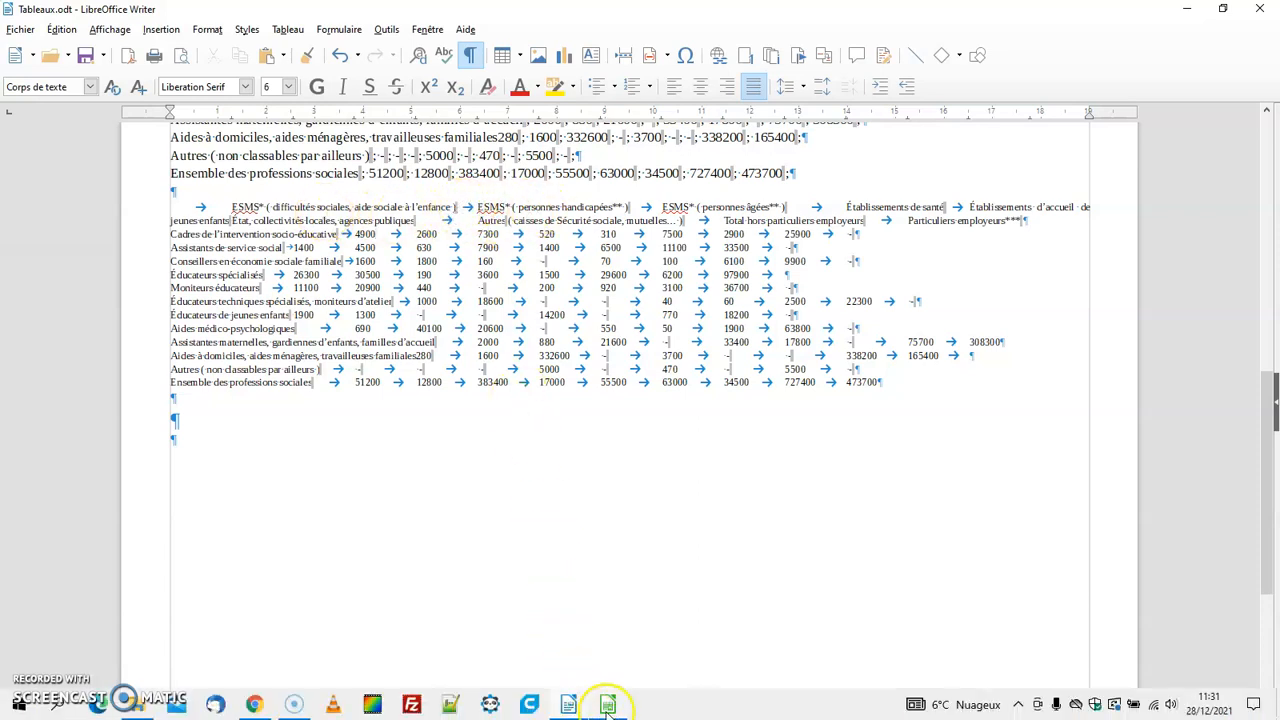
# Compare the tab-separated text in Writer with the original table in the Travailleurs_sociaux.ods sheet in Calc
pyautogui.click(608, 704)
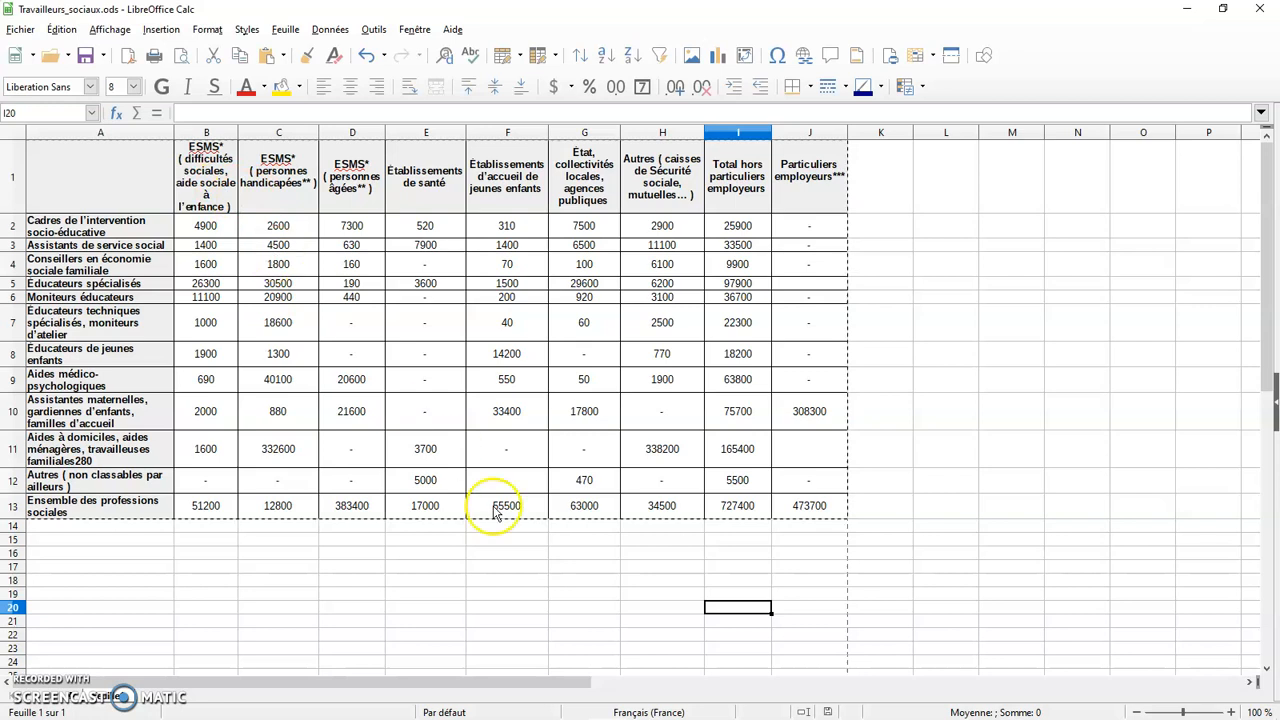
pyautogui.click(606, 708)
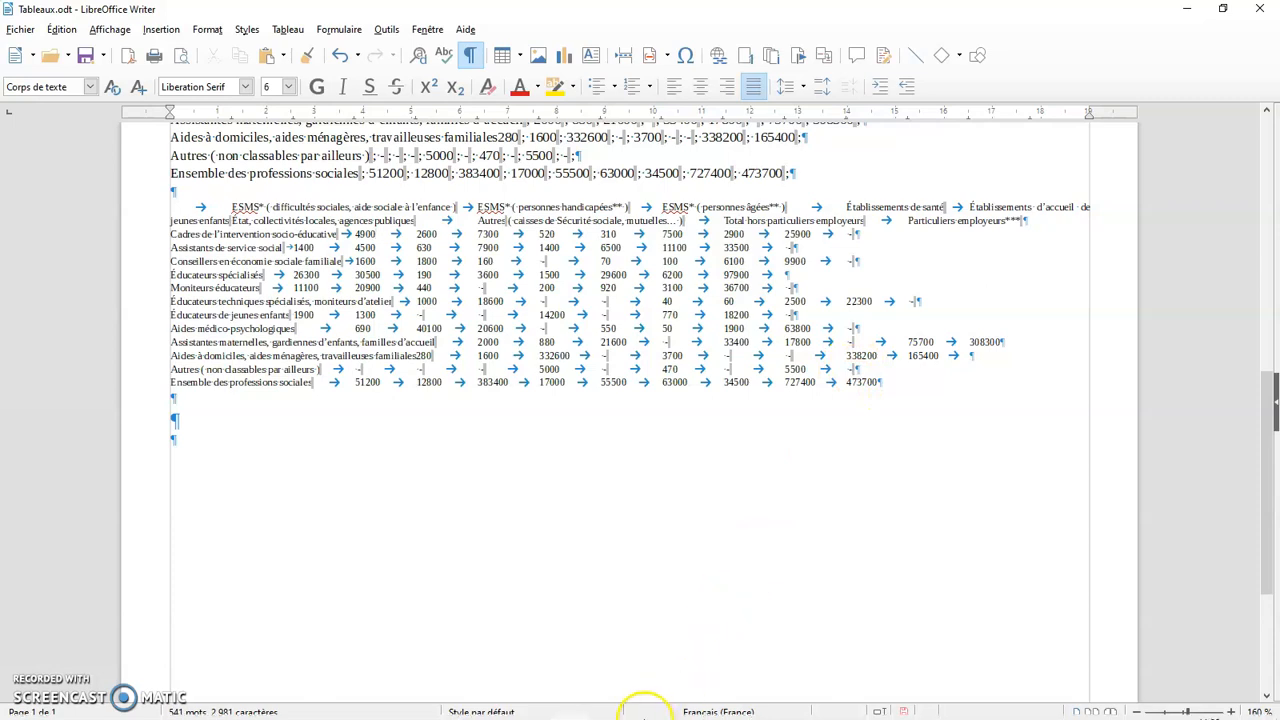
pyautogui.click(606, 704)
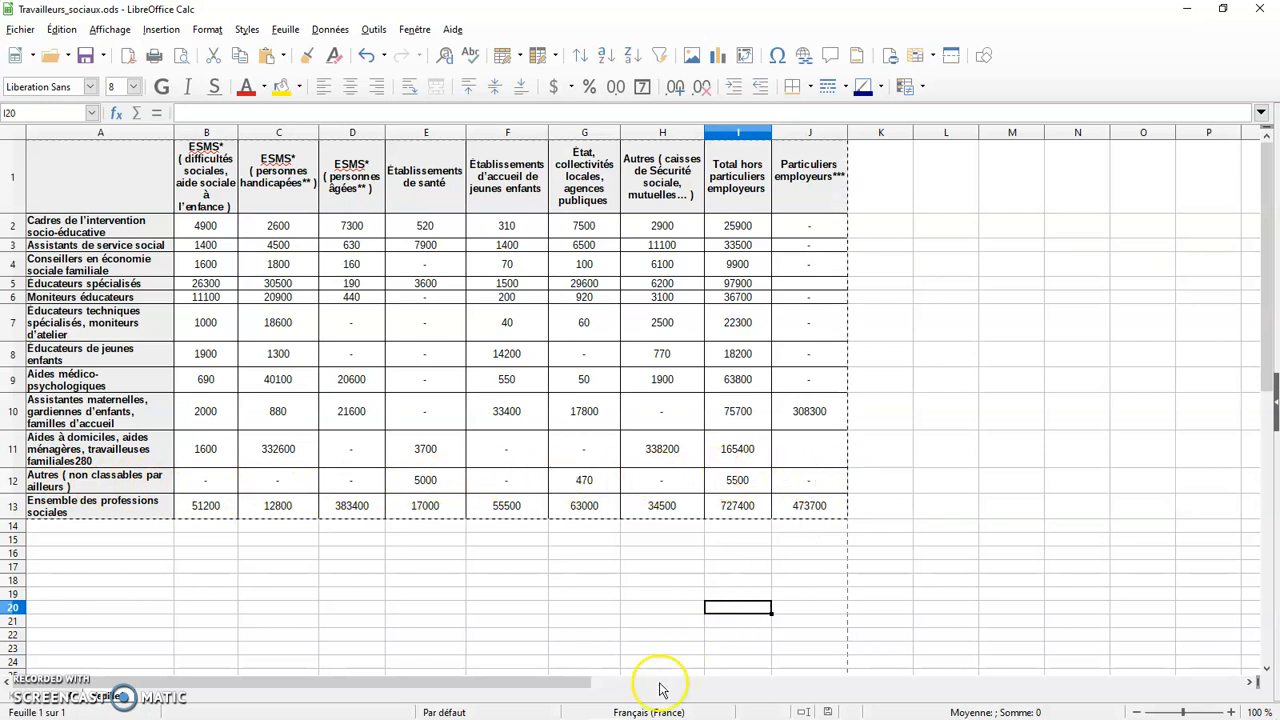
pyautogui.click(568, 706)
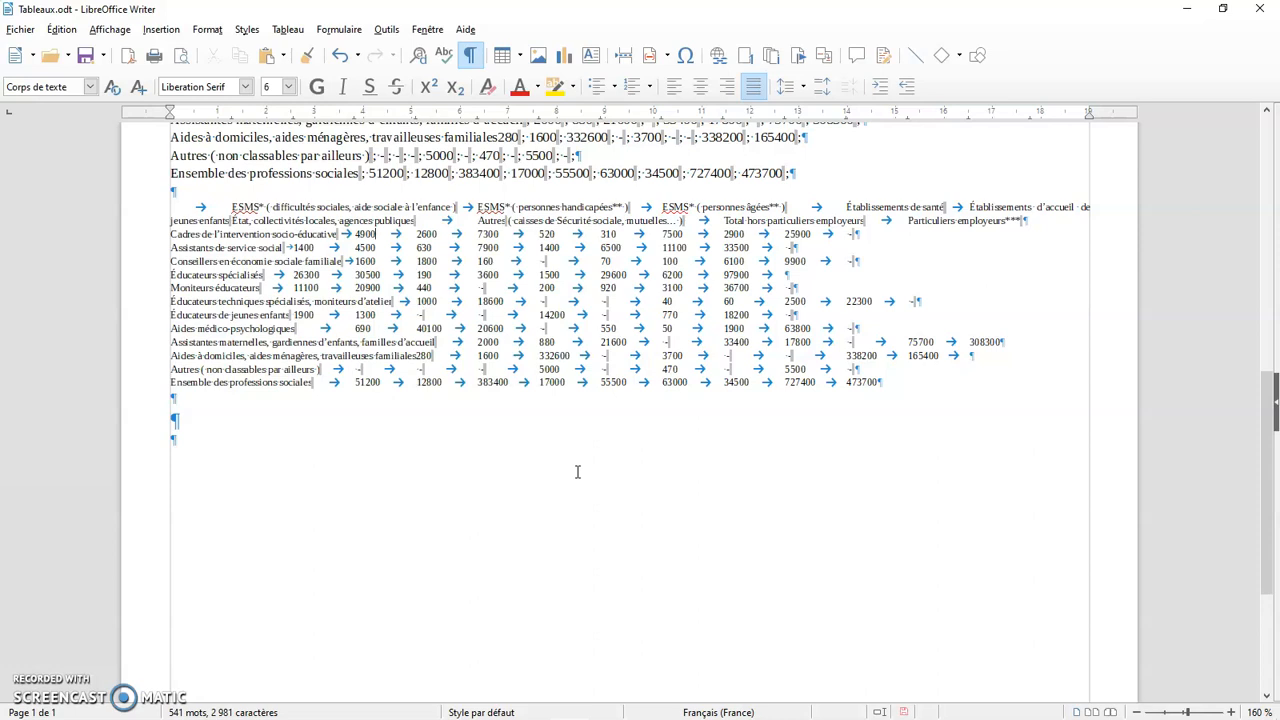
pyautogui.click(878, 388)
pyautogui.moveTo(878, 386); pyautogui.dragTo(160, 208)
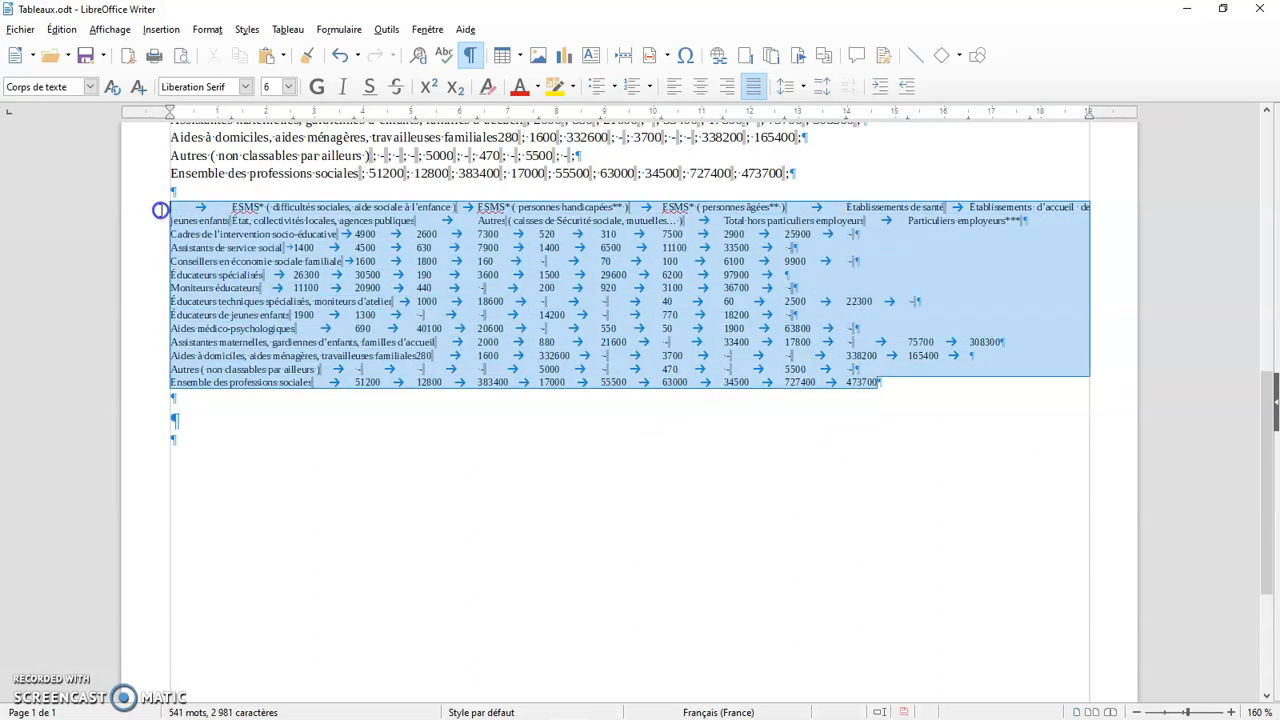
pyautogui.click(289, 29)
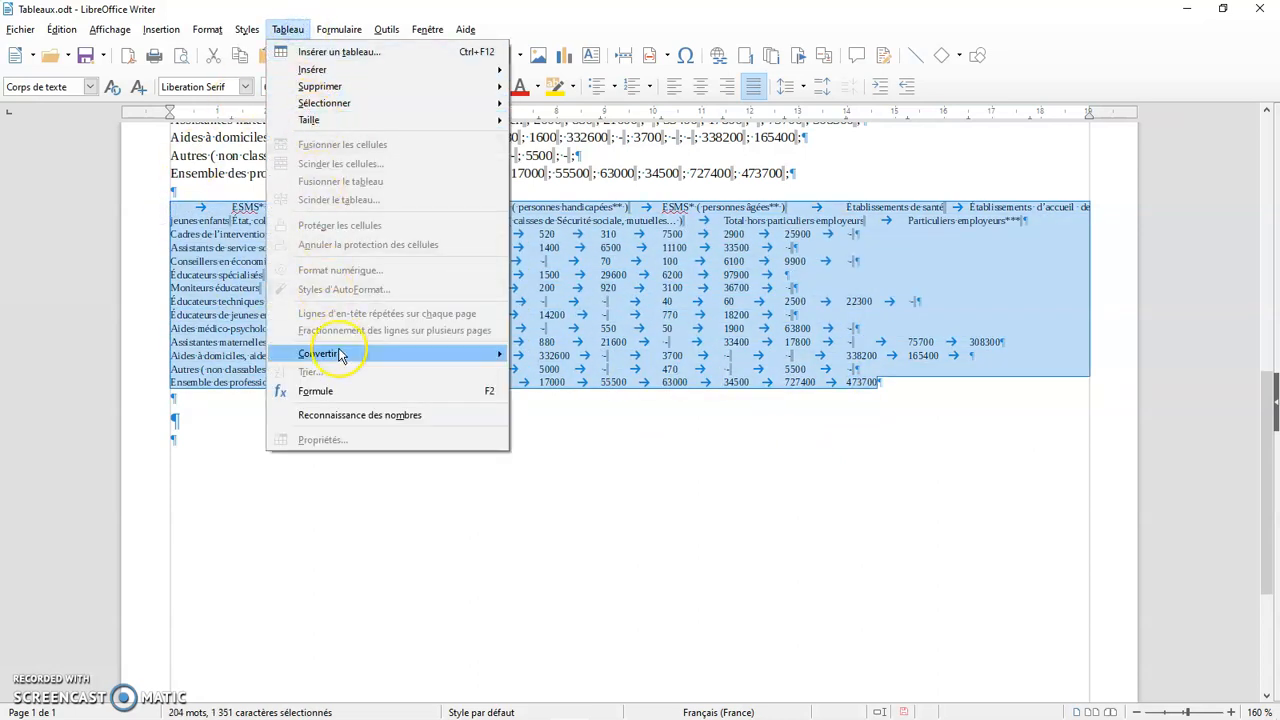
pyautogui.moveTo(320, 353)
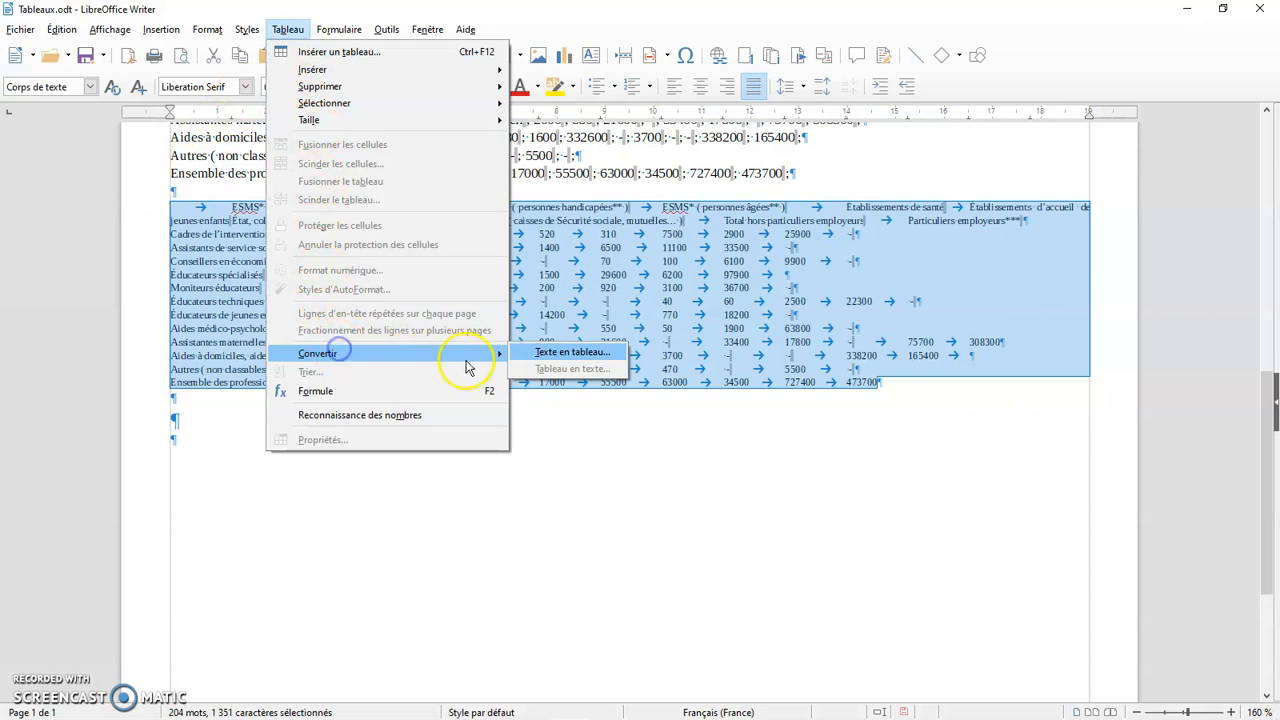
pyautogui.click(565, 355)
pyautogui.moveTo(614, 231); pyautogui.dragTo(1050, 270)
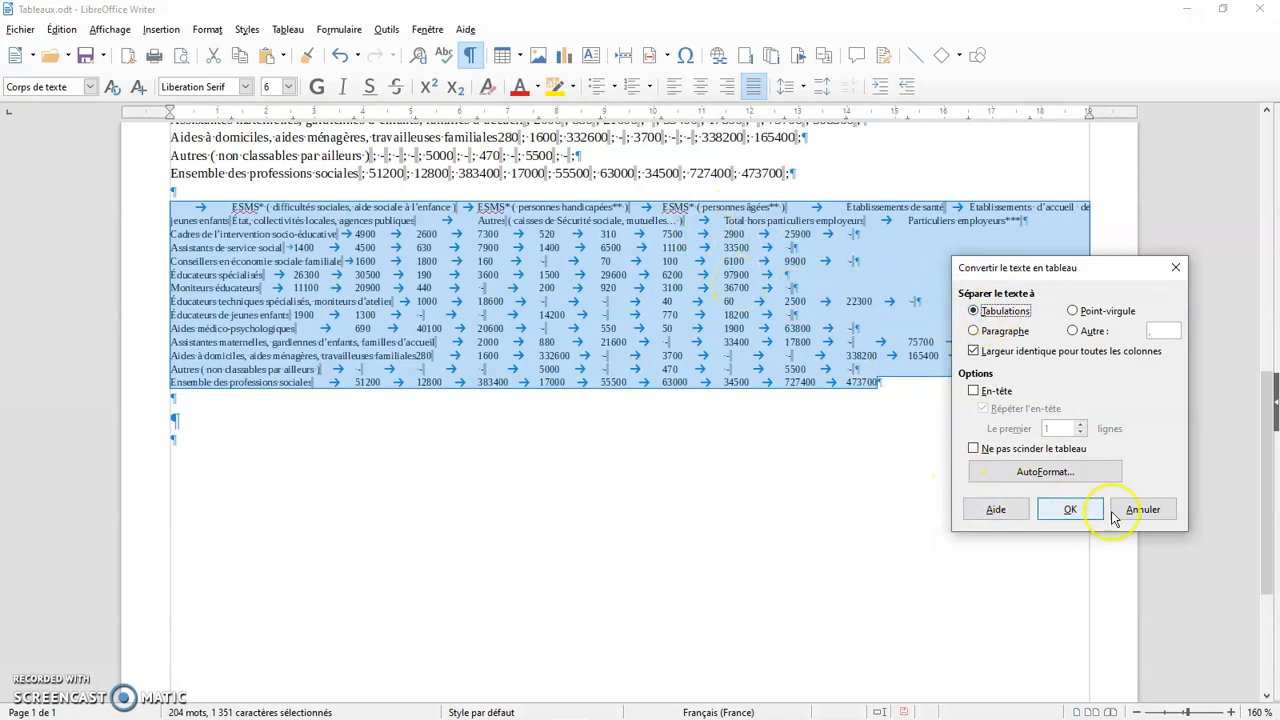
pyautogui.click(1069, 509)
pyautogui.scroll(4, 666, 304)
pyautogui.scroll(1, 662, 298)
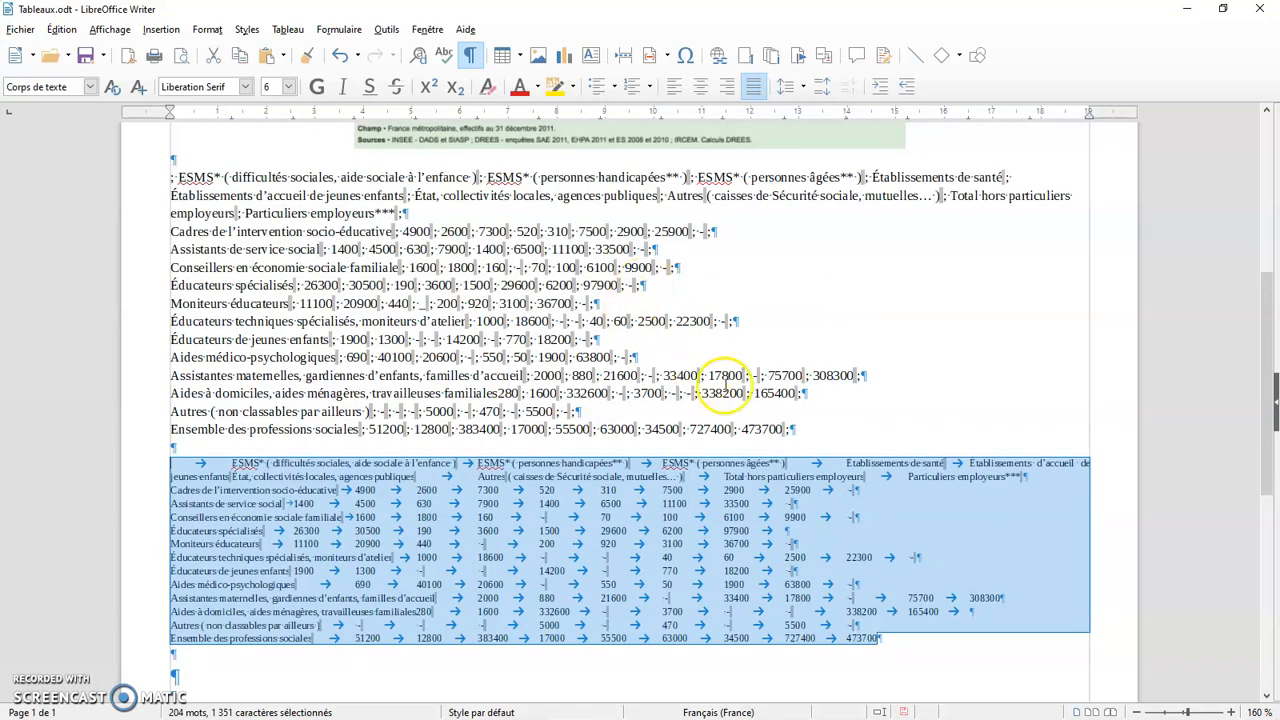
pyautogui.click(749, 414)
pyautogui.moveTo(791, 429); pyautogui.dragTo(157, 180)
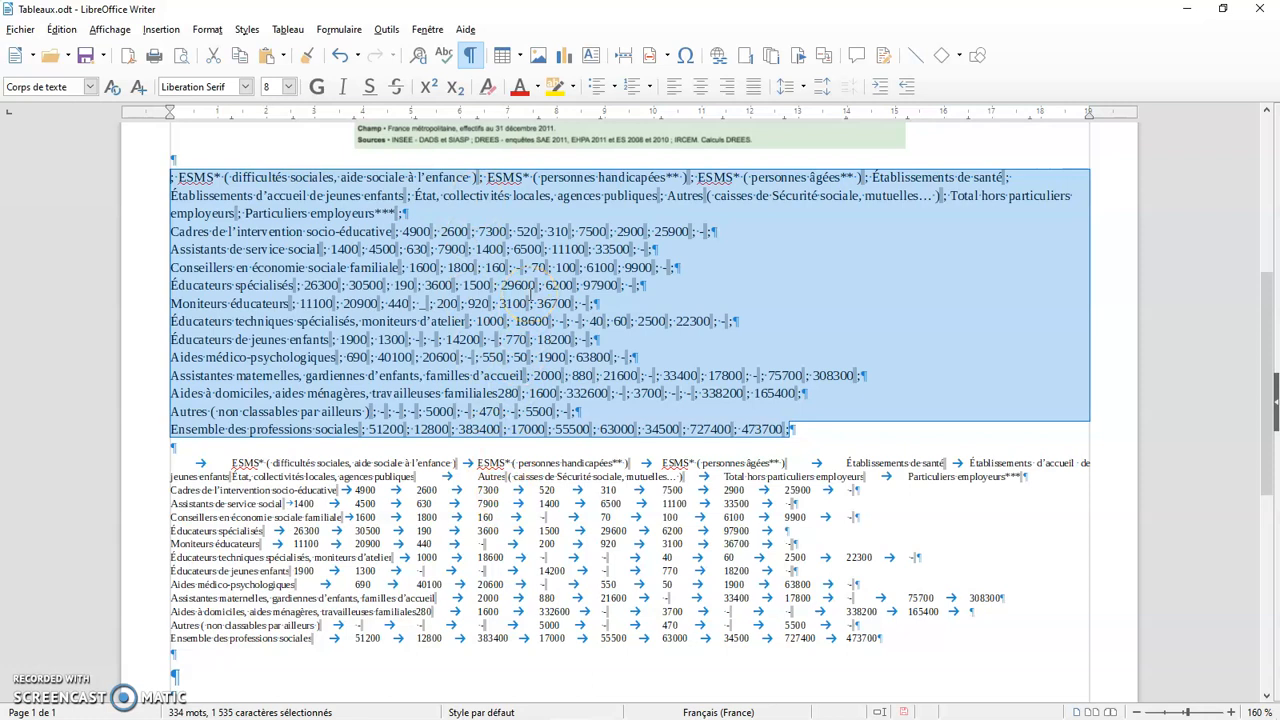
# Select the tab-separated text block and open its text-to-table conversion settings, keeping Tabulations as the separator
pyautogui.scroll(-3, 560, 320)
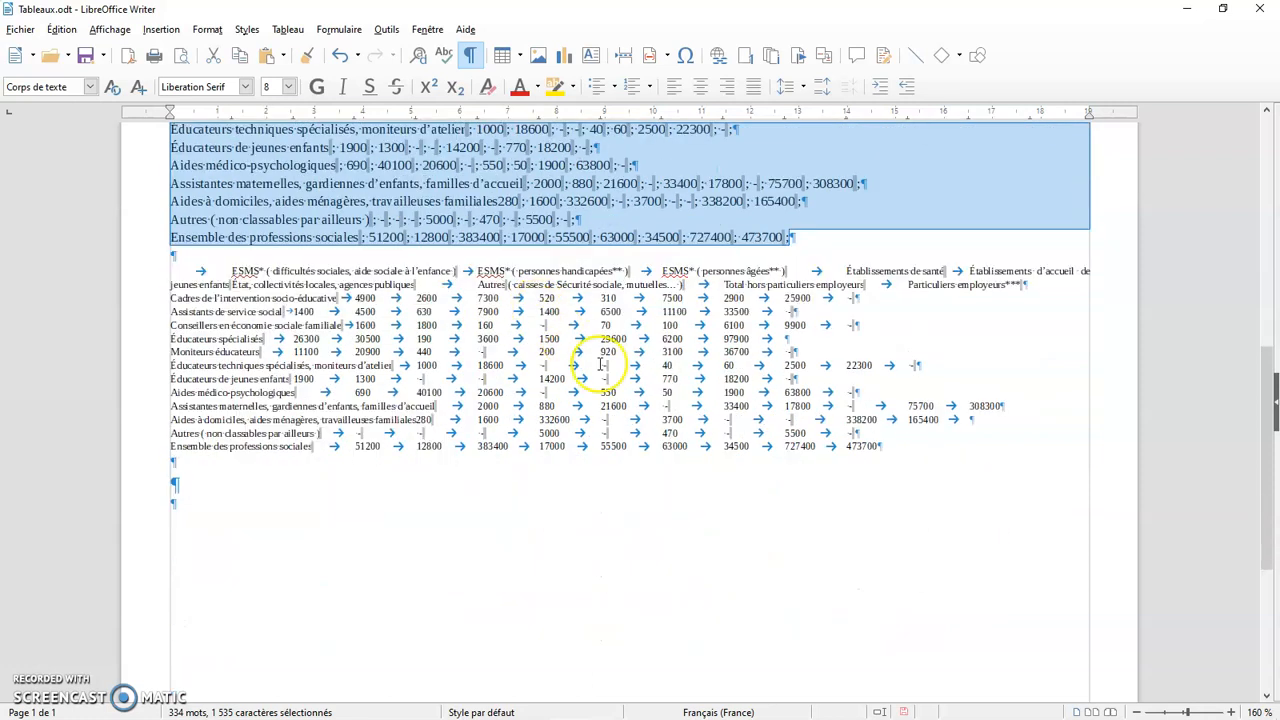
pyautogui.moveTo(884, 447); pyautogui.dragTo(170, 276)
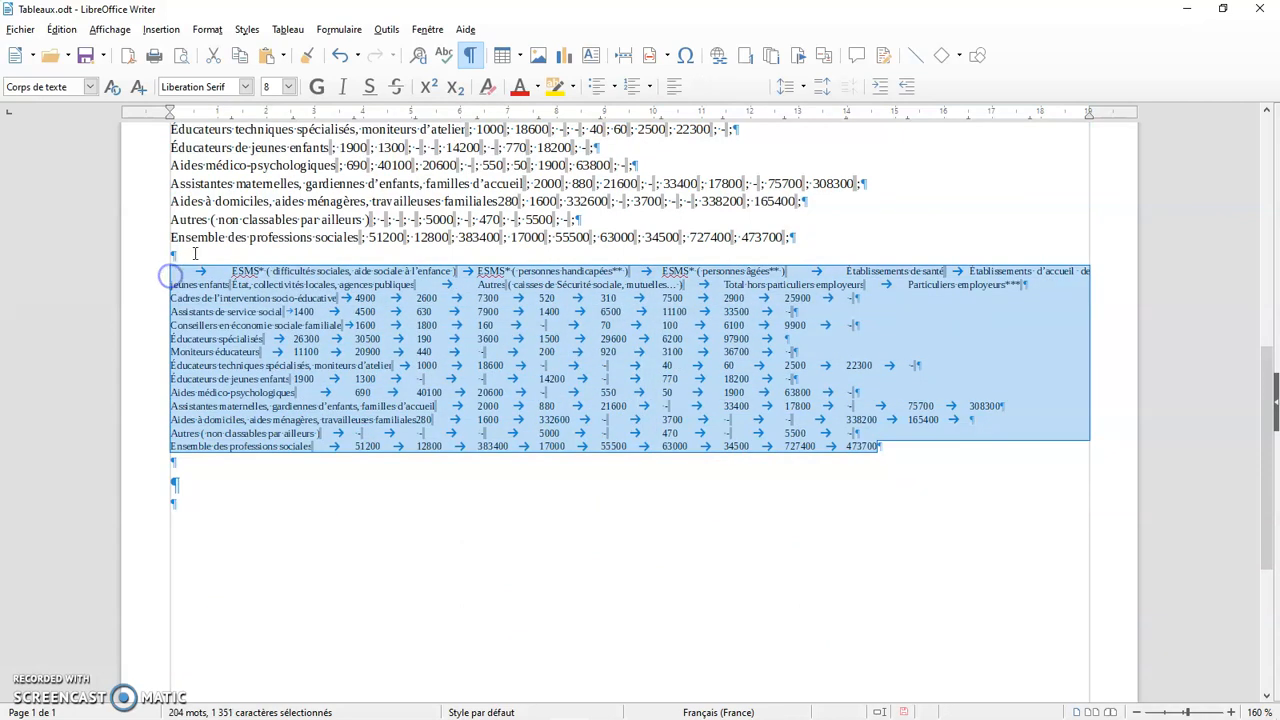
pyautogui.click(288, 29)
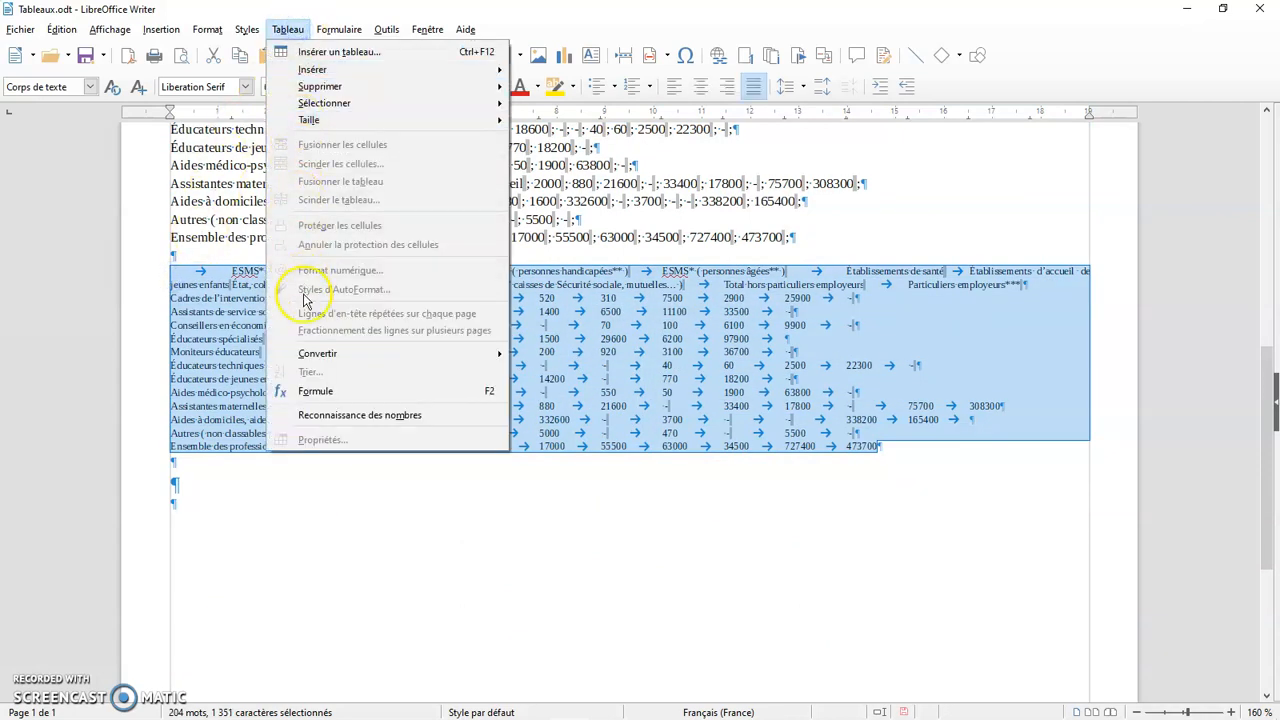
pyautogui.click(548, 356)
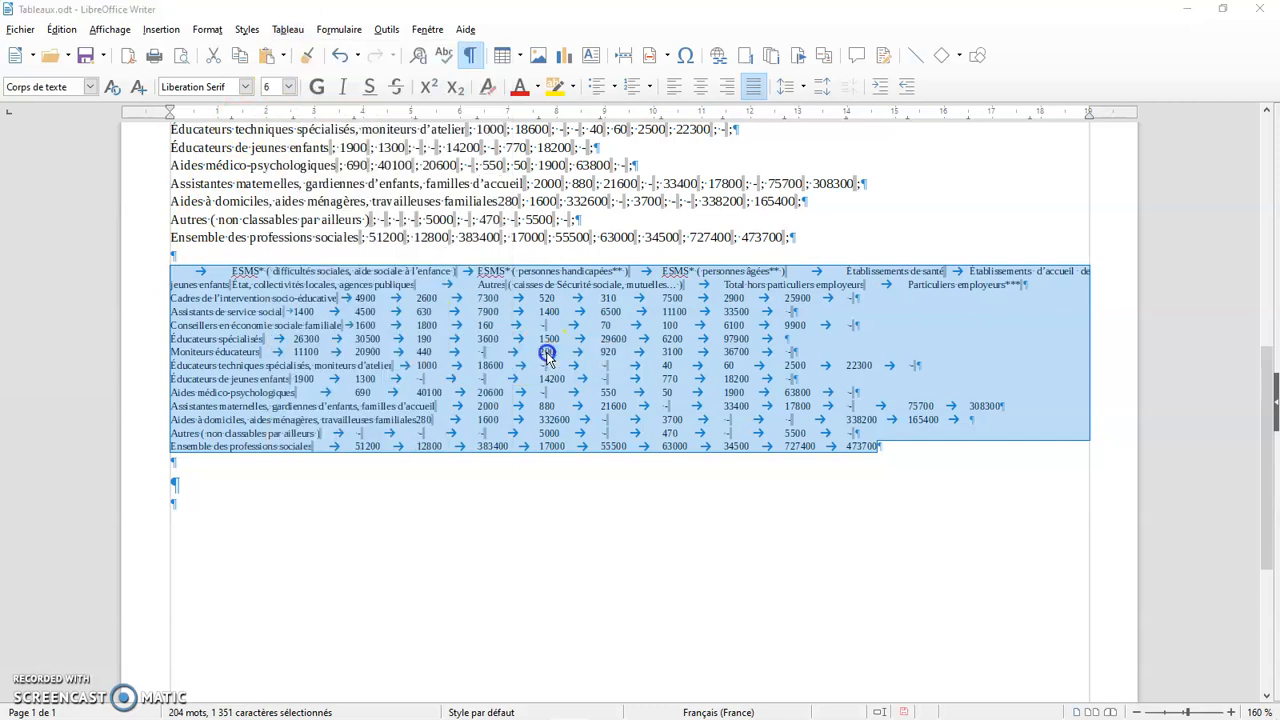
pyautogui.moveTo(656, 236); pyautogui.dragTo(1088, 235)
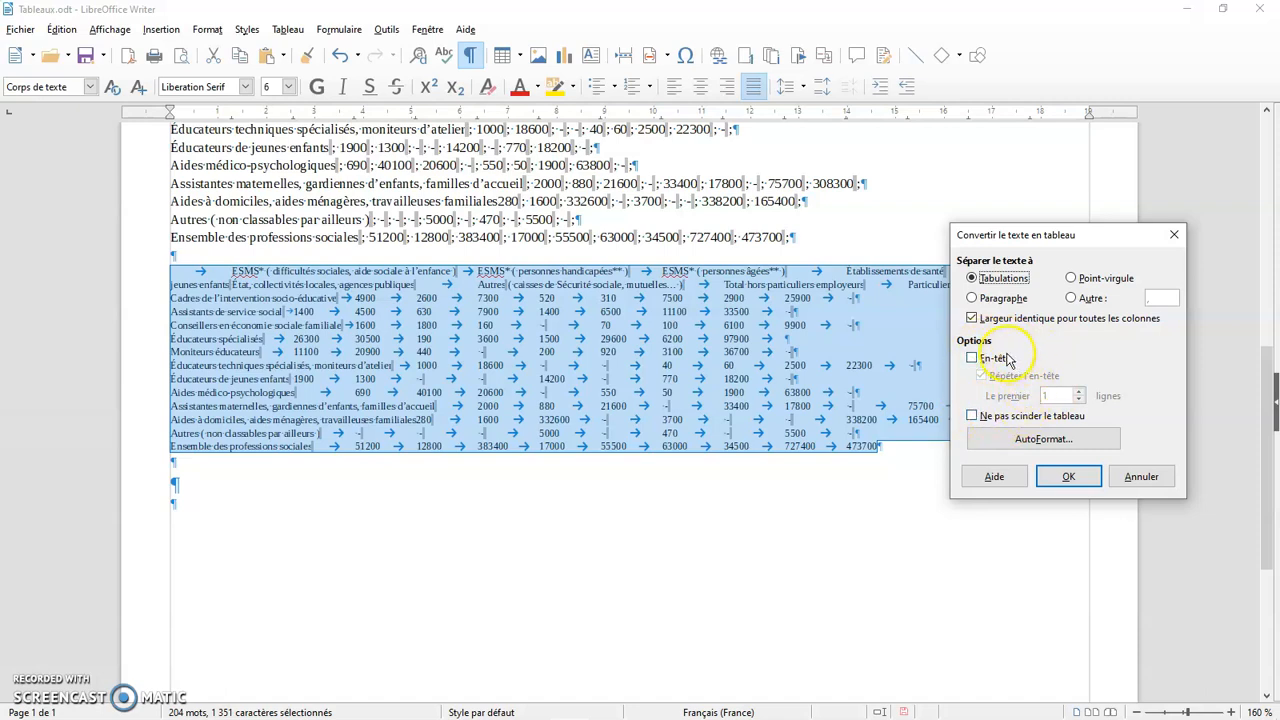
# Choose the AutoFormat style Style par défaut and convert the selected text to a table
pyautogui.click(1077, 447)
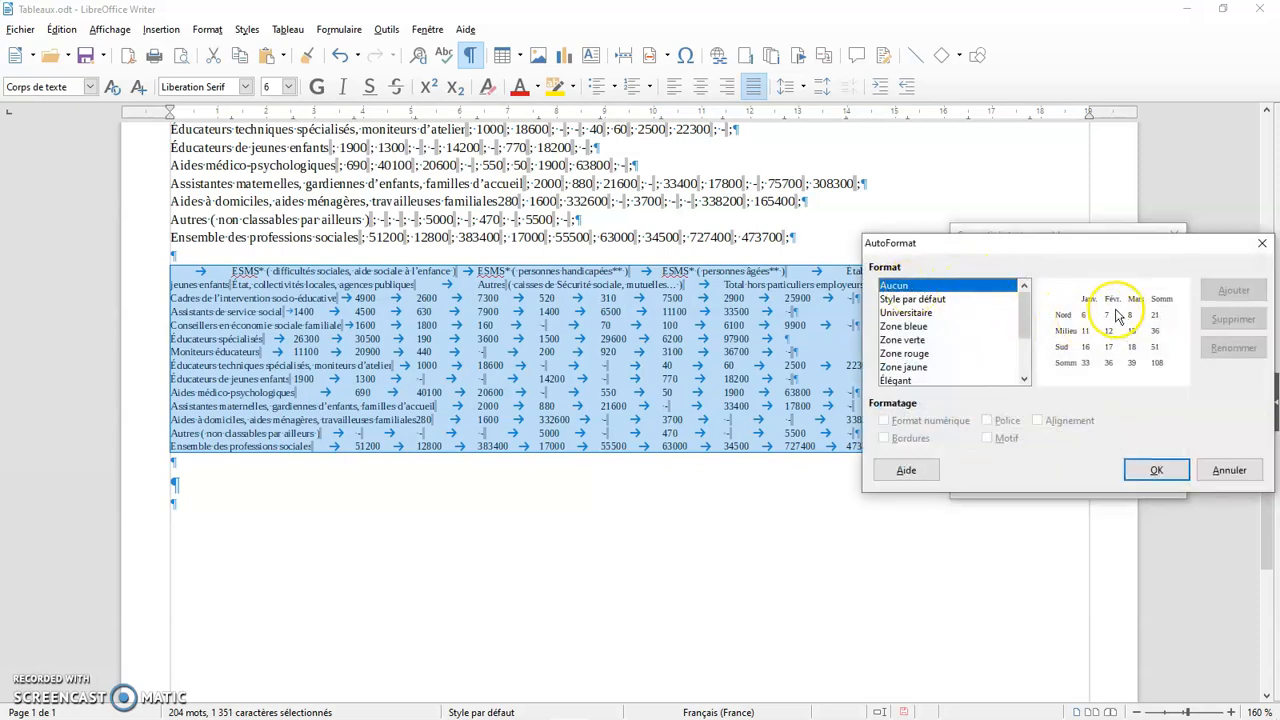
pyautogui.click(940, 302)
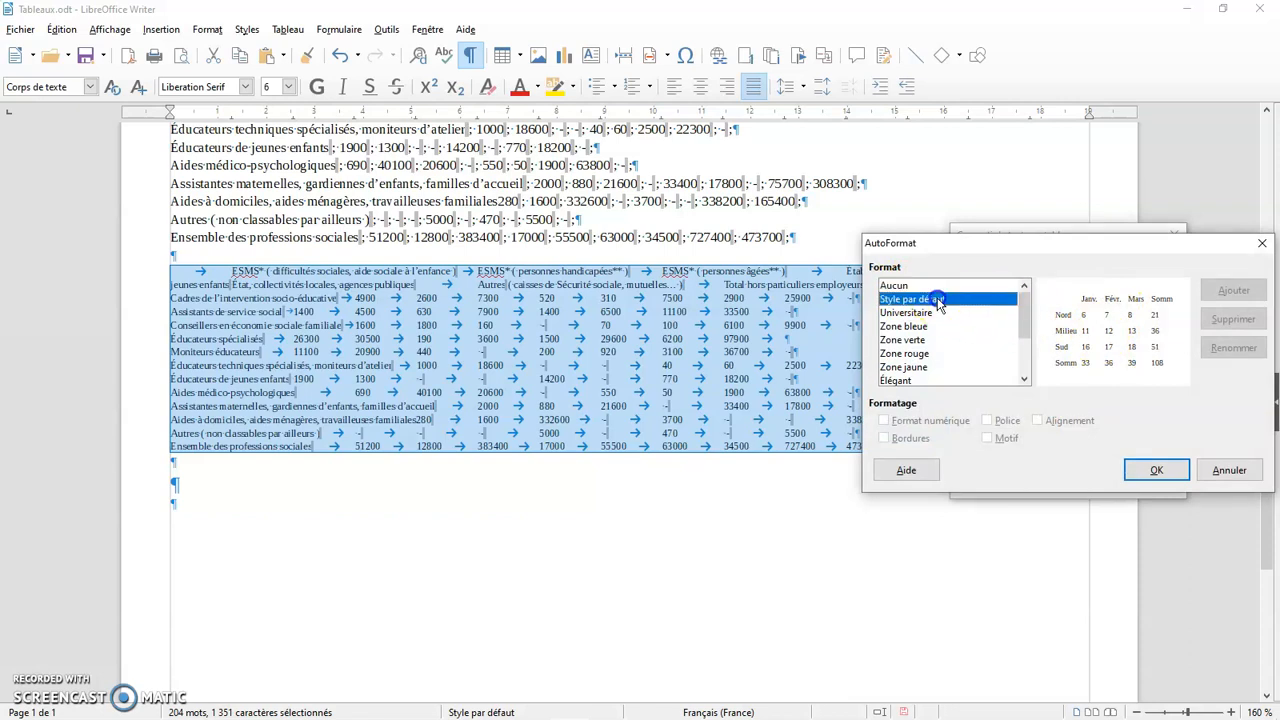
pyautogui.click(1137, 469)
pyautogui.click(1046, 445)
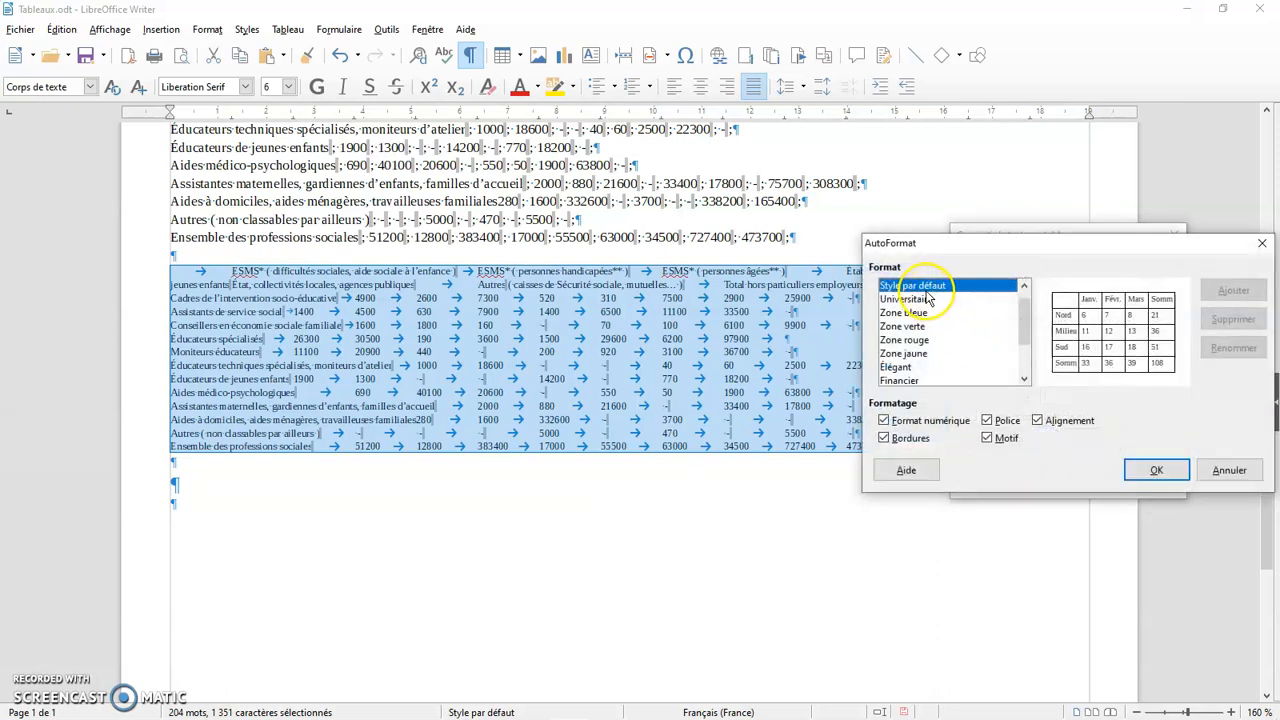
pyautogui.moveTo(1022, 320); pyautogui.dragTo(1022, 306)
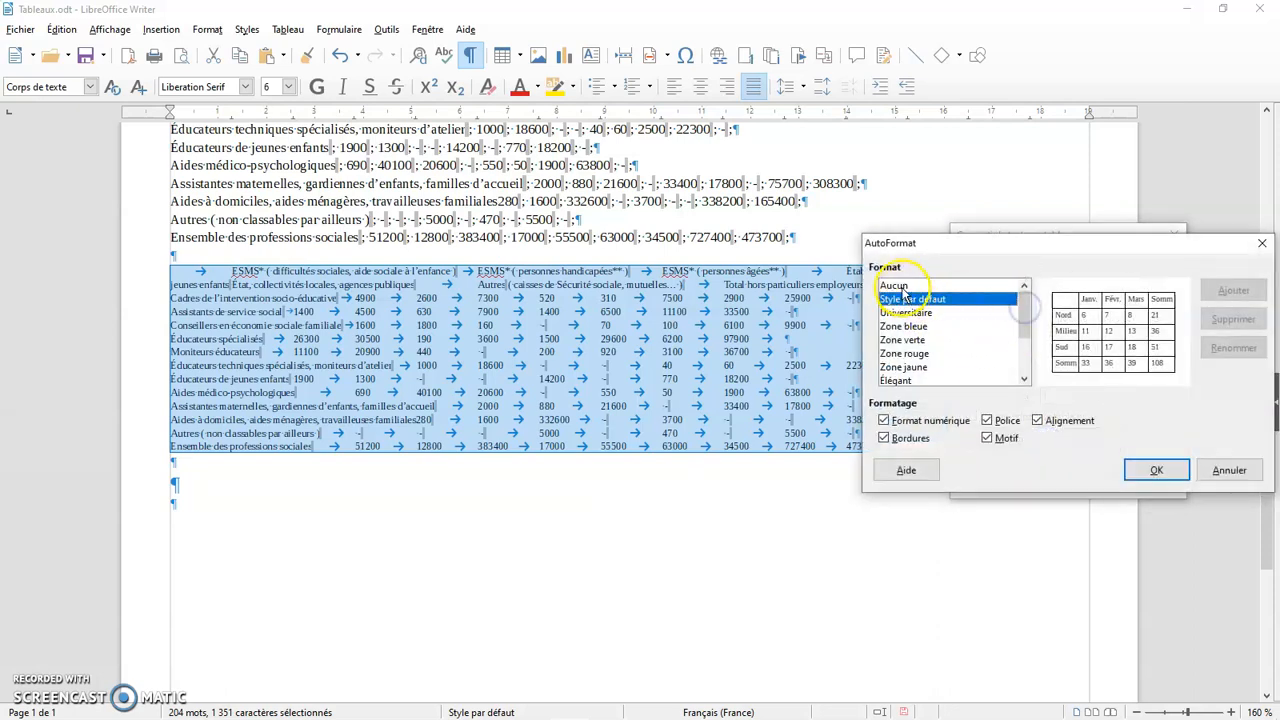
pyautogui.click(895, 286)
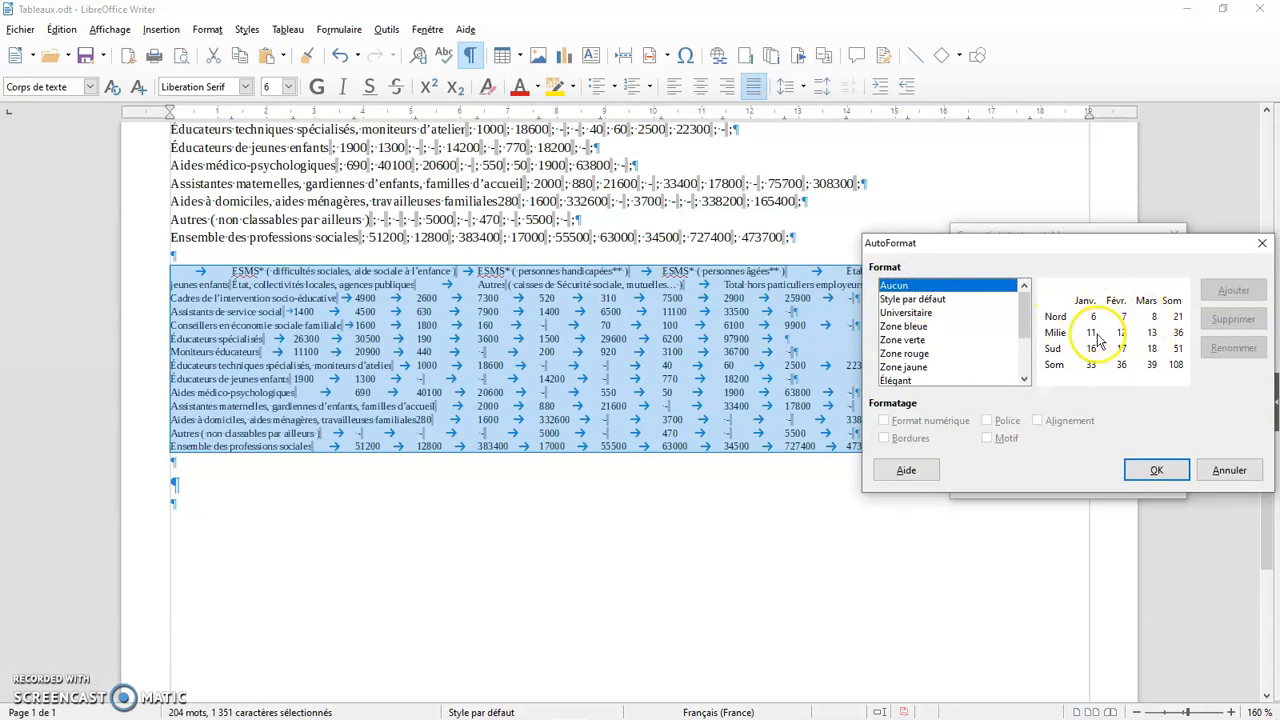
pyautogui.click(932, 300)
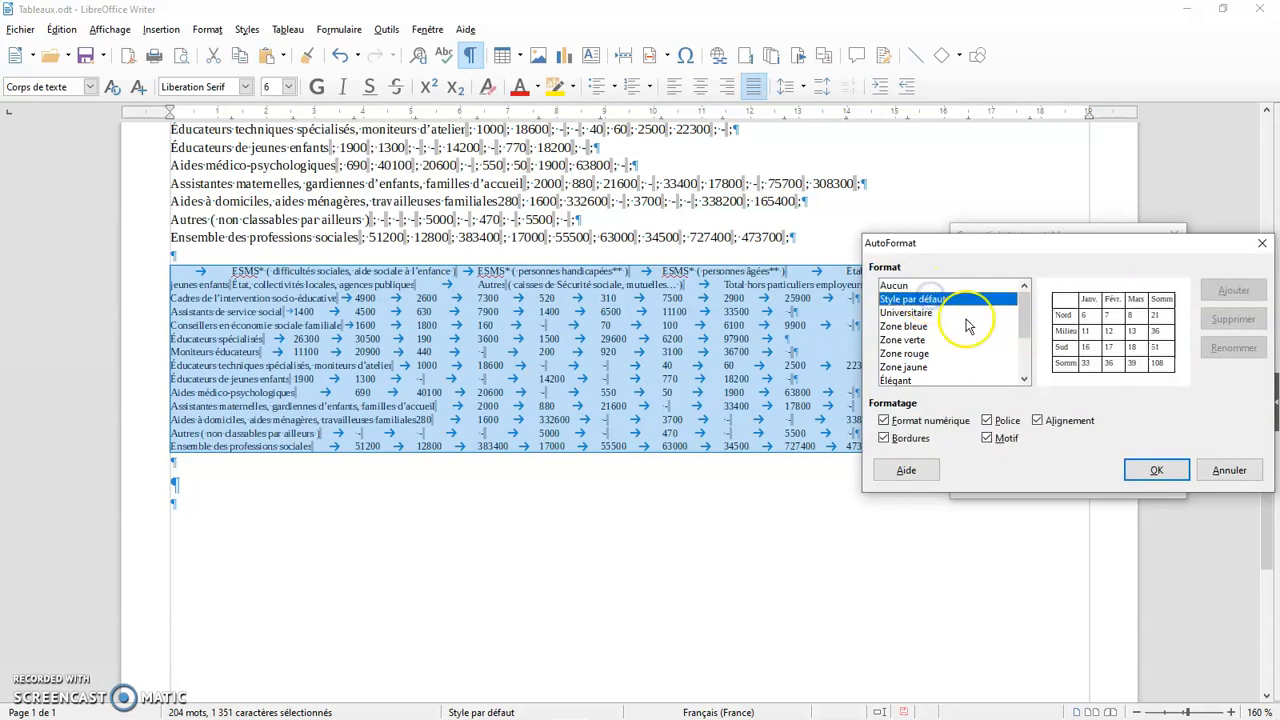
pyautogui.click(1145, 472)
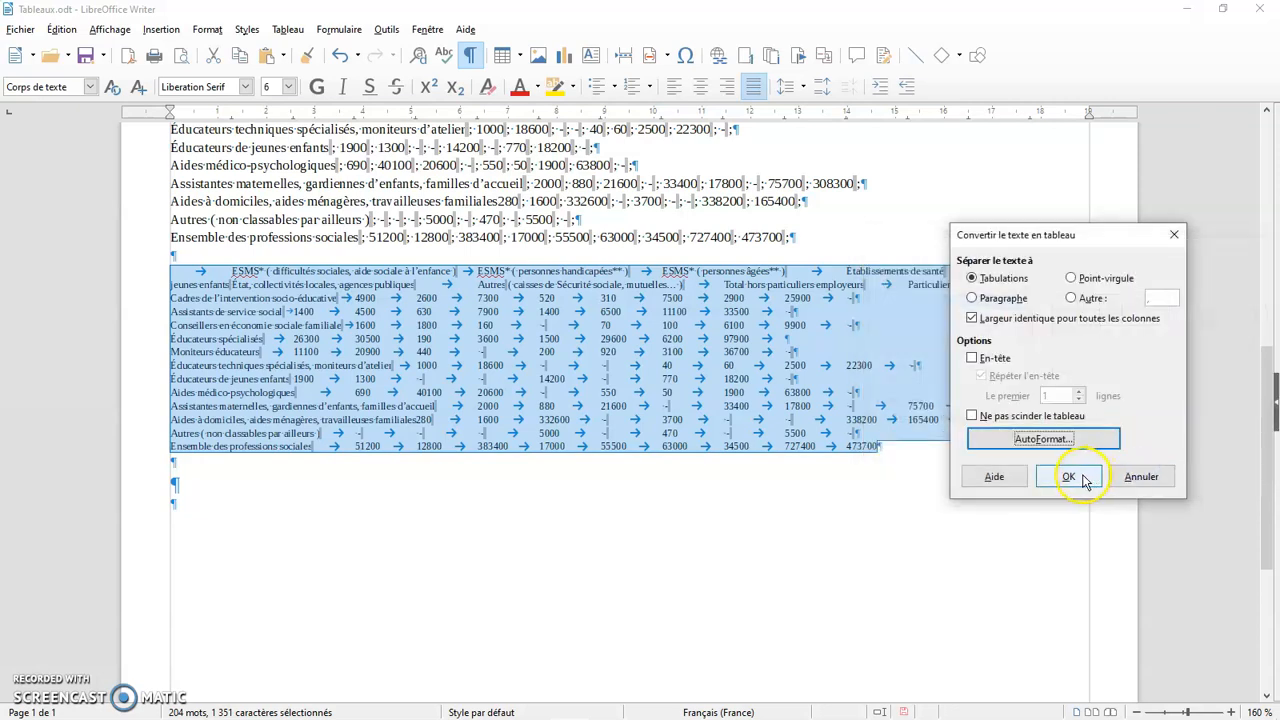
pyautogui.click(1069, 477)
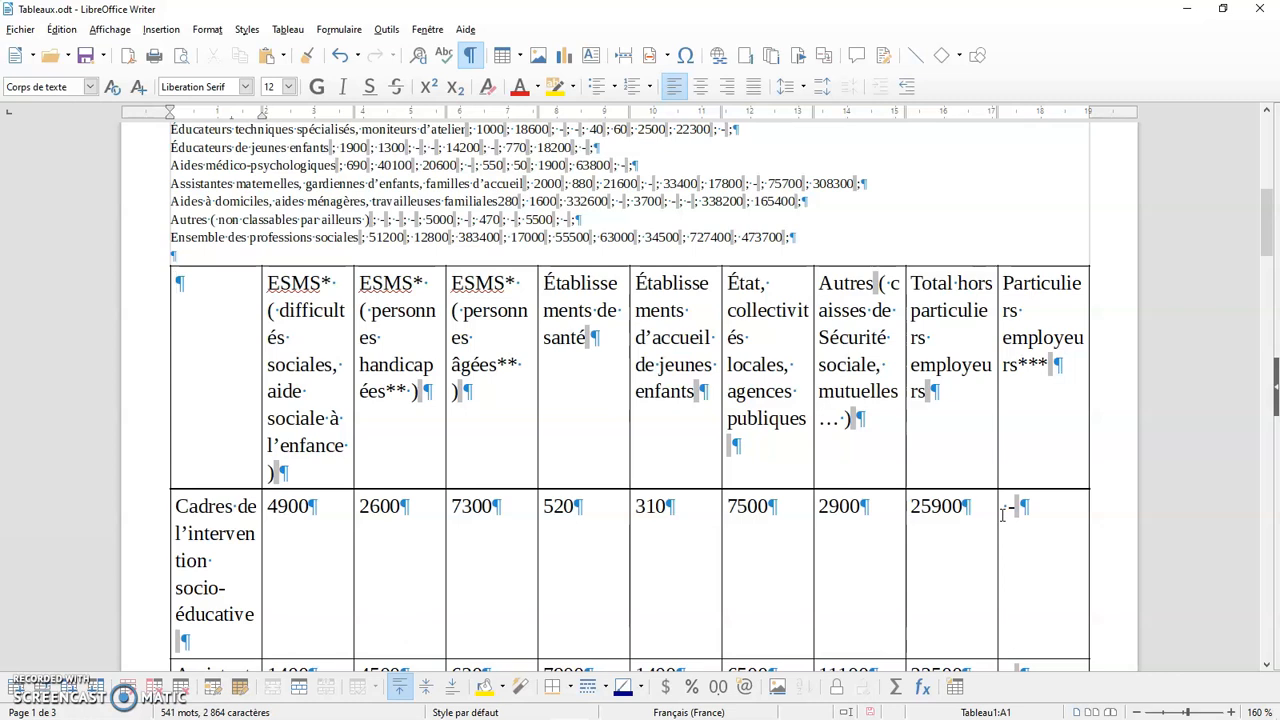
# Hide the formatting marks and look over the converted table
pyautogui.click(470, 55)
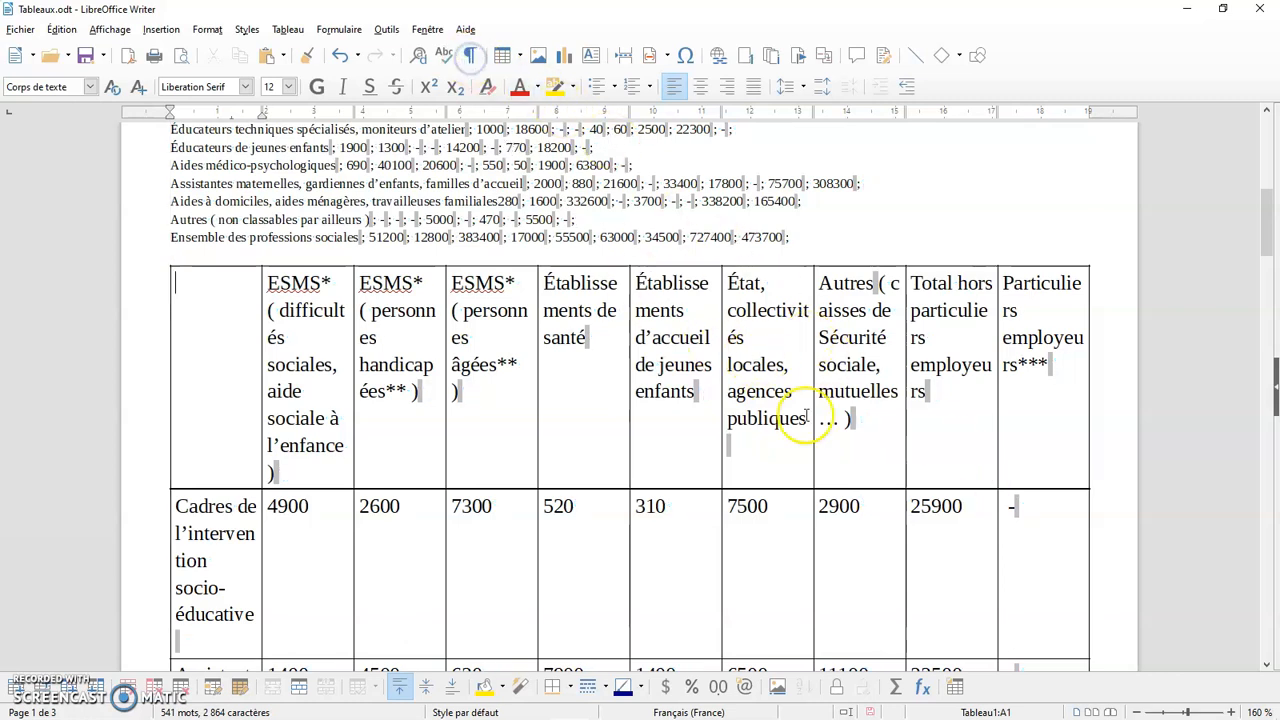
pyautogui.scroll(-7, 806, 416)
pyautogui.scroll(7, 806, 416)
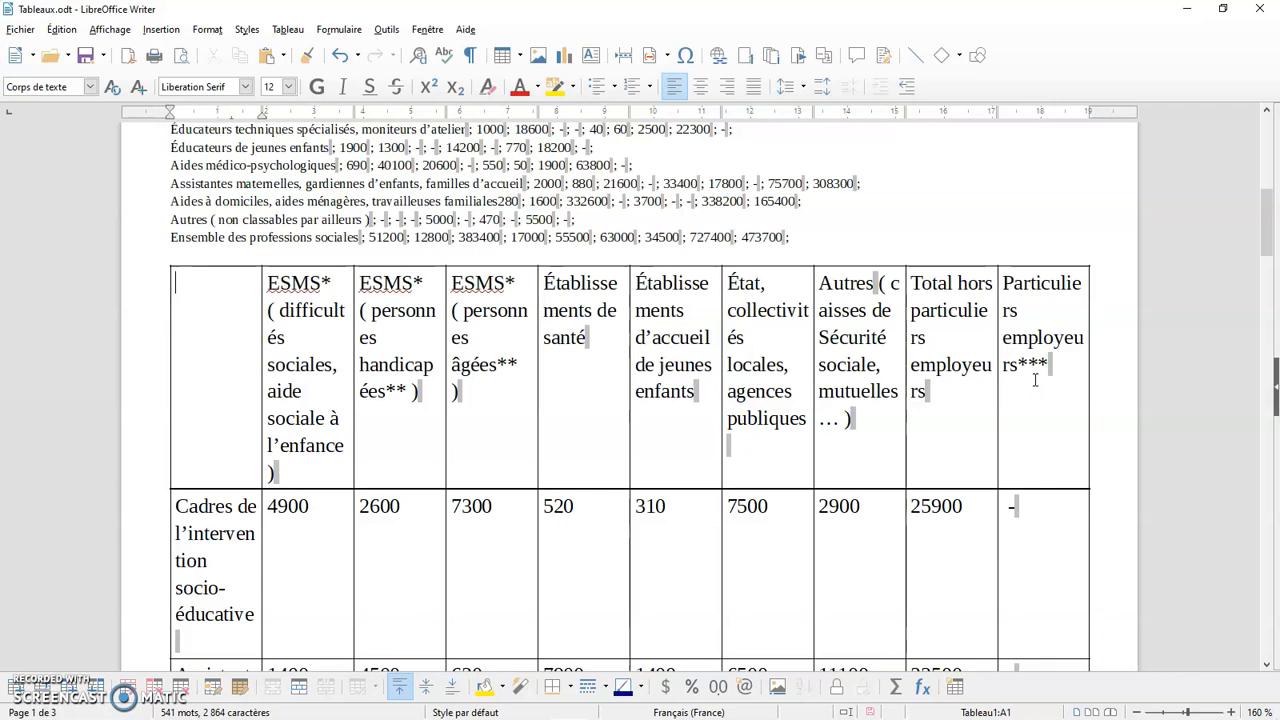
pyautogui.scroll(-1, 222, 371)
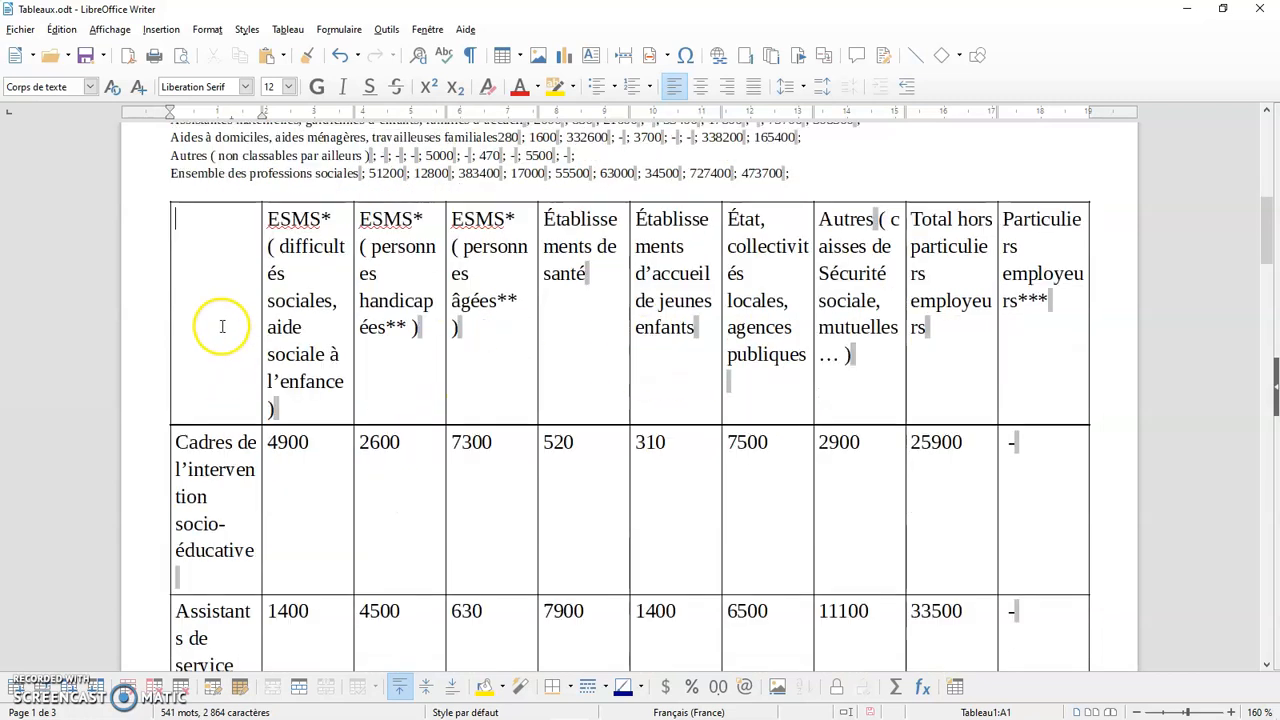
# Apply a very light gray highlight to the text of the table's header row
pyautogui.moveTo(222, 325); pyautogui.dragTo(1012, 326)
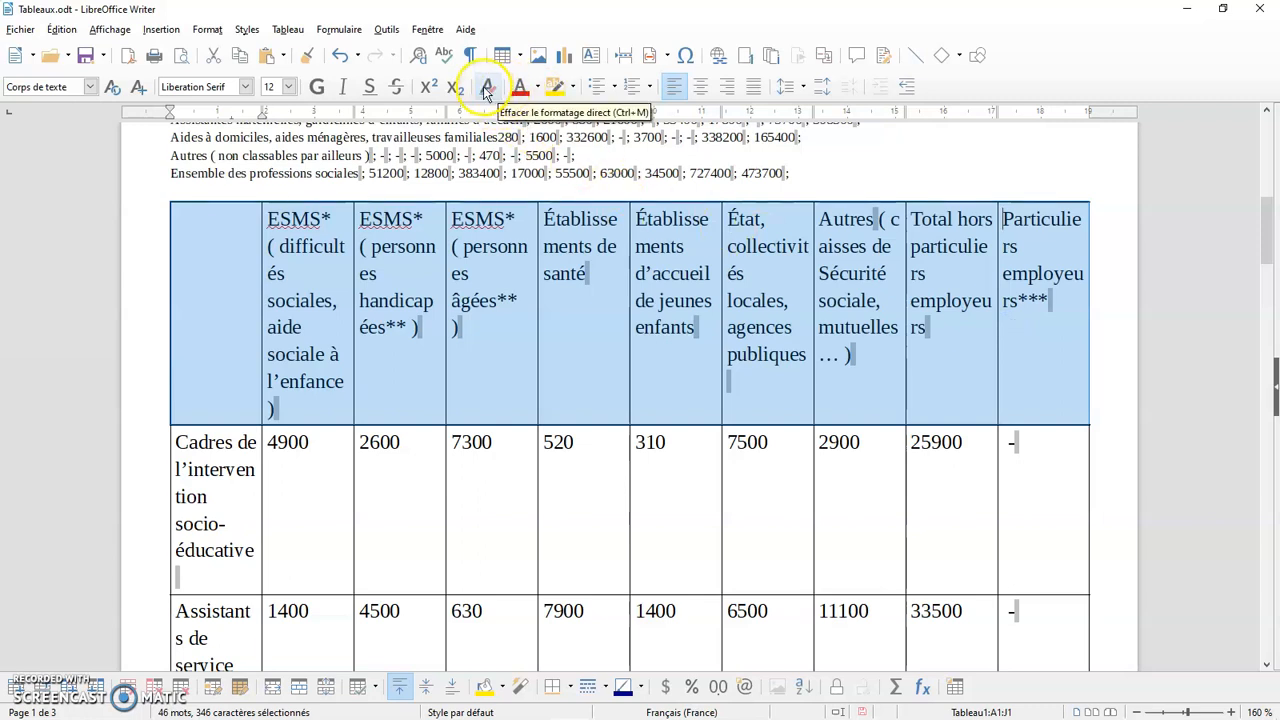
pyautogui.click(573, 90)
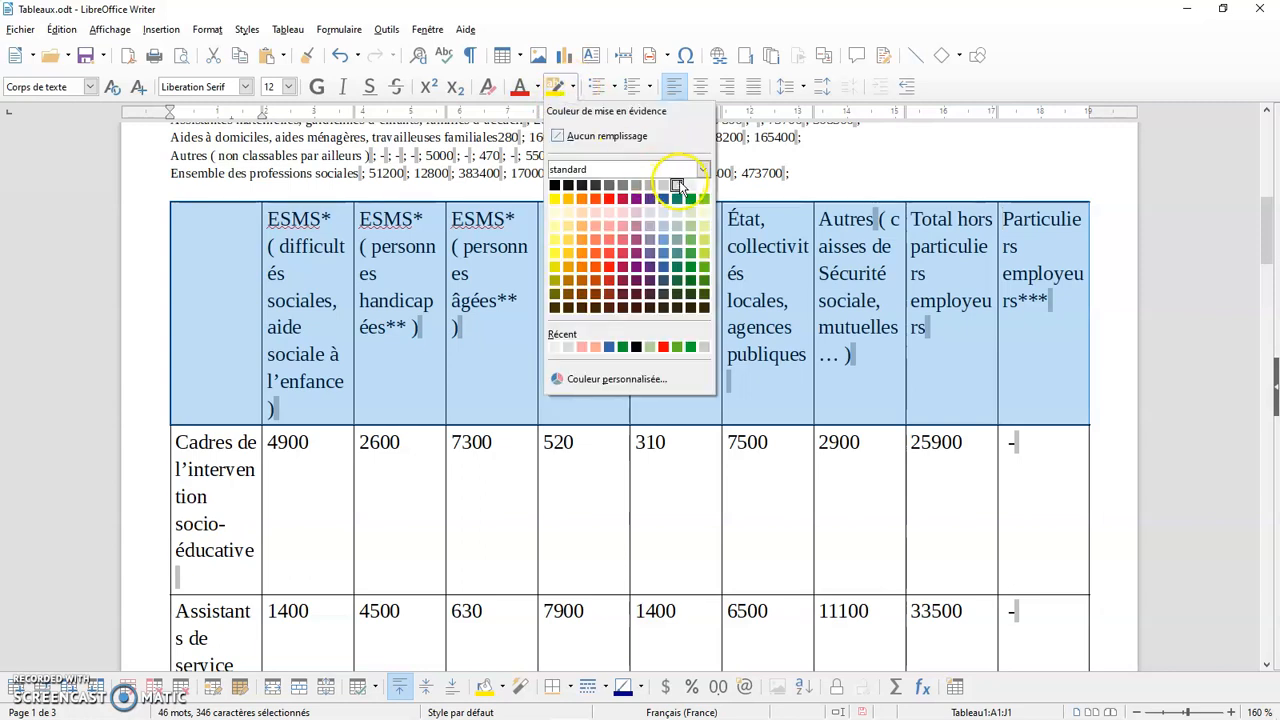
pyautogui.click(689, 187)
pyautogui.click(889, 511)
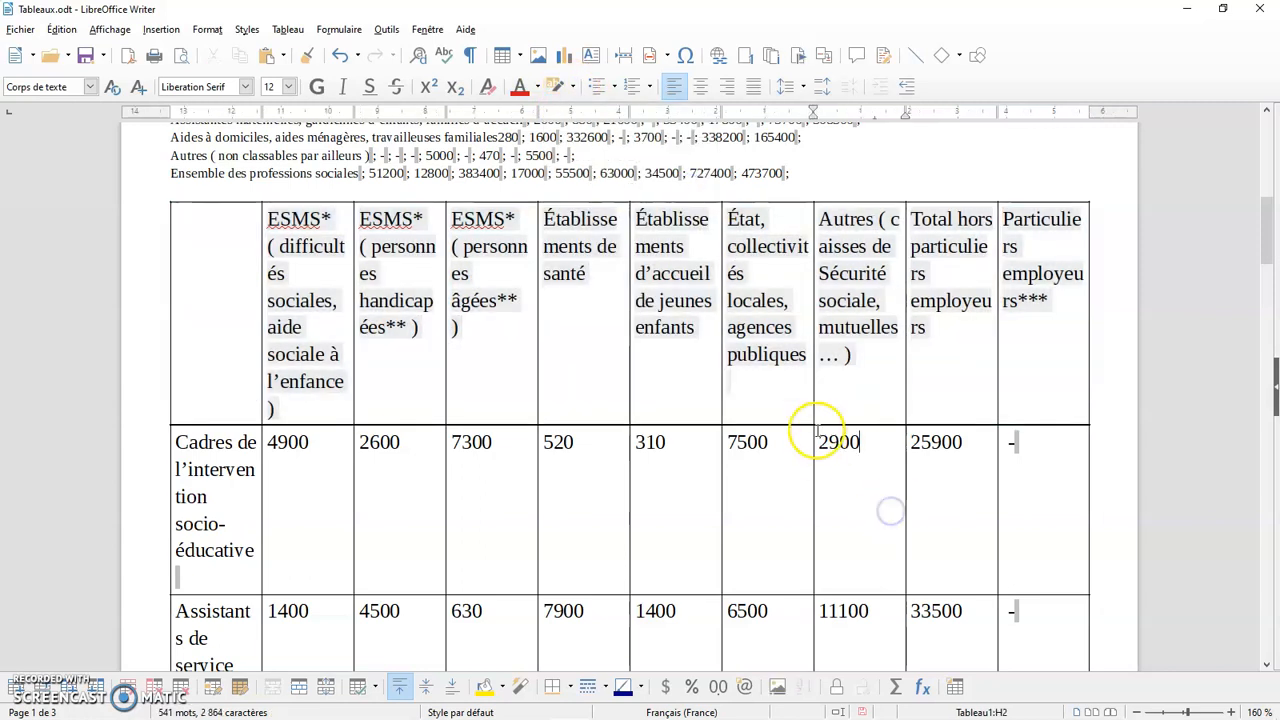
# Clear the direct formatting from the header row to remove its highlight
pyautogui.moveTo(1022, 403); pyautogui.dragTo(208, 327)
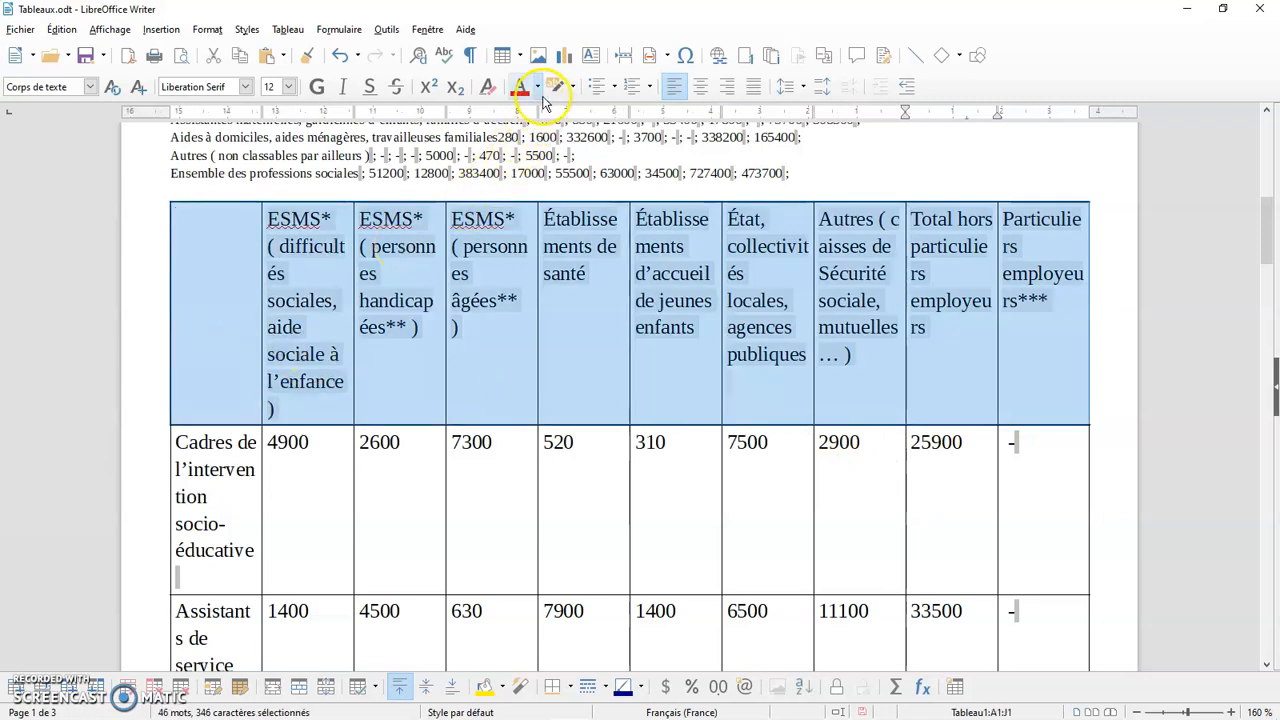
pyautogui.click(489, 88)
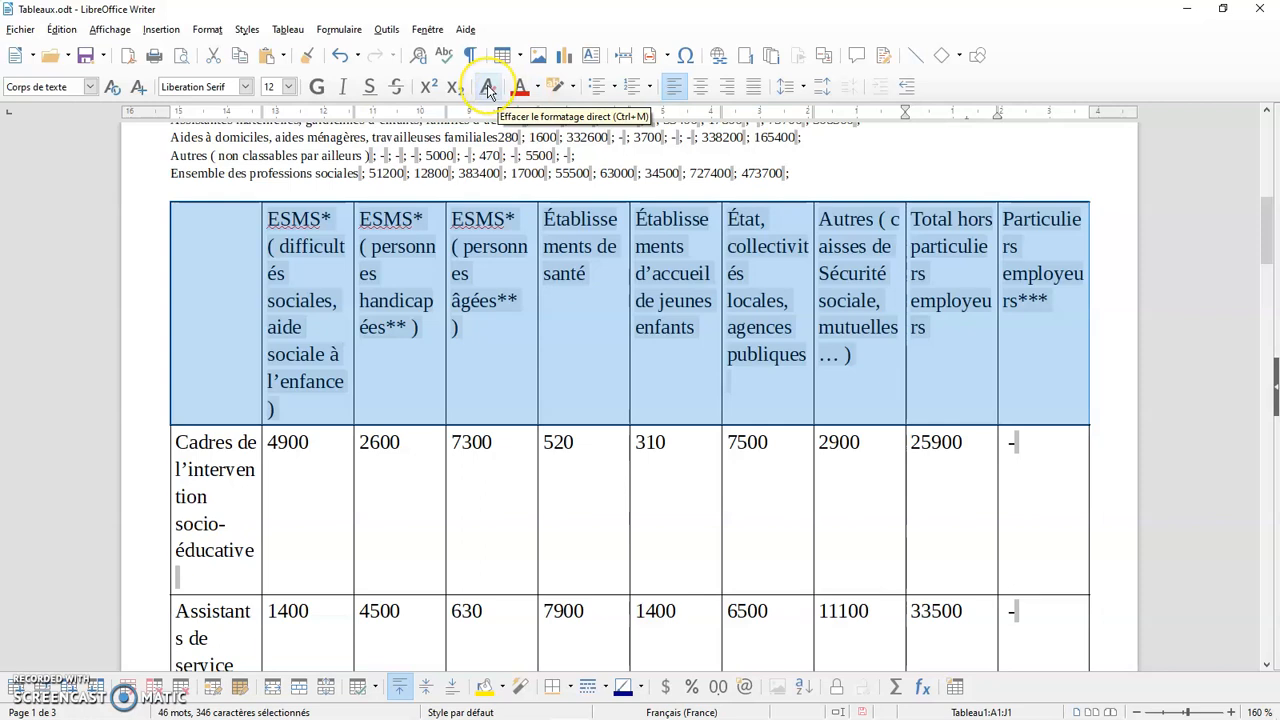
pyautogui.click(551, 271)
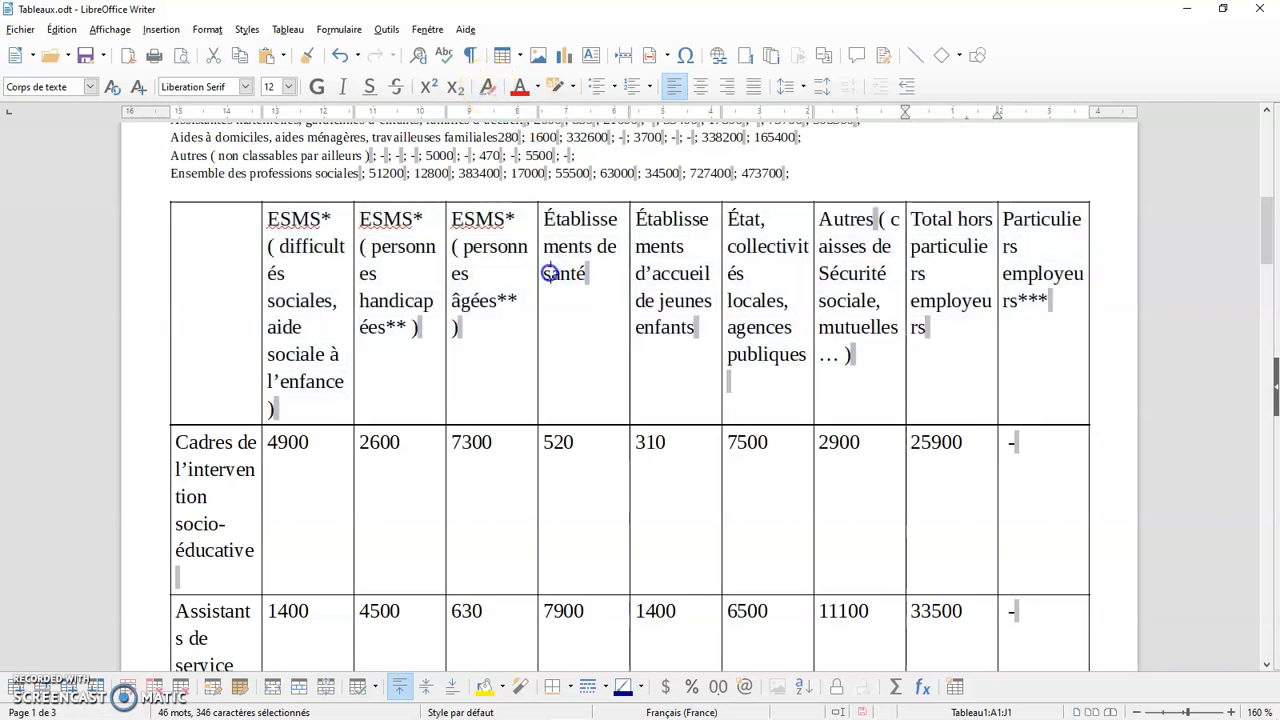
# Centre the text of the table's header row horizontally and make it bold
pyautogui.moveTo(214, 294); pyautogui.dragTo(1004, 308)
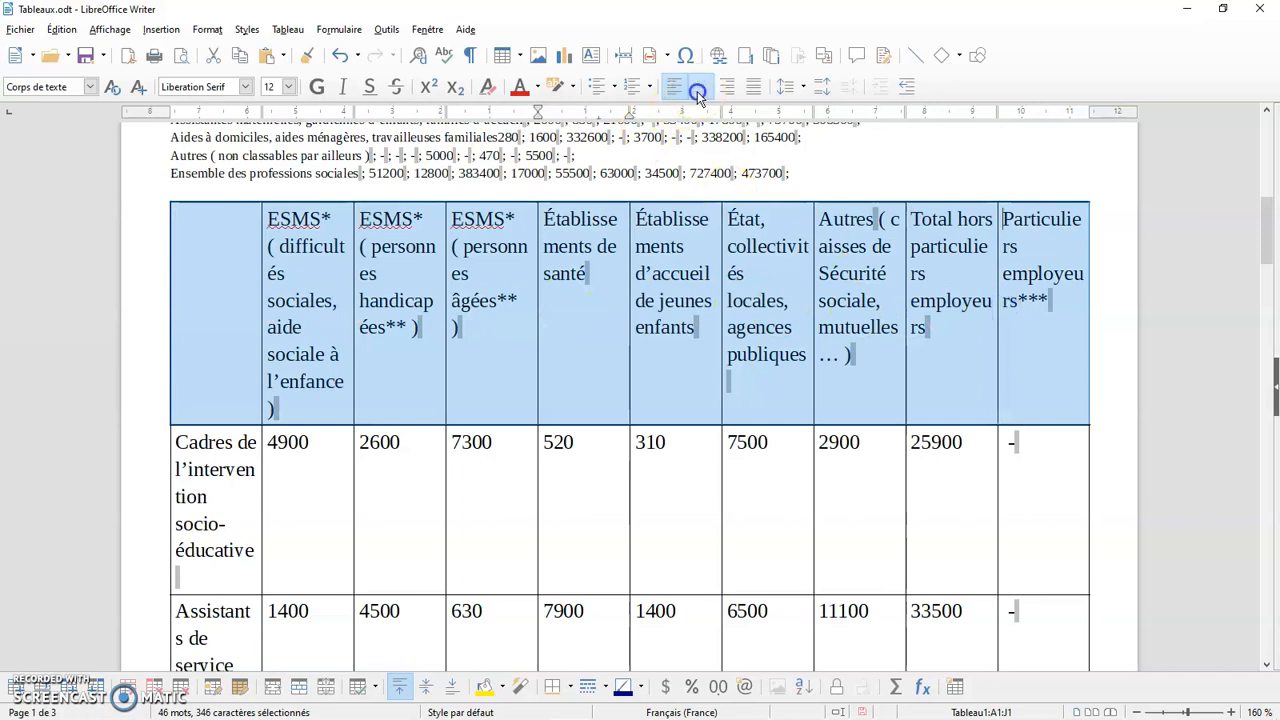
pyautogui.click(700, 86)
pyautogui.click(842, 326)
pyautogui.moveTo(239, 309); pyautogui.dragTo(1055, 325)
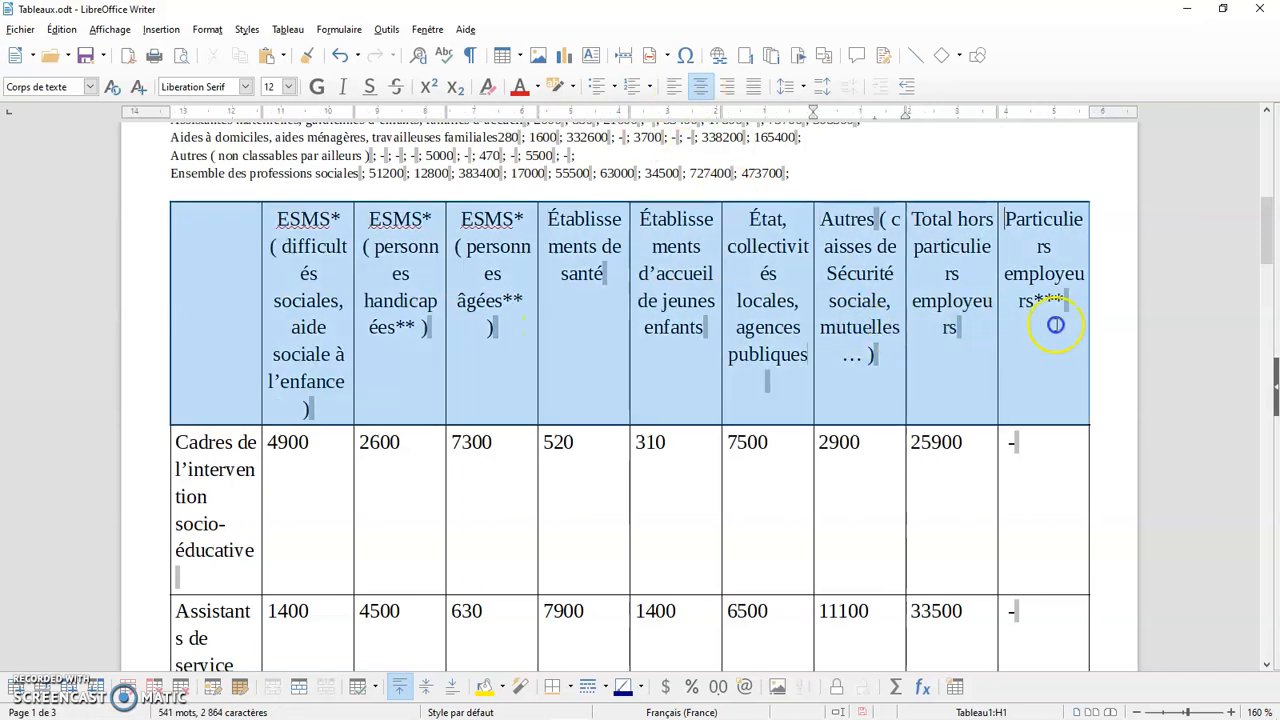
pyautogui.click(316, 86)
pyautogui.click(610, 372)
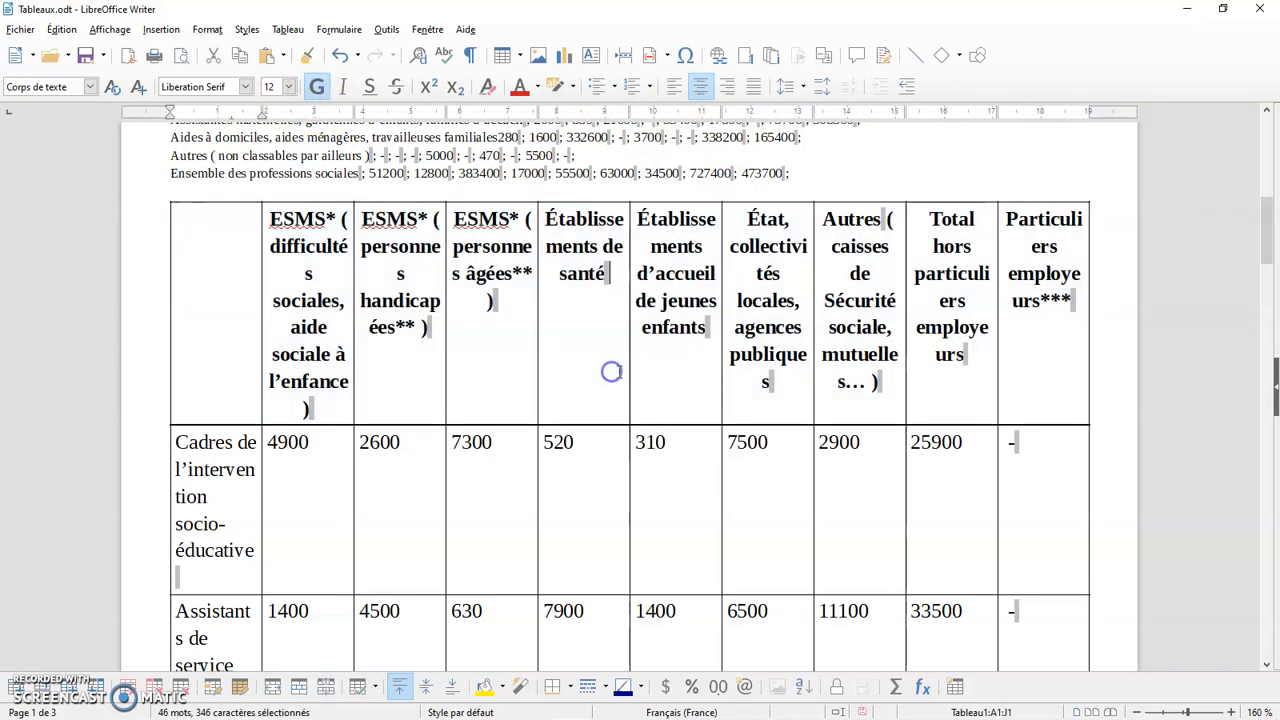
# Select the entire table and set its font size to 8
pyautogui.click(165, 196)
pyautogui.scroll(10, 168, 190)
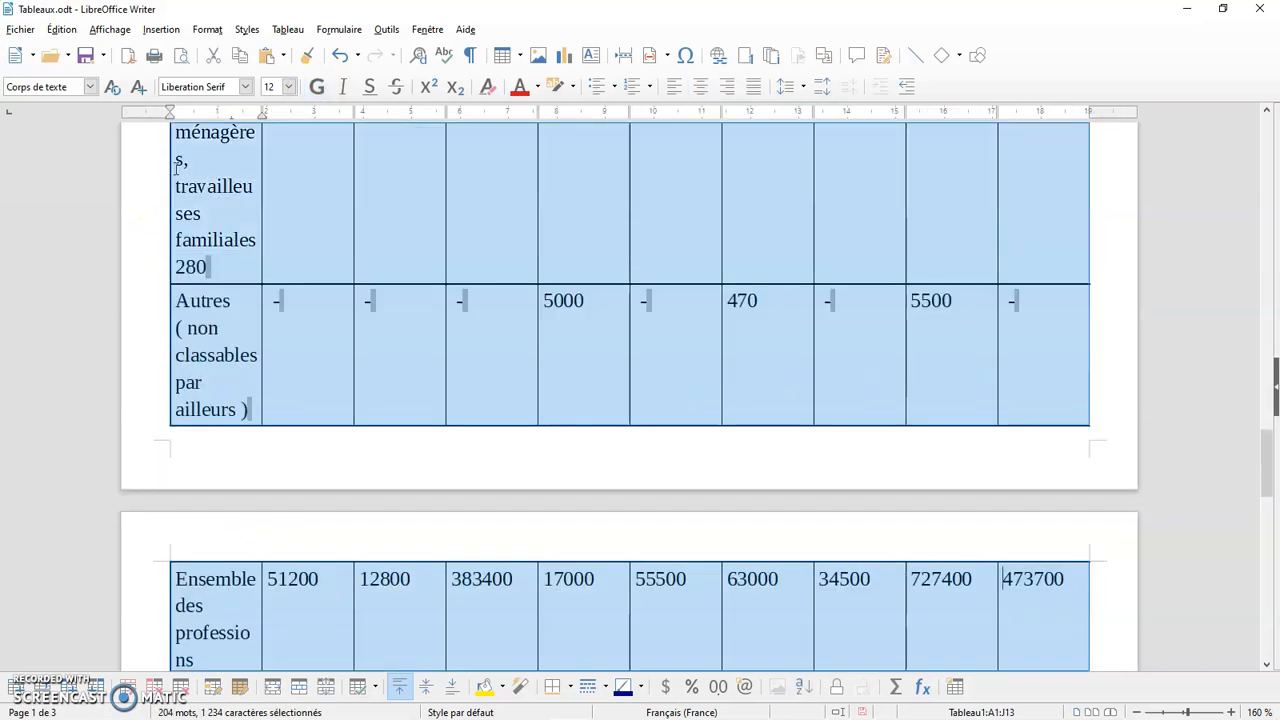
pyautogui.scroll(15, 175, 168)
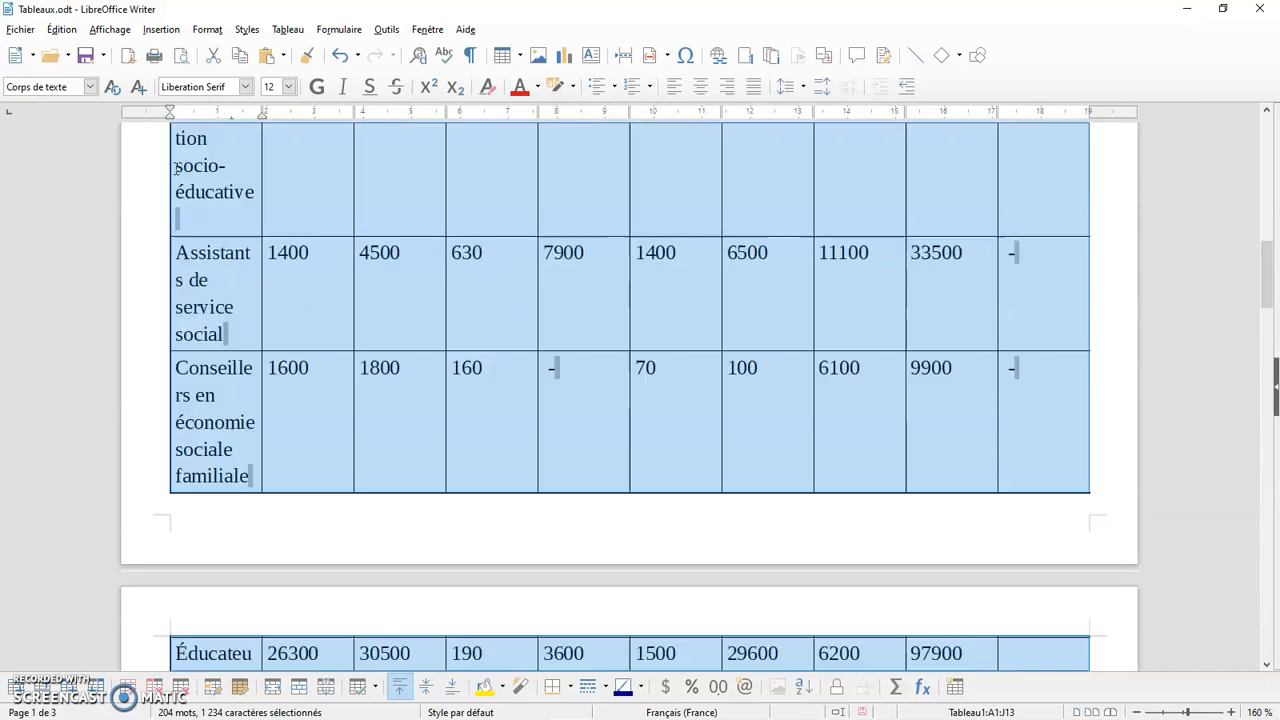
pyautogui.click(288, 87)
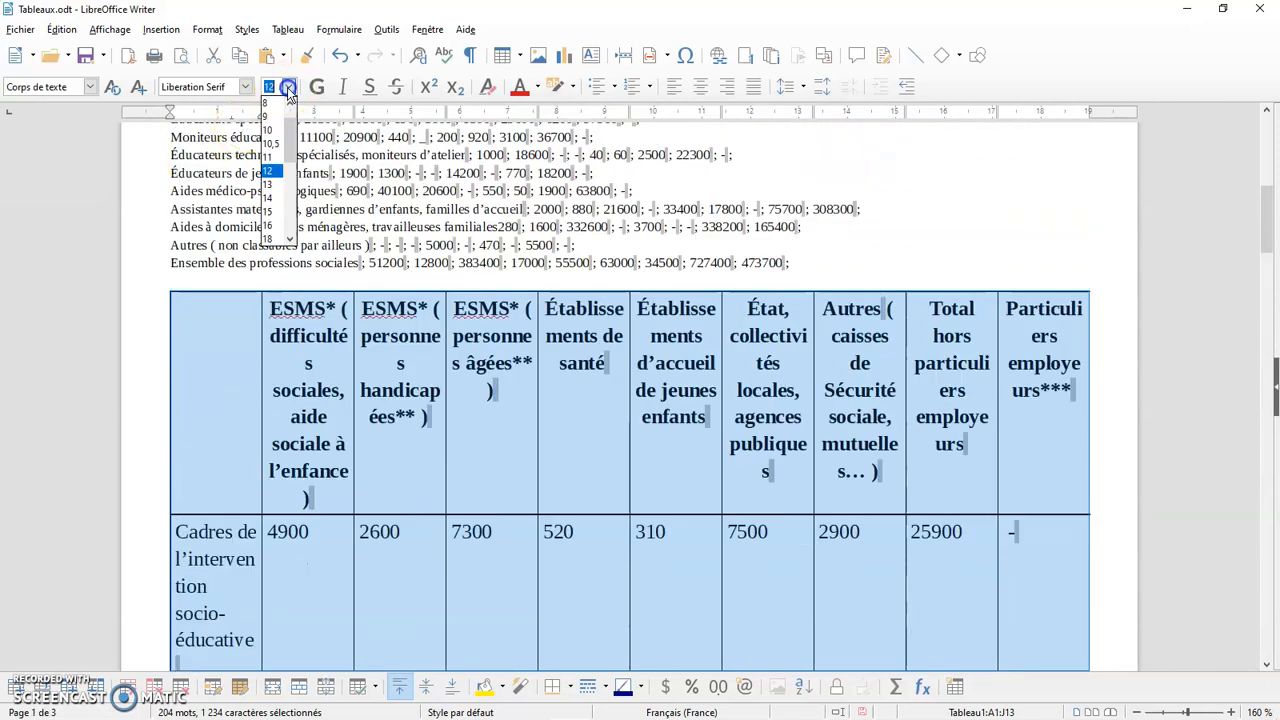
pyautogui.click(268, 106)
pyautogui.scroll(10, 505, 340)
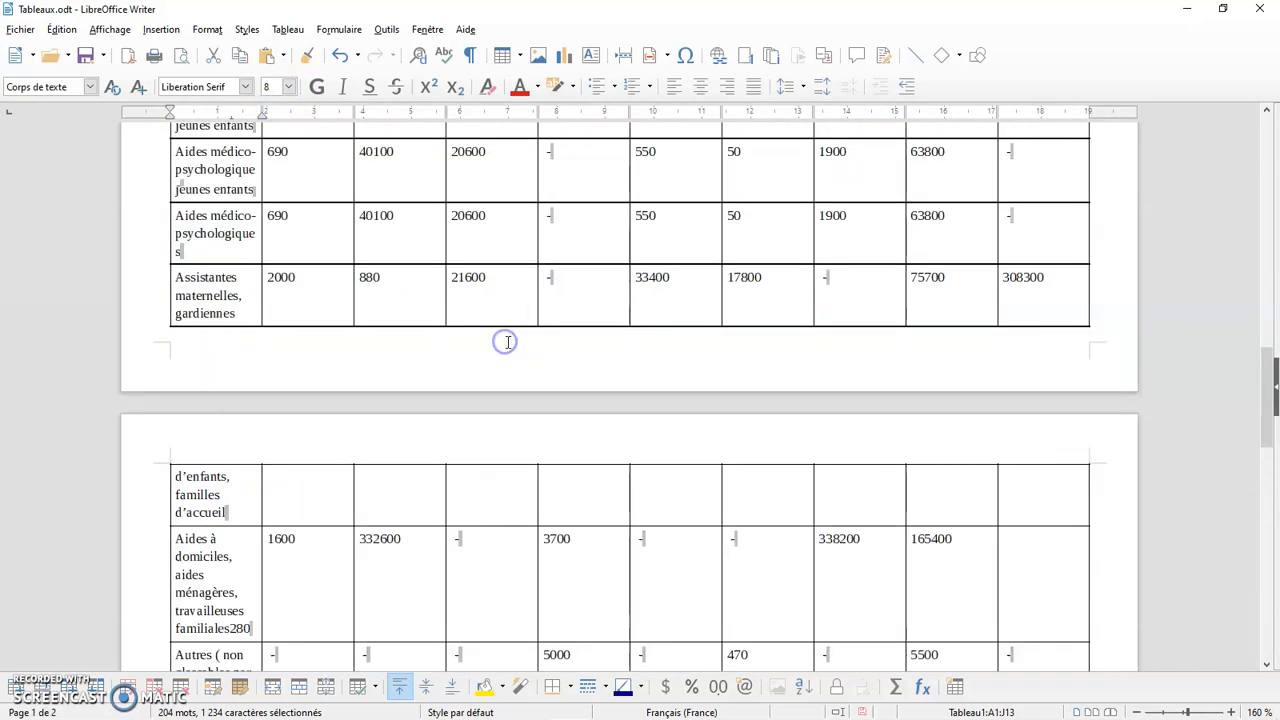
# Delete the entire formatted table below the semicolon-separated text and place the cursor there
pyautogui.scroll(3, 508, 343)
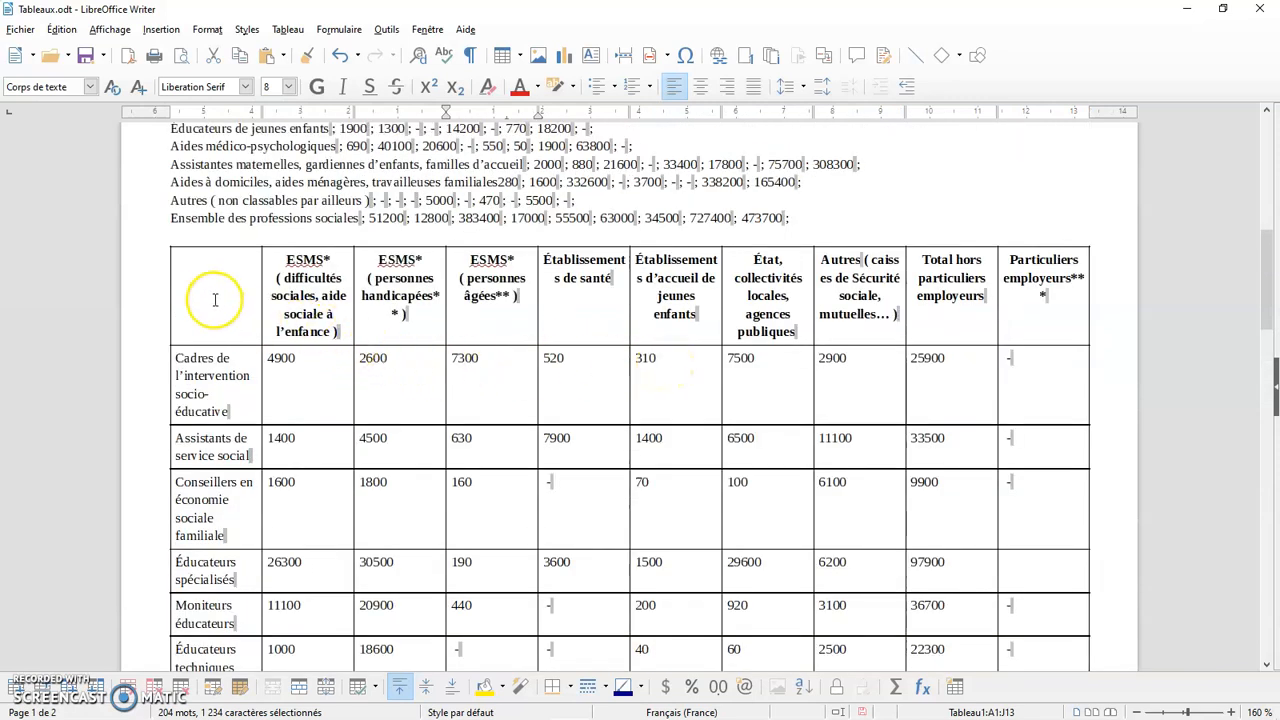
pyautogui.click(165, 241)
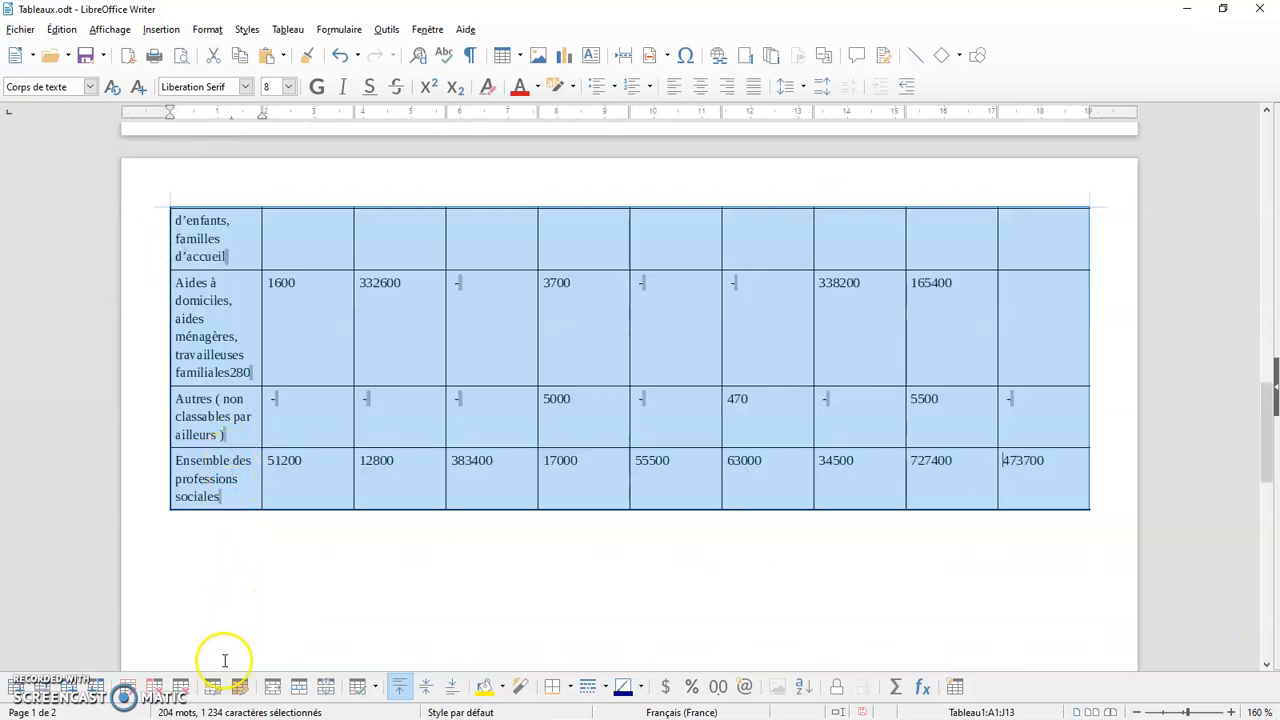
pyautogui.click(181, 688)
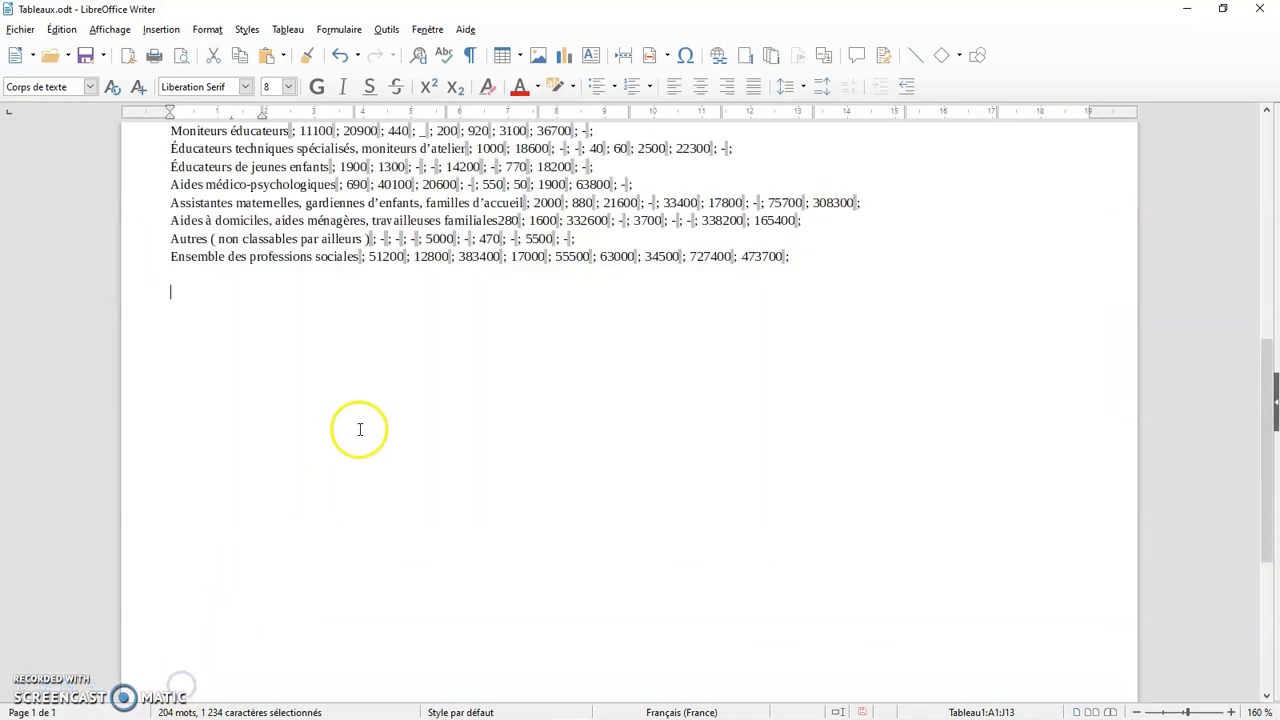
pyautogui.click(195, 358)
pyautogui.scroll(4, 196, 358)
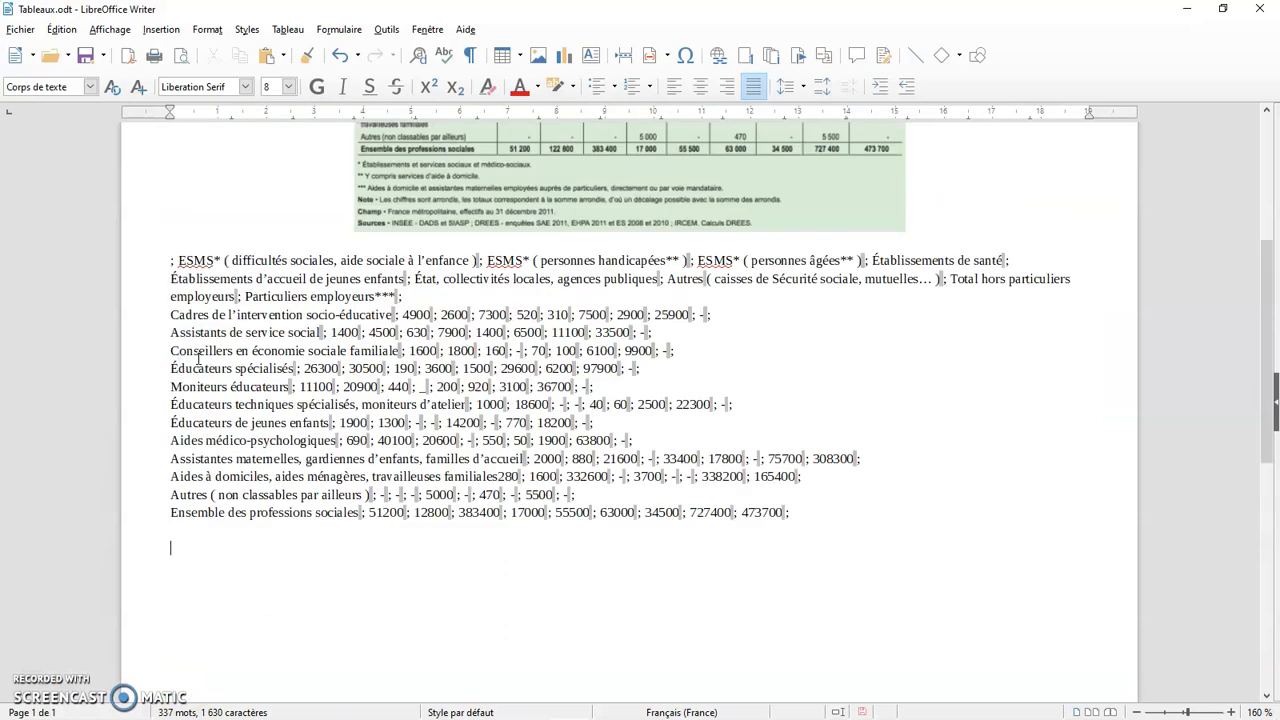
pyautogui.scroll(-1, 198, 358)
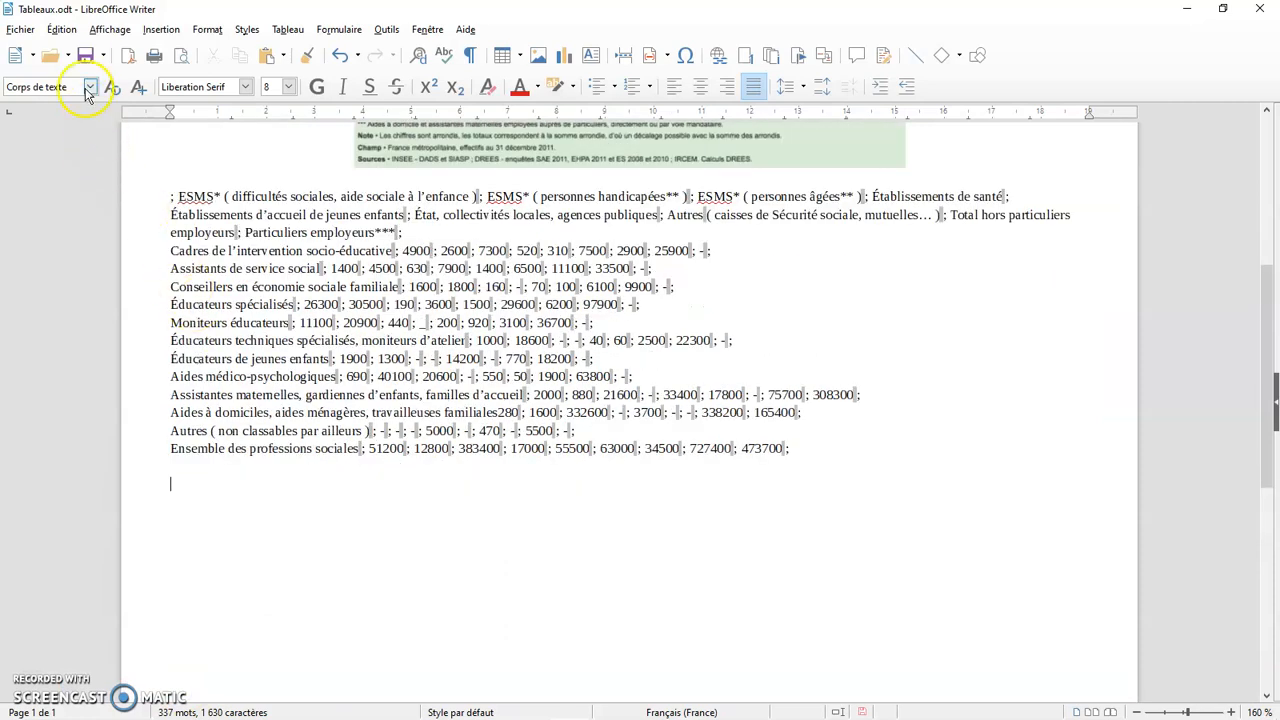
# Paste the copied Travailleurs_sociaux.ods data below the semicolon-separated text using paste special in Rich text formatting (RTF)
pyautogui.click(60, 29)
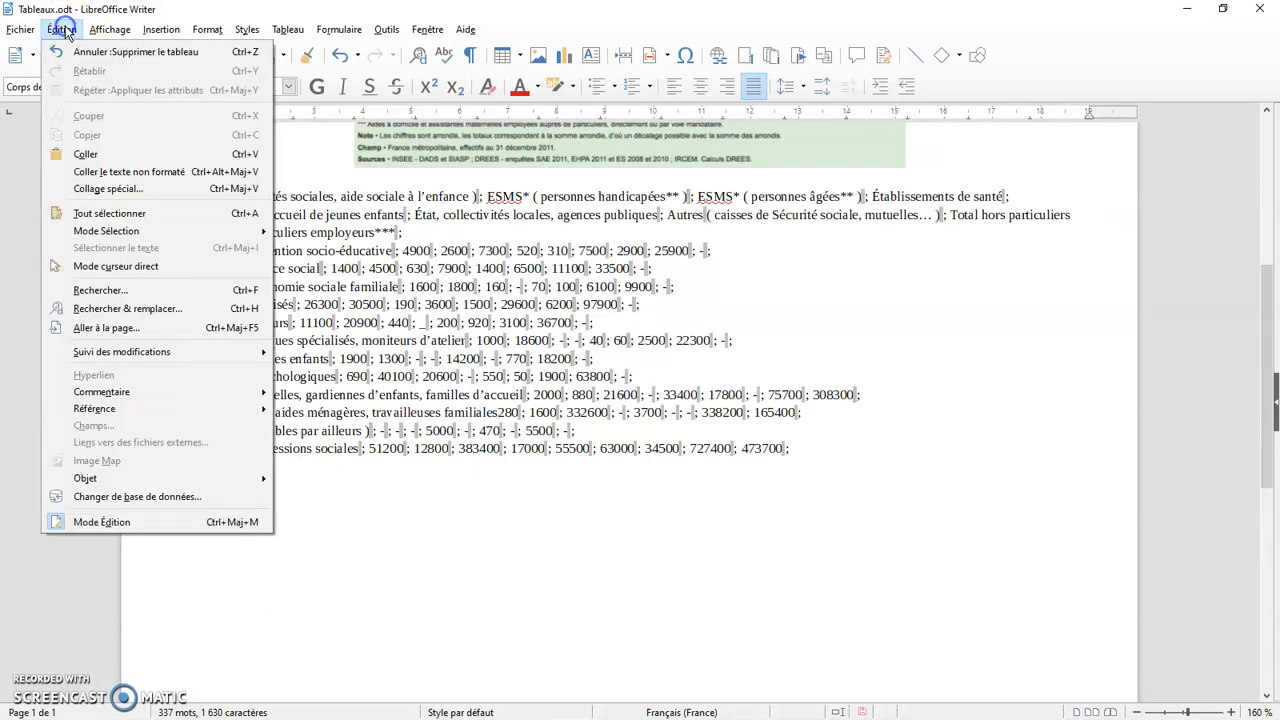
pyautogui.click(99, 193)
pyautogui.moveTo(715, 267); pyautogui.dragTo(1169, 185)
pyautogui.scroll(-1, 1030, 315)
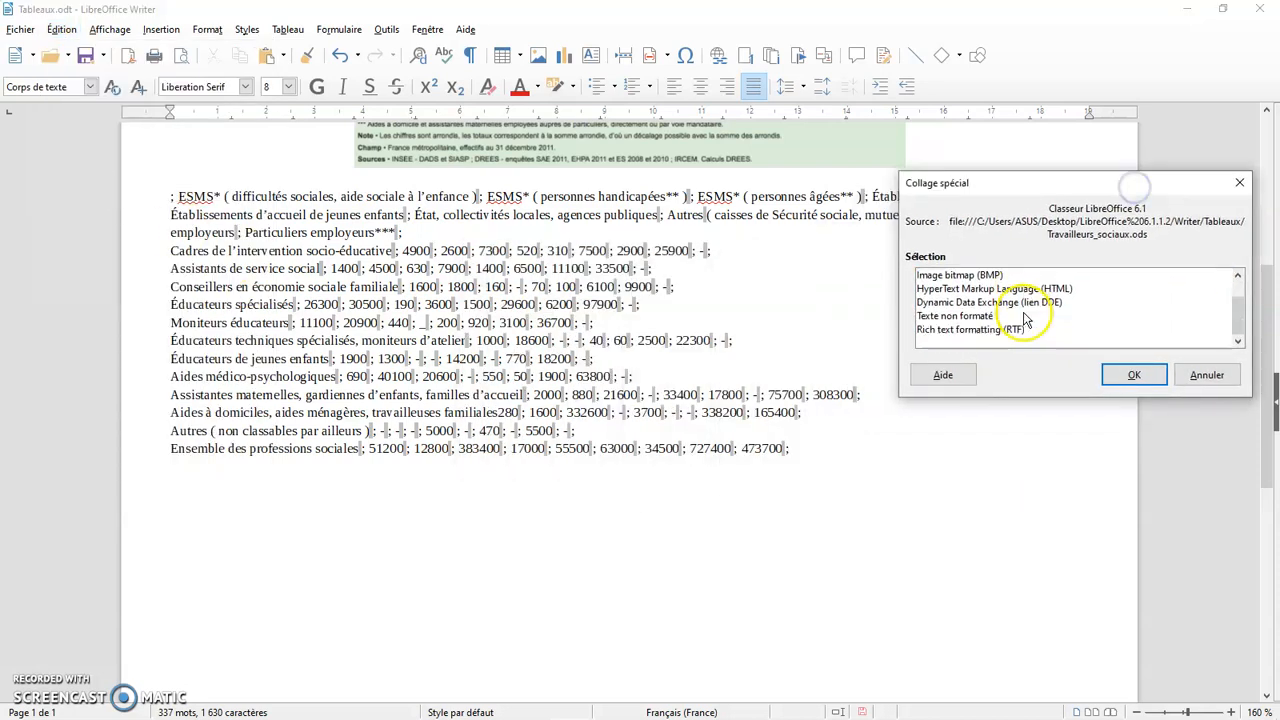
pyautogui.click(977, 333)
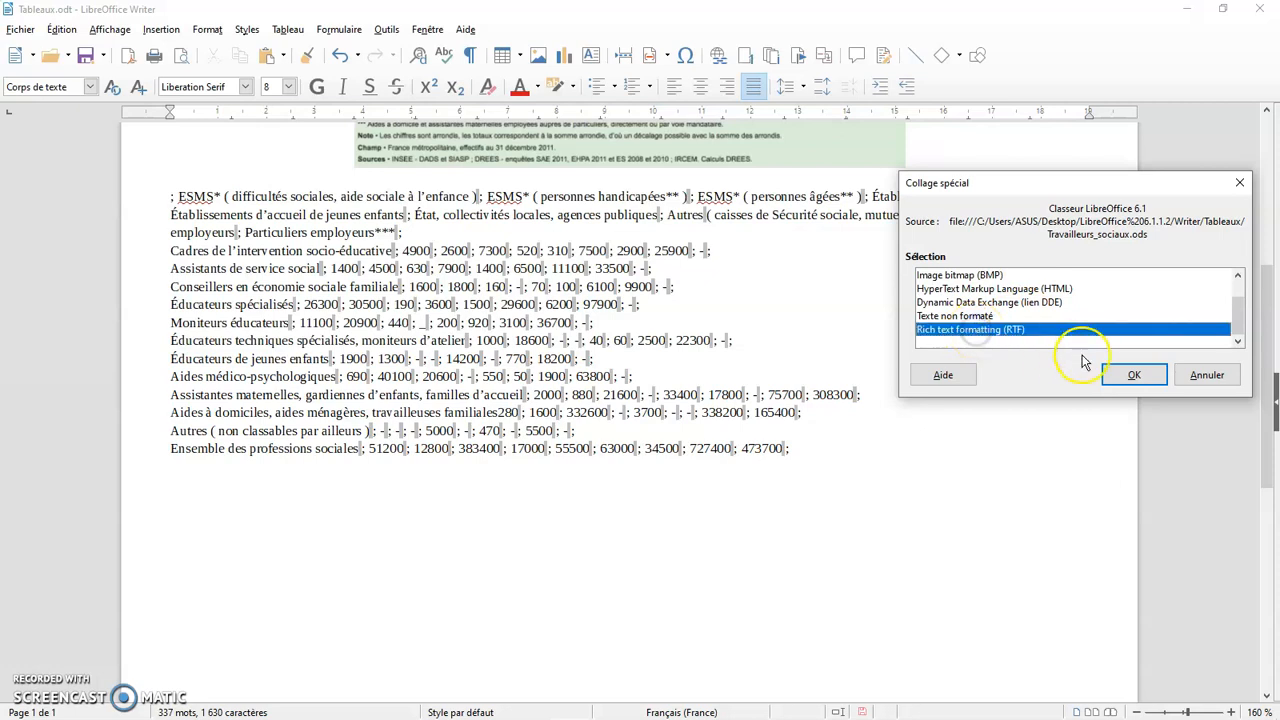
pyautogui.click(1129, 375)
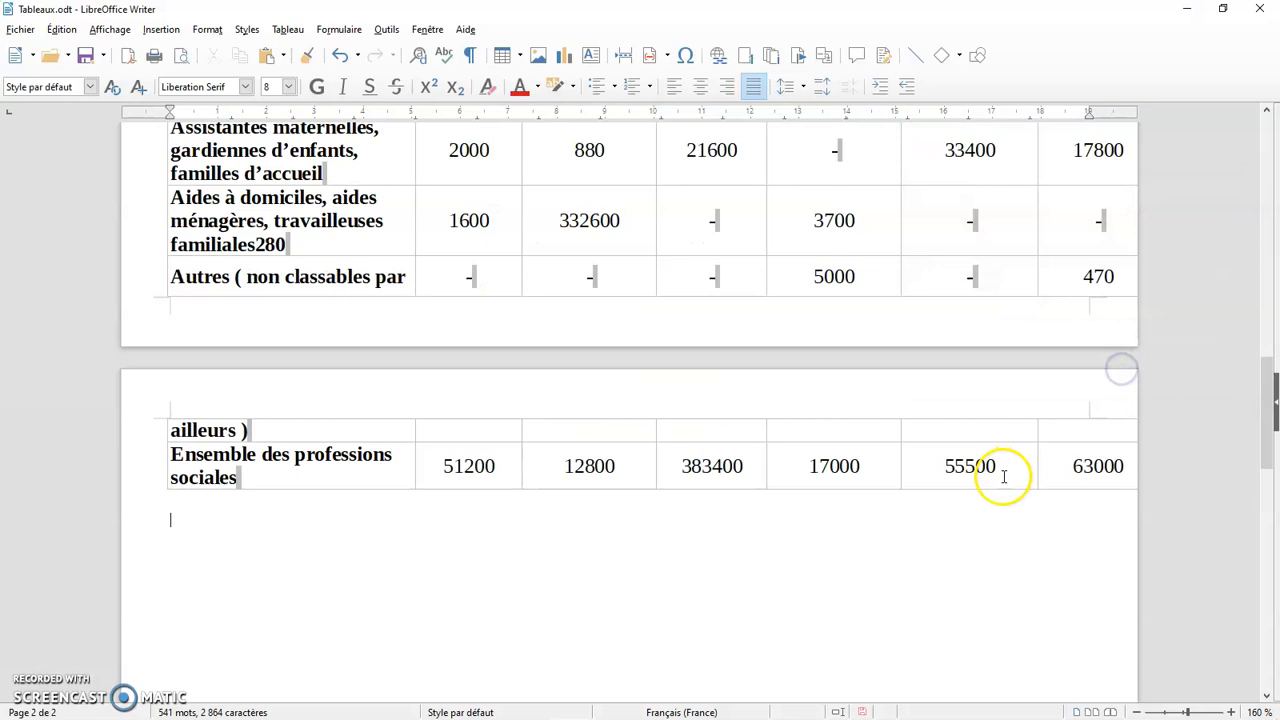
# Select the entire pasted table and set its font size to 6
pyautogui.scroll(10, 1004, 476)
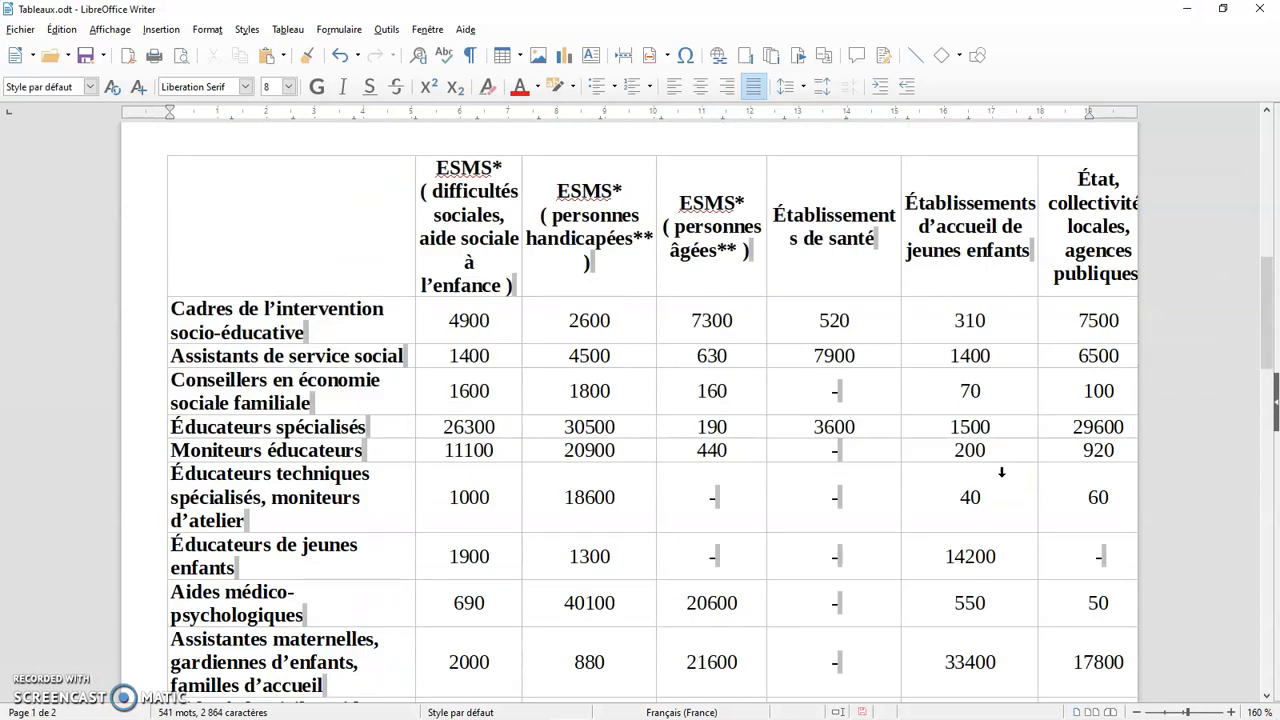
pyautogui.scroll(1, 945, 346)
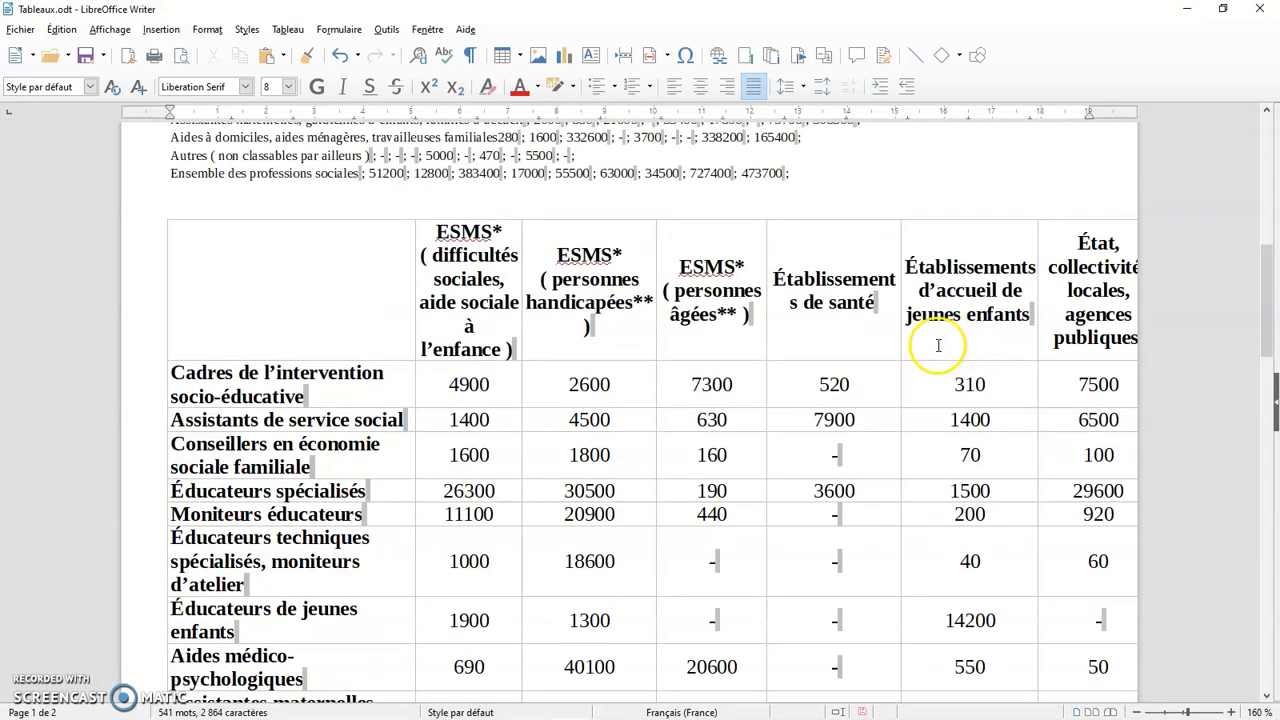
pyautogui.click(161, 212)
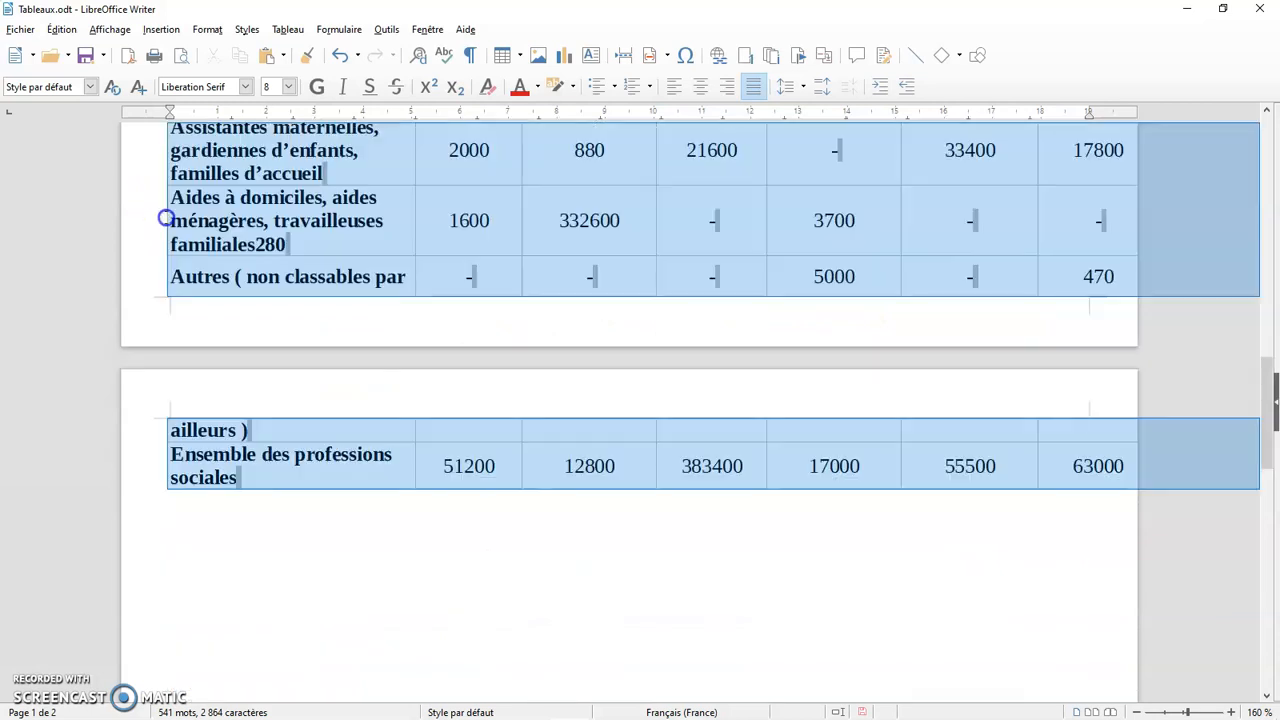
pyautogui.click(289, 86)
pyautogui.scroll(1, 286, 105)
pyautogui.click(274, 106)
pyautogui.click(803, 288)
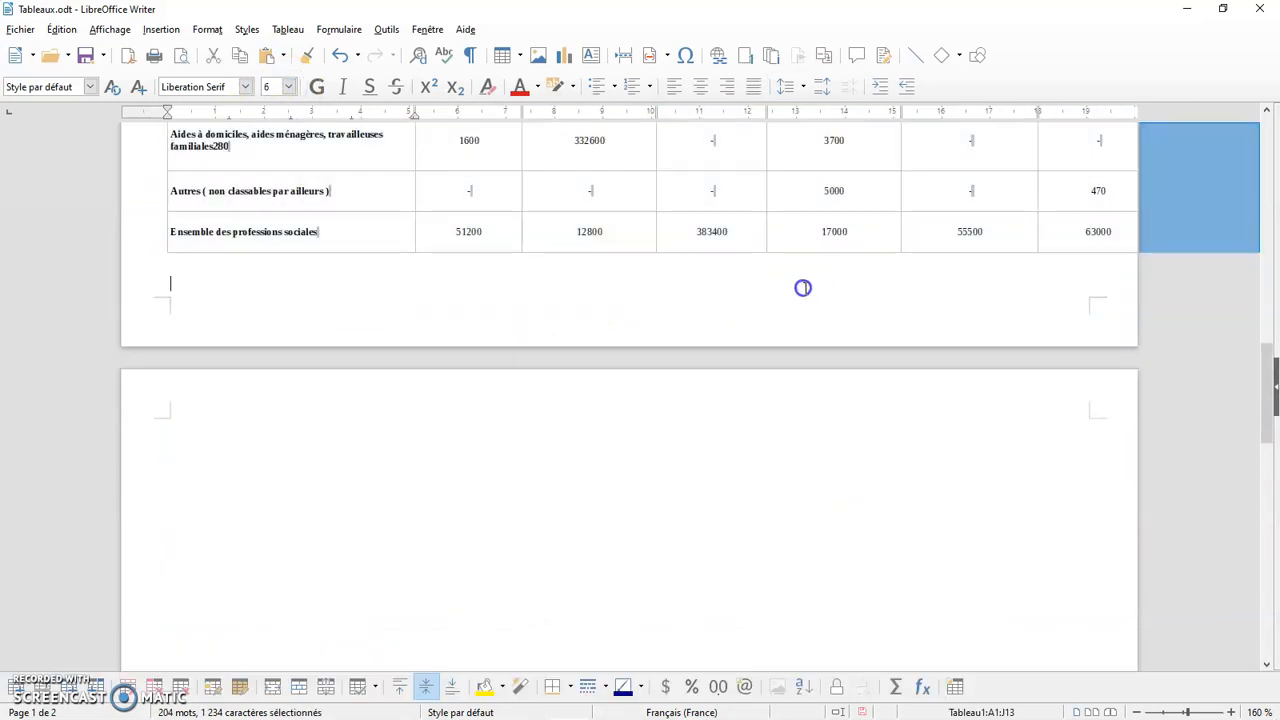
# Narrow the table's first column to about 3 cm and resize the second column to about 2.4 cm
pyautogui.scroll(6, 805, 289)
pyautogui.scroll(5, 811, 291)
pyautogui.click(1084, 356)
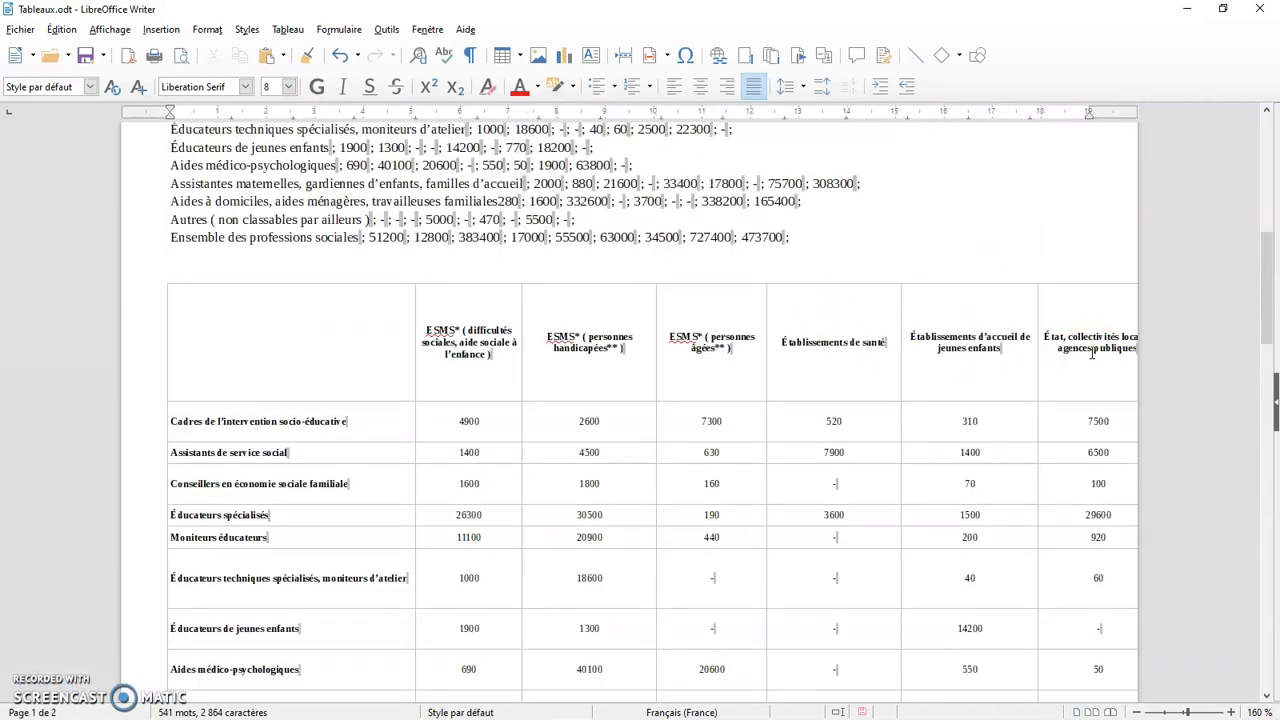
pyautogui.moveTo(405, 360); pyautogui.dragTo(312, 370)
pyautogui.moveTo(520, 374); pyautogui.dragTo(429, 372)
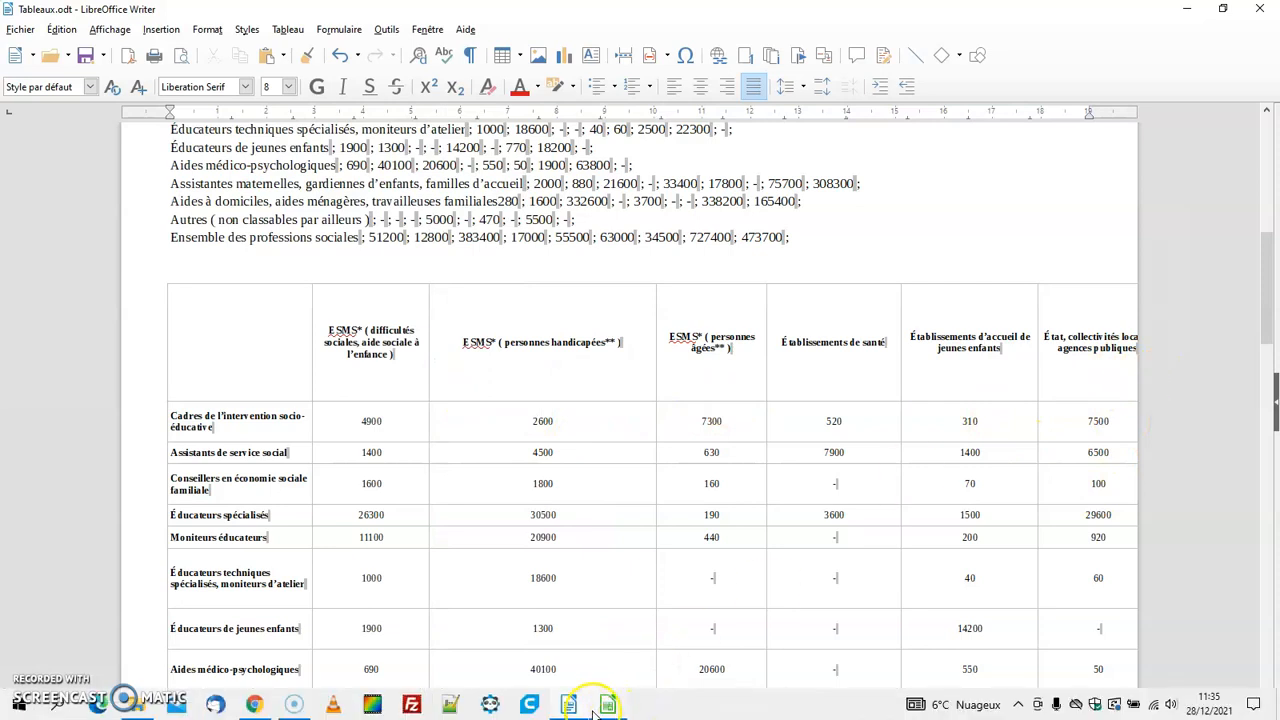
# Switch to Calc to view the source table in Travailleurs_sociaux.ods, and return to the Writer document
pyautogui.click(602, 707)
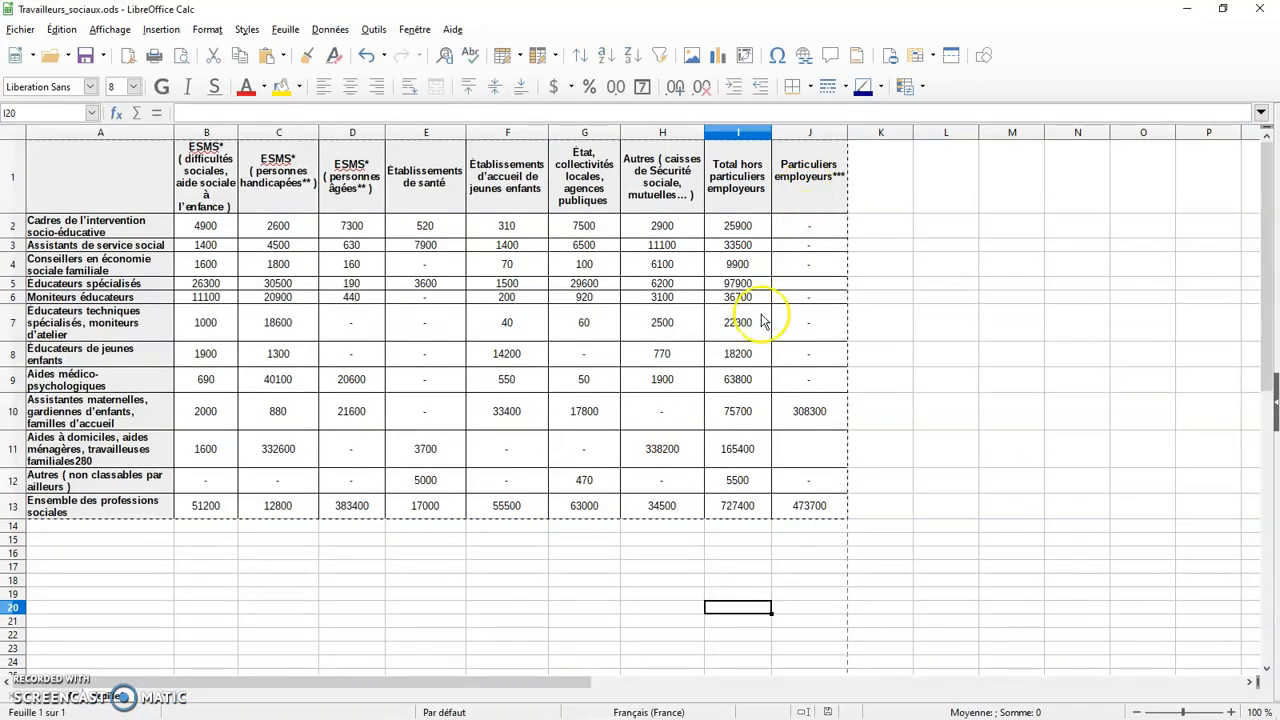
pyautogui.click(573, 706)
pyautogui.scroll(5, 970, 464)
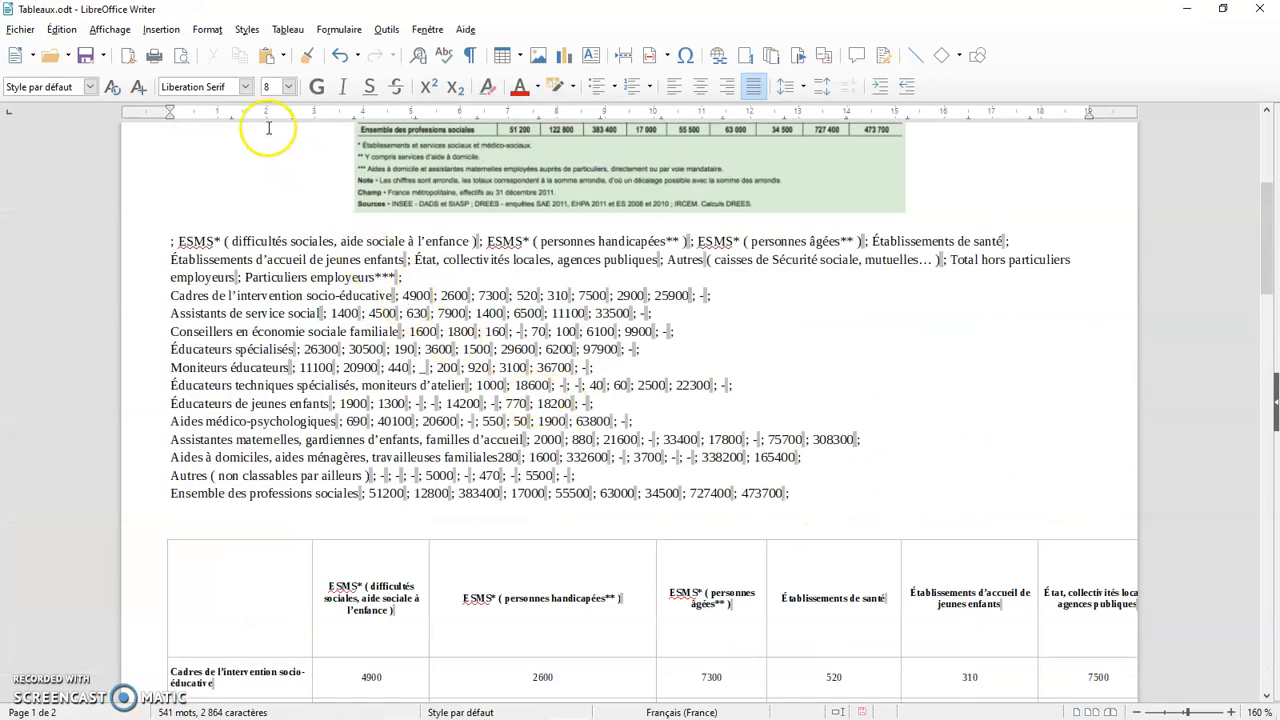
# Set the page orientation to landscape (Paysage) and check how the wide table fits on the page
pyautogui.click(208, 29)
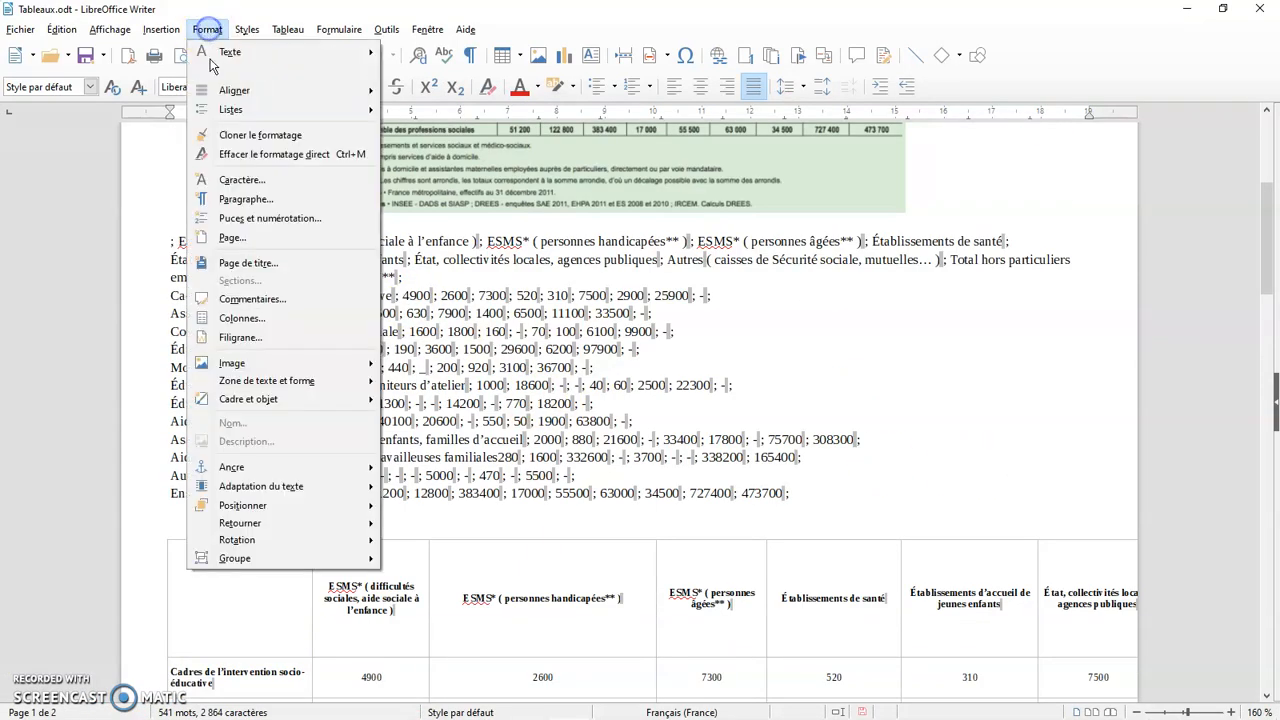
pyautogui.click(229, 237)
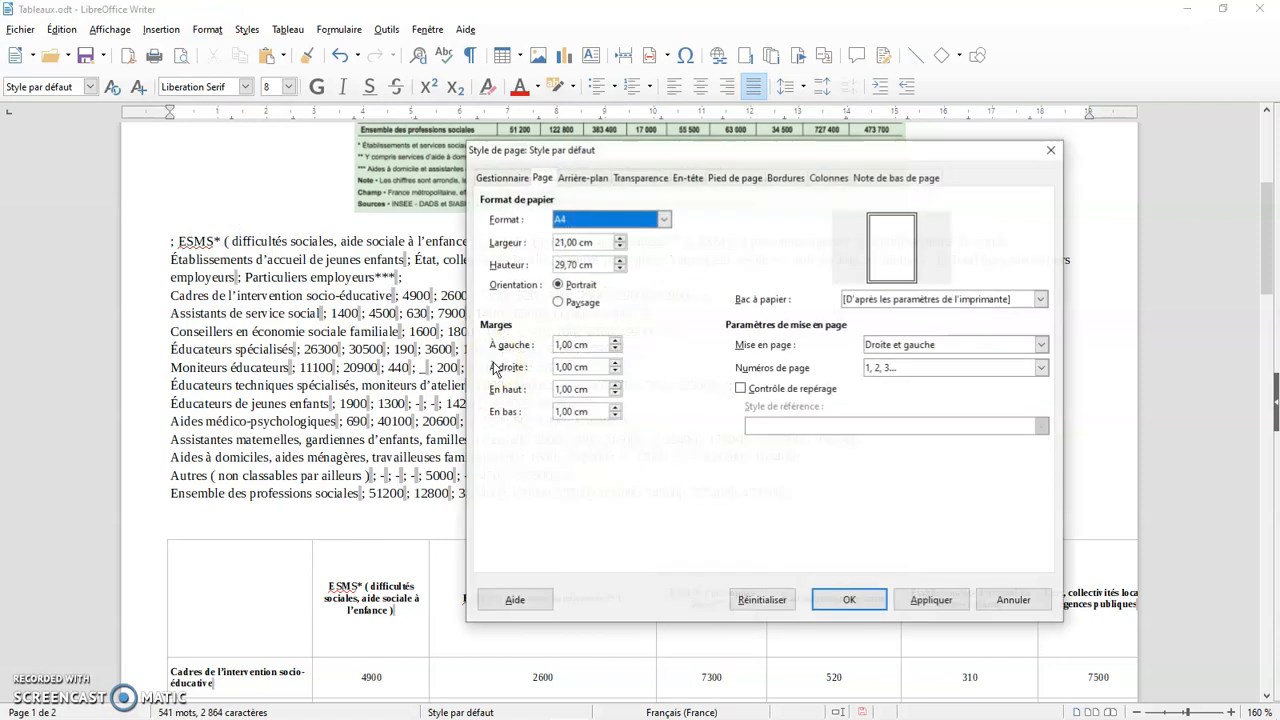
pyautogui.click(560, 302)
pyautogui.click(855, 599)
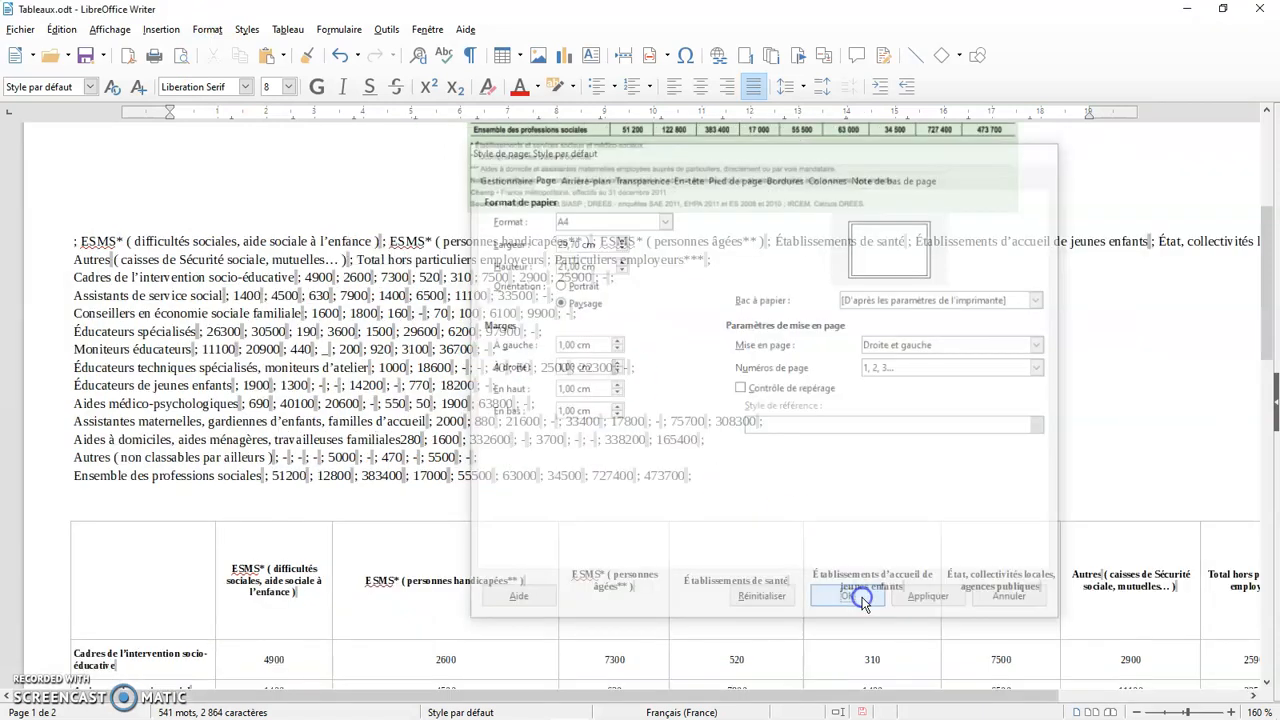
pyautogui.scroll(10, 845, 603)
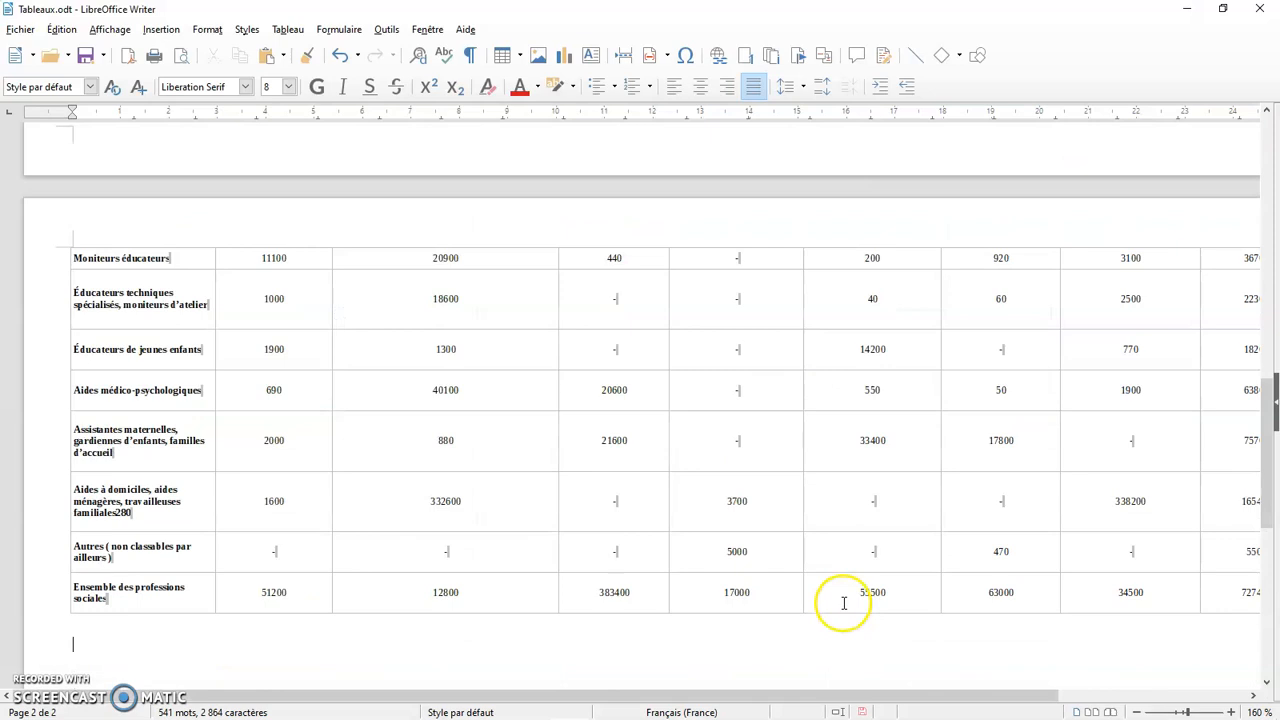
pyautogui.scroll(2, 850, 563)
pyautogui.moveTo(811, 688); pyautogui.dragTo(766, 688)
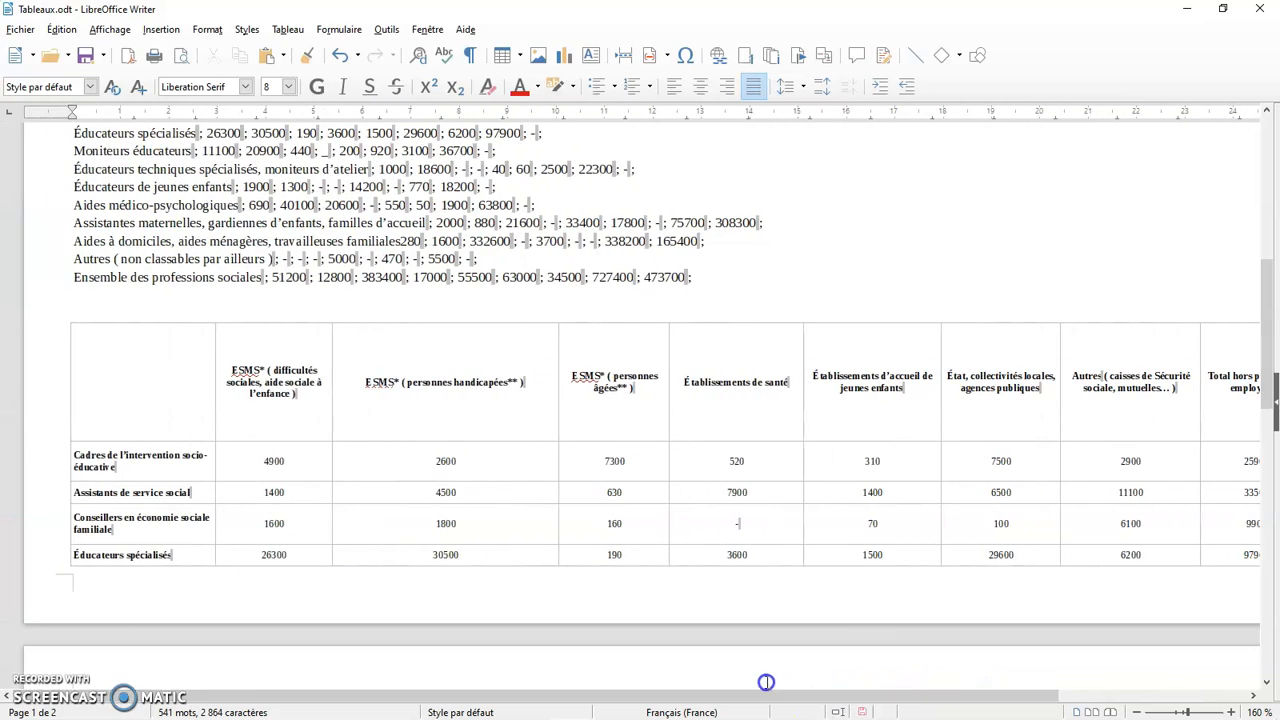
# Set the page orientation back to portrait
pyautogui.click(208, 30)
pyautogui.click(259, 245)
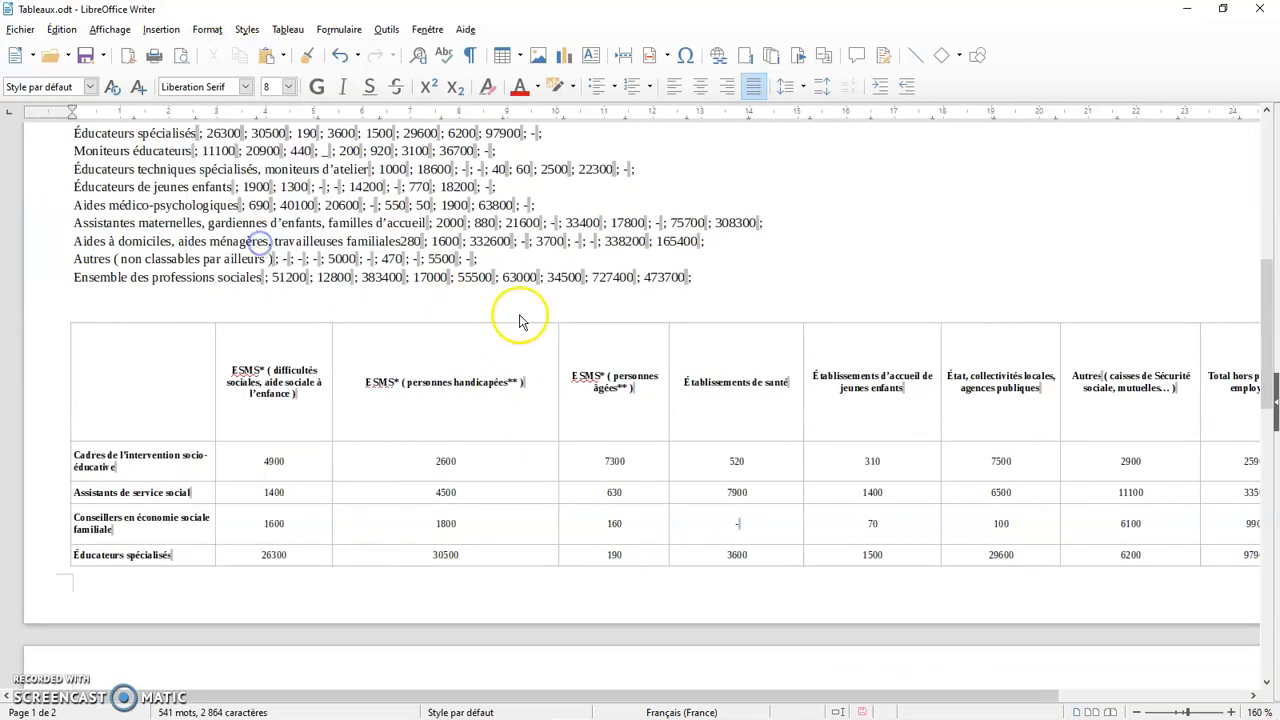
pyautogui.click(577, 290)
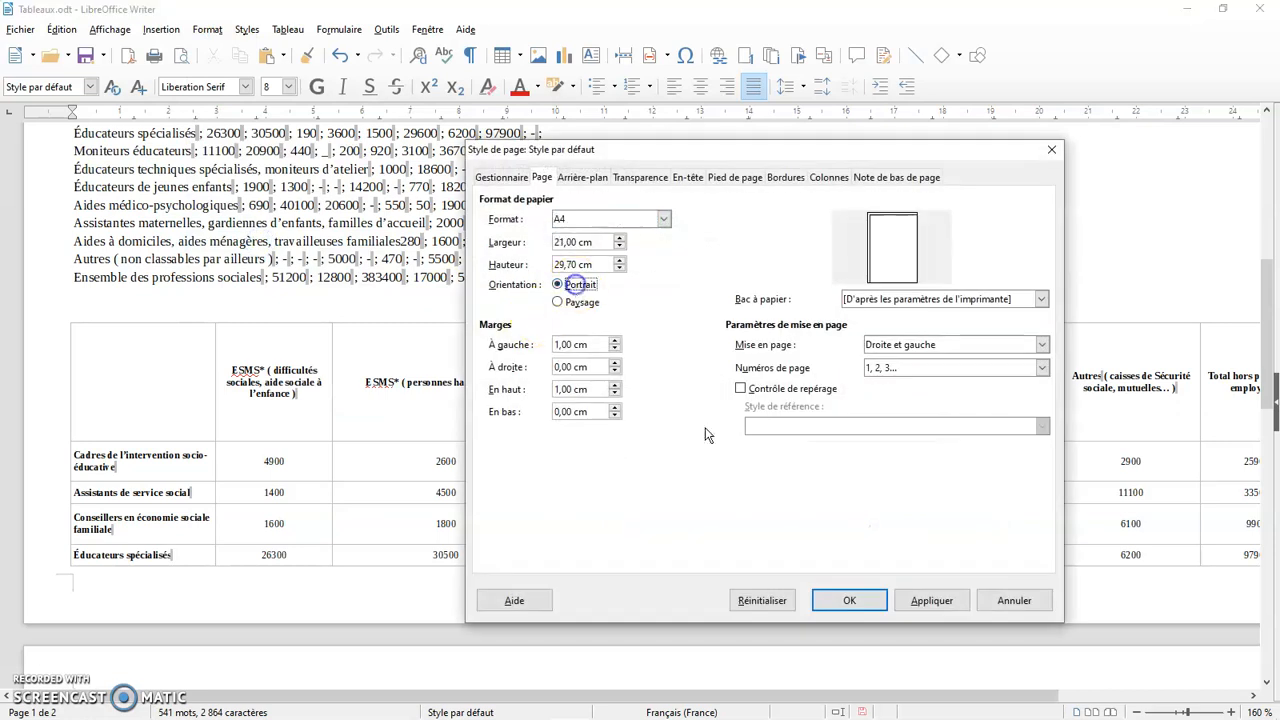
pyautogui.click(849, 600)
# Select the table's header row cells through the seventh column and centre their text horizontally
pyautogui.scroll(4, 771, 395)
pyautogui.scroll(5, 771, 395)
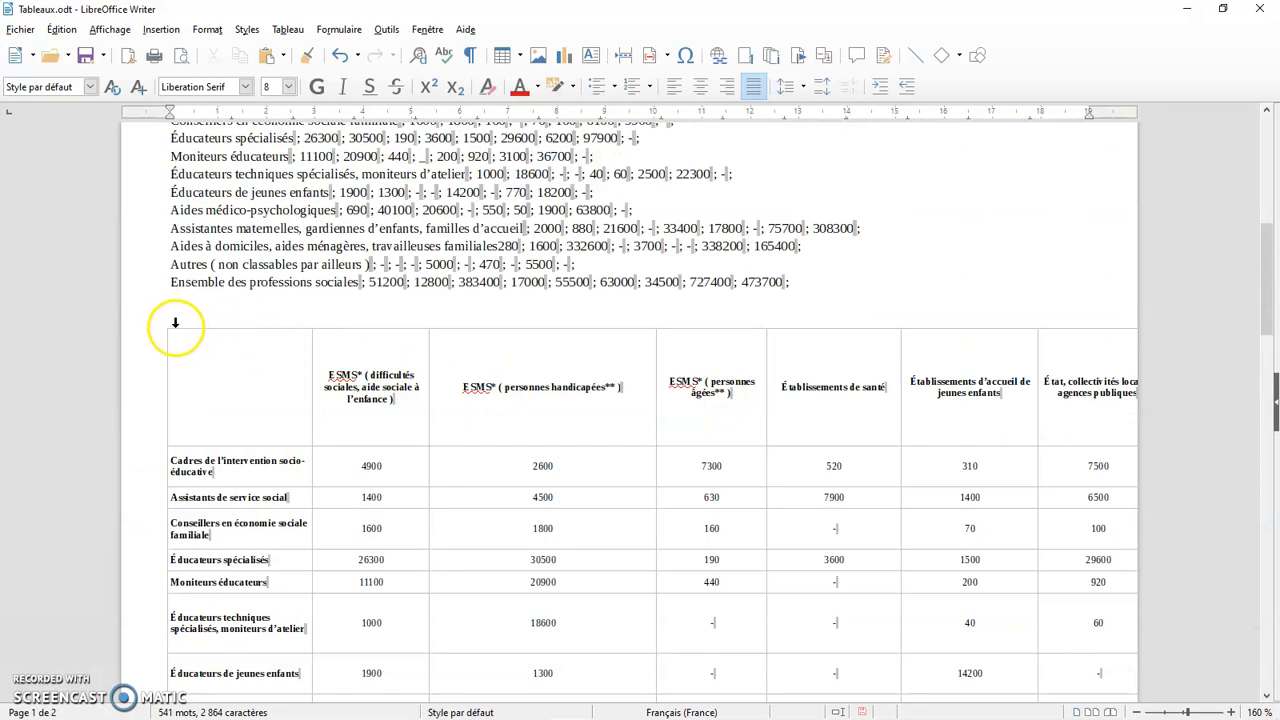
pyautogui.click(448, 430)
pyautogui.scroll(-1, 440, 430)
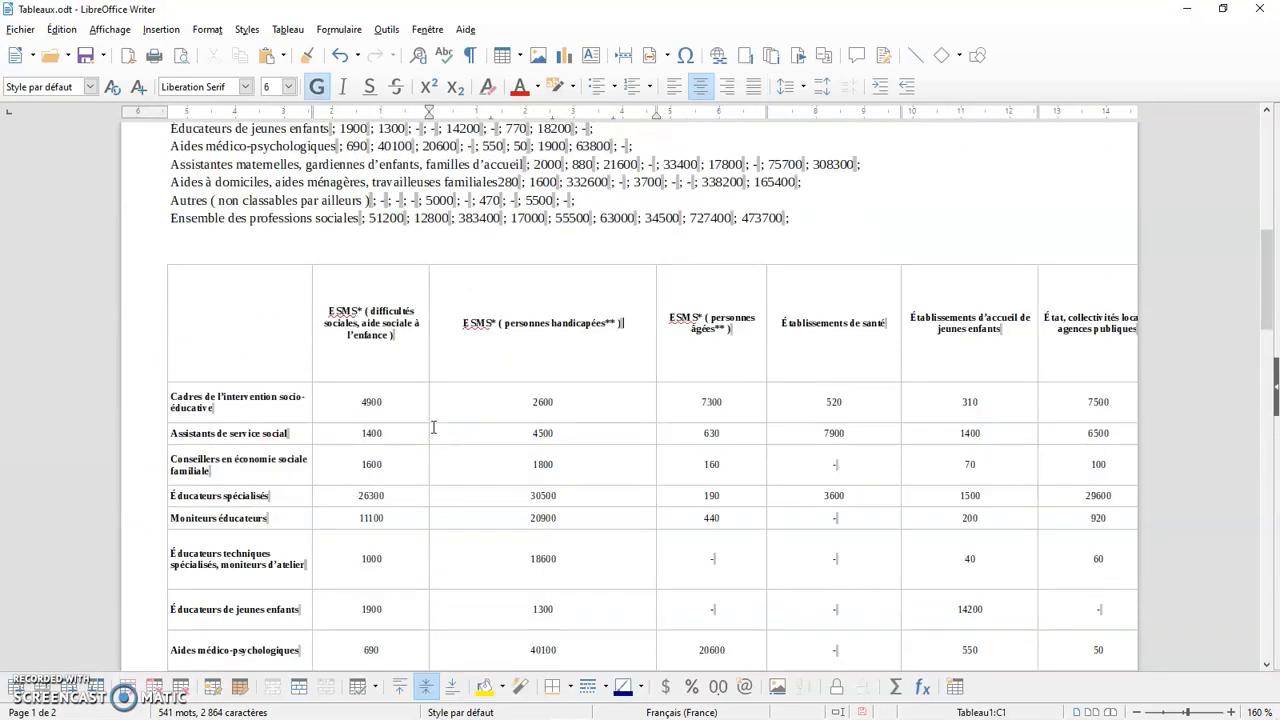
pyautogui.moveTo(294, 331); pyautogui.dragTo(1076, 338)
pyautogui.hotkey('ctrl', 'c')
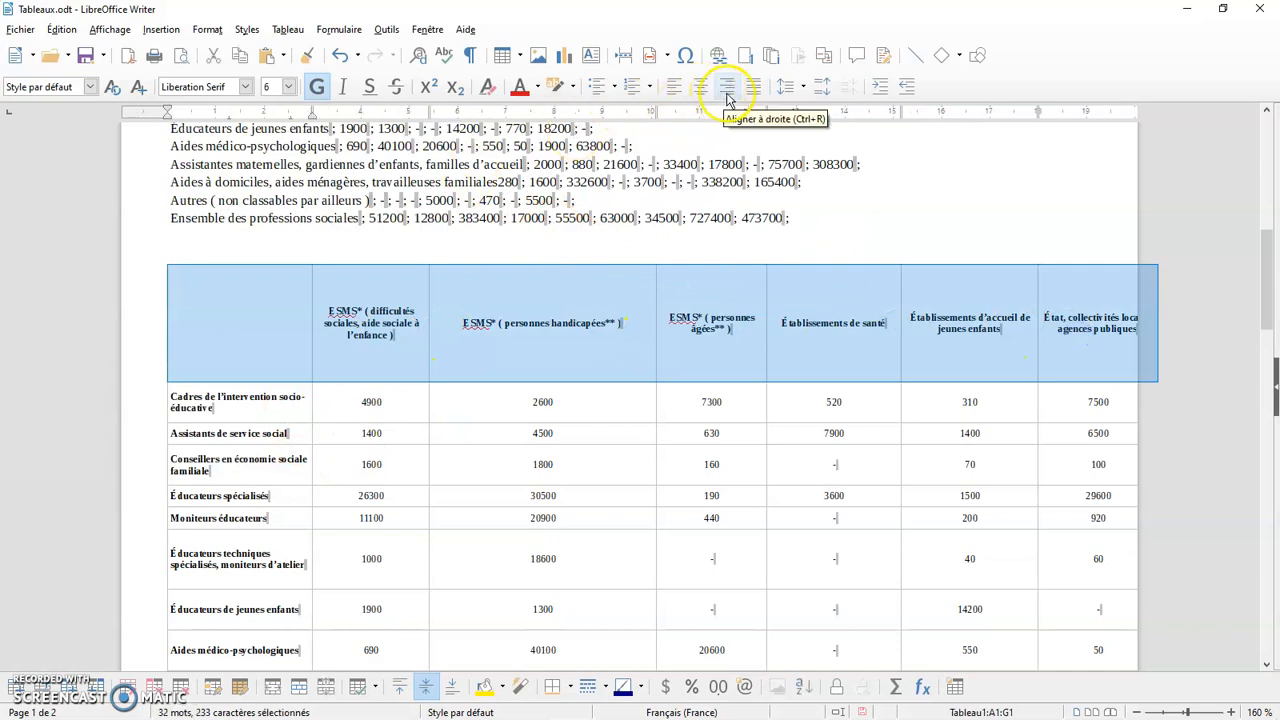
pyautogui.click(727, 90)
pyautogui.click(700, 86)
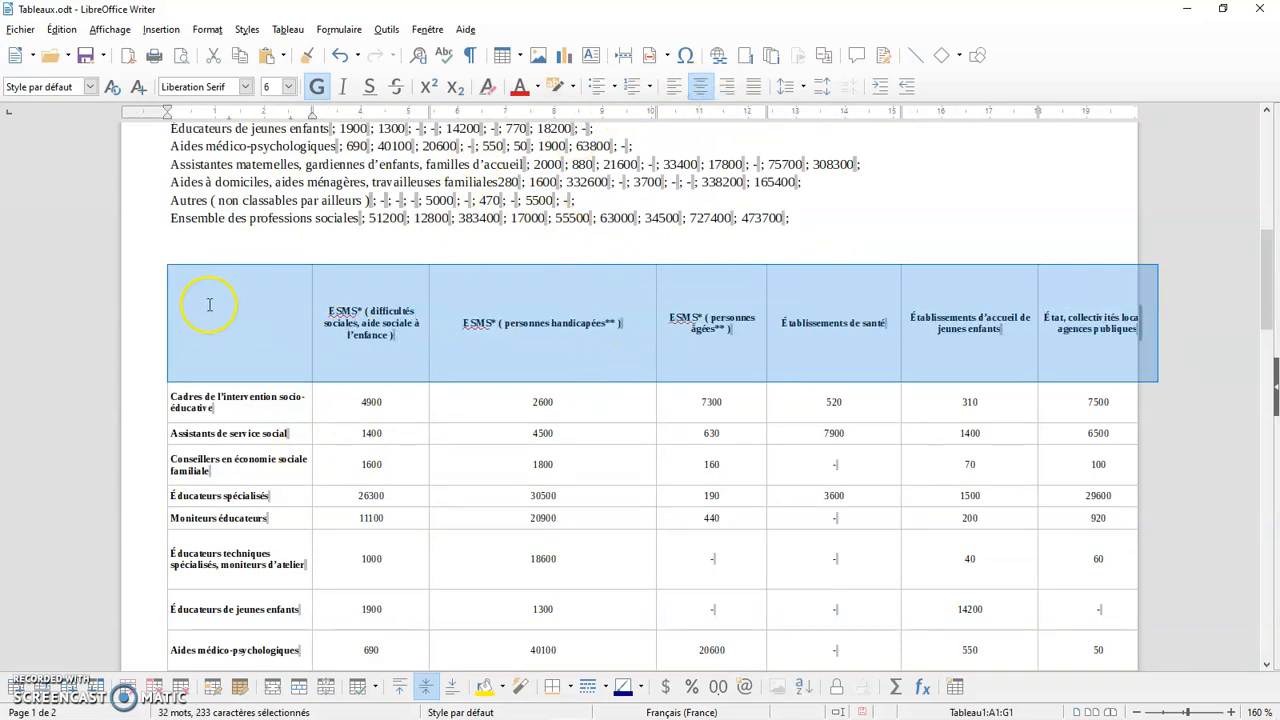
# Delete the entire pasted RTF table and place the cursor below the semicolon-separated text
pyautogui.click(162, 258)
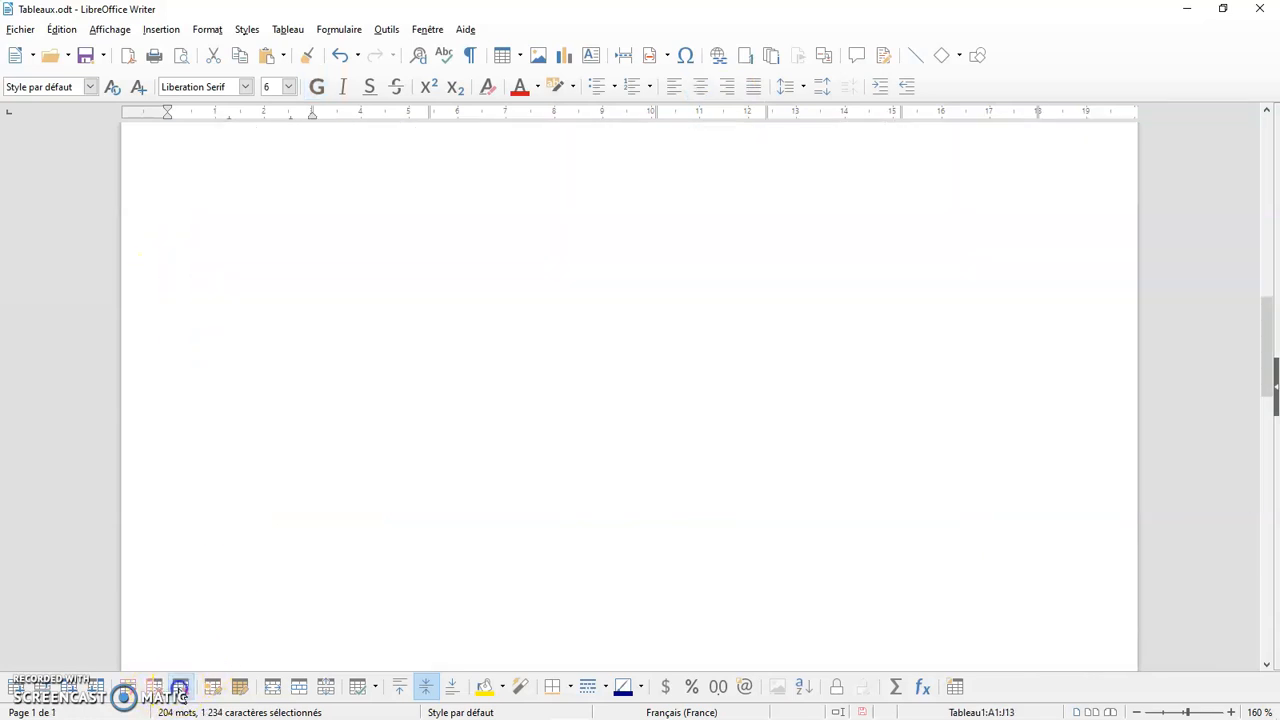
pyautogui.click(462, 430)
pyautogui.click(183, 382)
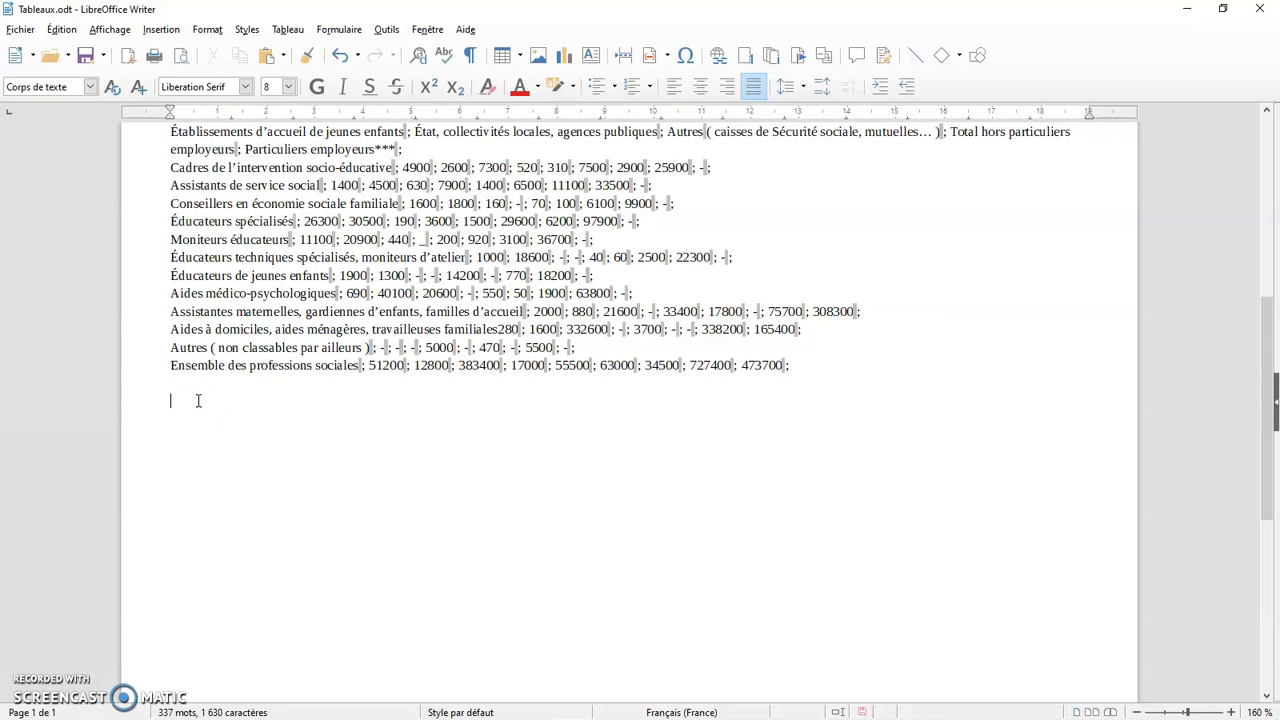
# Try to paste the copied spreadsheet data as unformatted text (Texte non formaté) using paste special
pyautogui.click(60, 30)
pyautogui.click(103, 185)
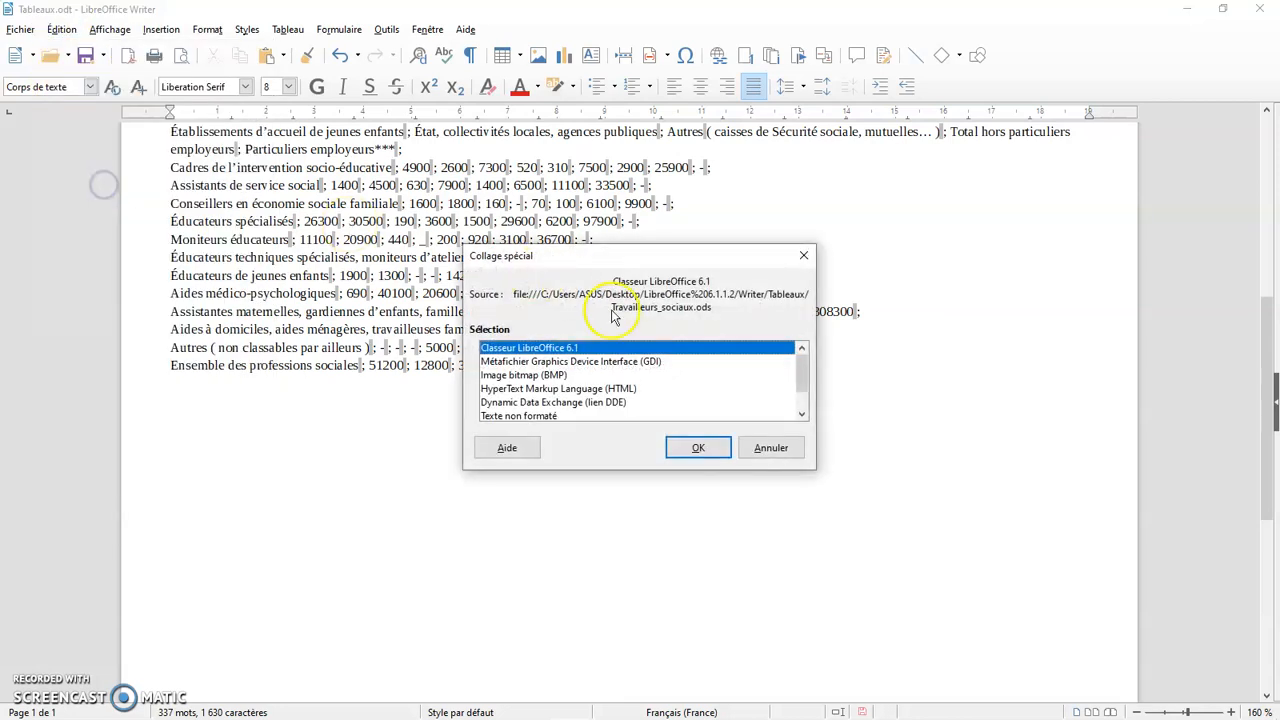
pyautogui.scroll(-1, 800, 378)
pyautogui.click(558, 390)
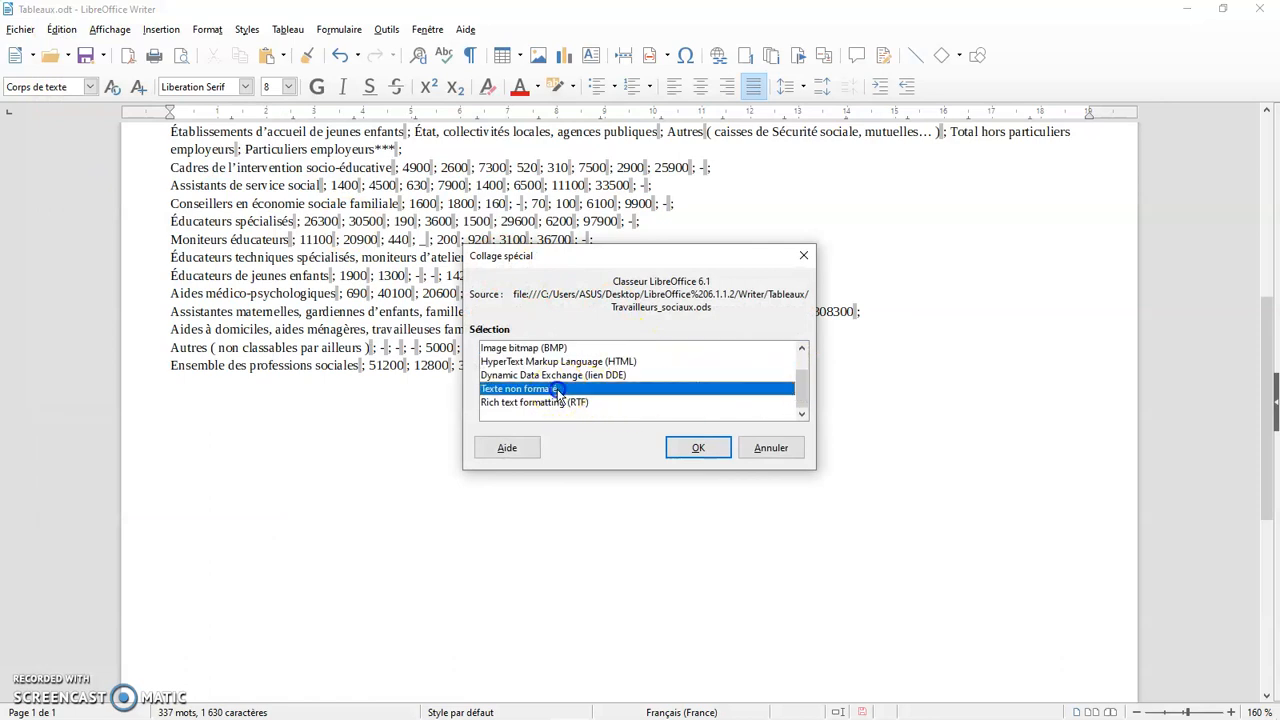
pyautogui.click(710, 458)
pyautogui.click(698, 448)
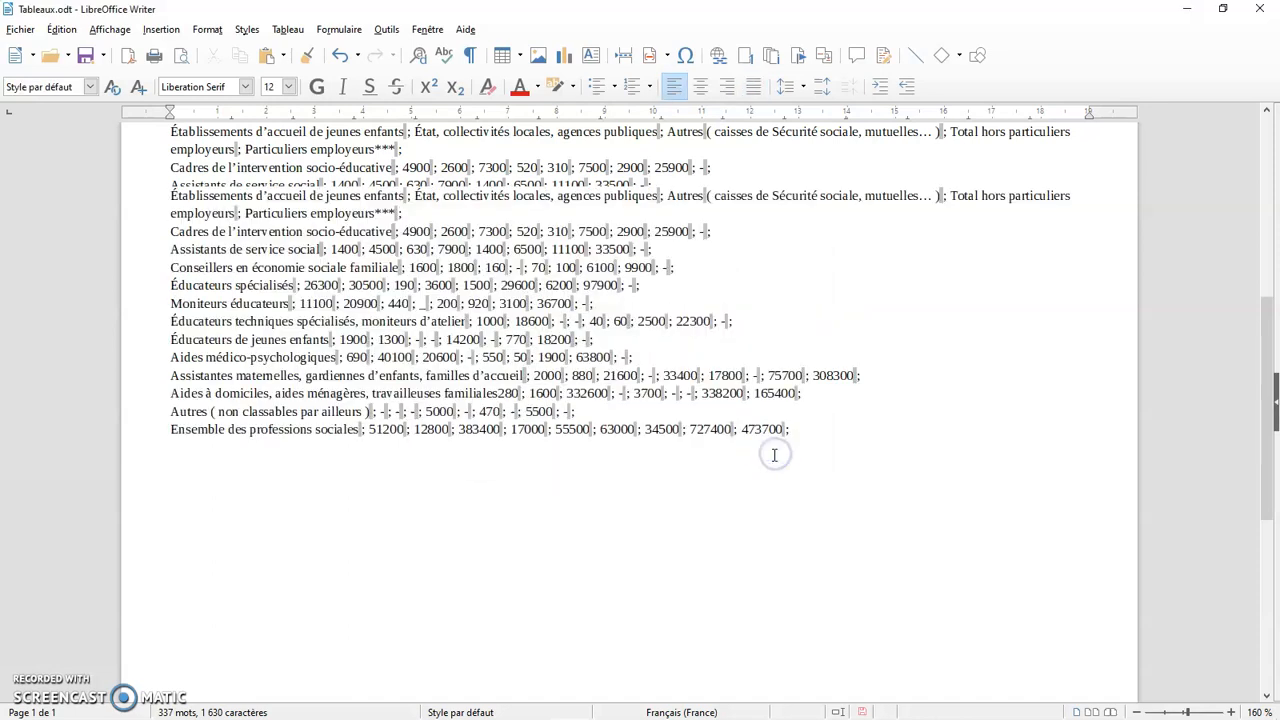
# Display the available commands for converting text to a table or a table to text
pyautogui.scroll(1, 774, 455)
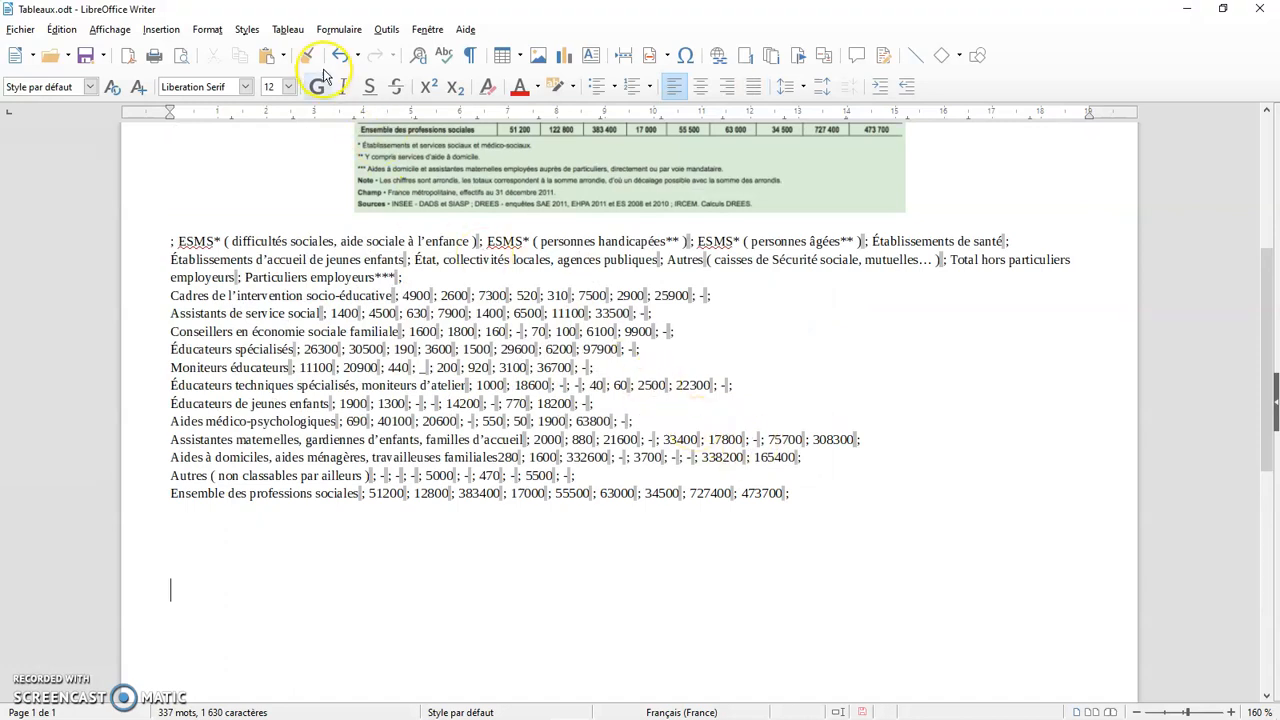
pyautogui.click(290, 31)
pyautogui.moveTo(366, 352)
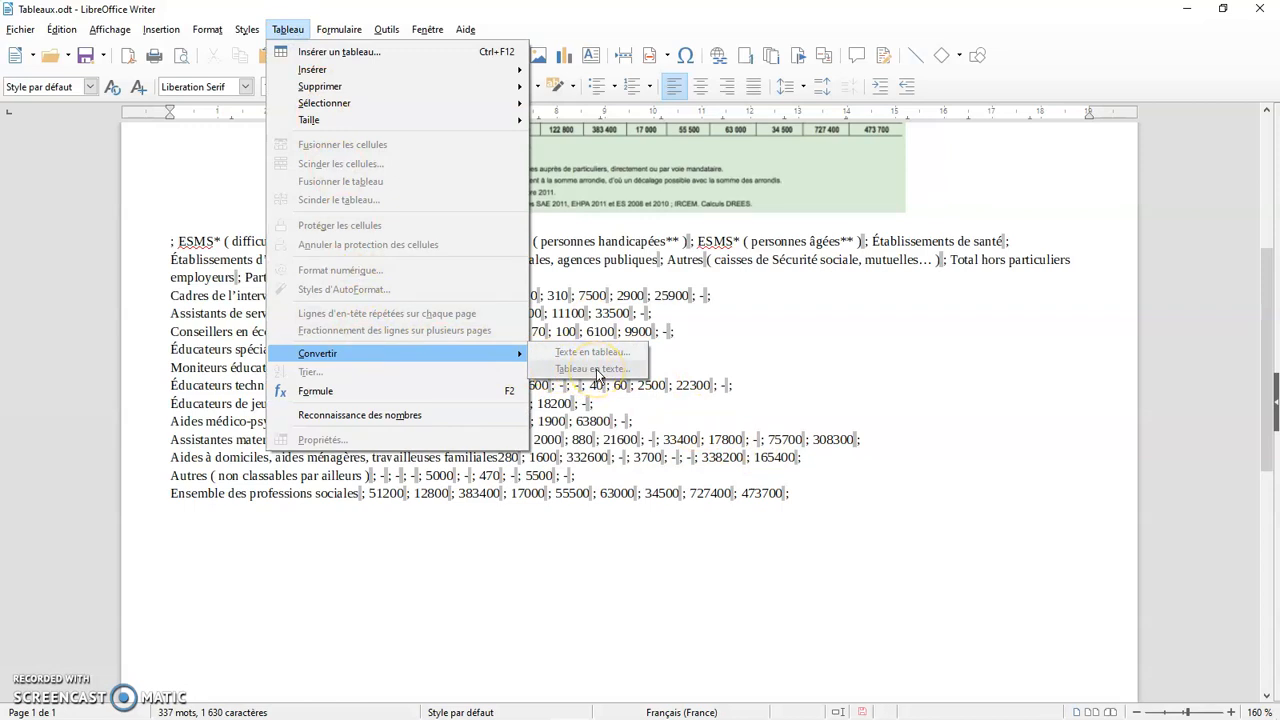
# Paste the copied spreadsheet data as unformatted text (Texte non formaté) below the semicolon-separated text using paste special
pyautogui.click(771, 376)
pyautogui.click(188, 537)
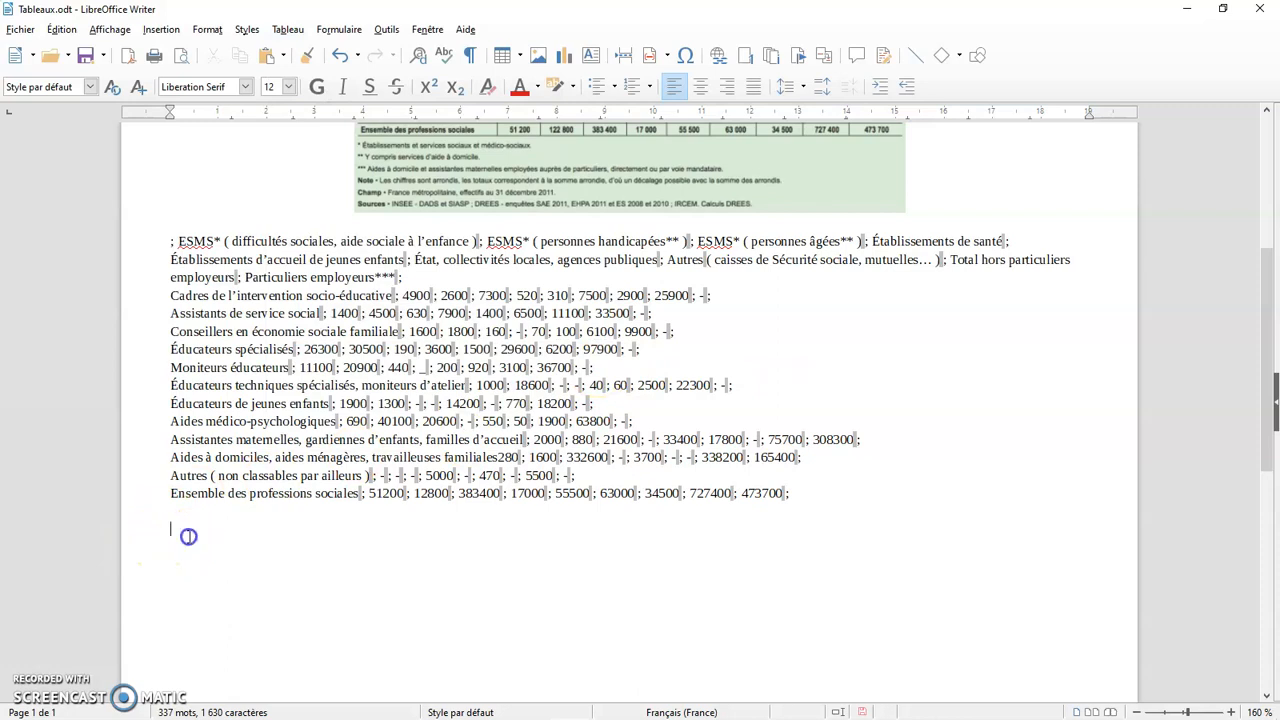
pyautogui.click(61, 29)
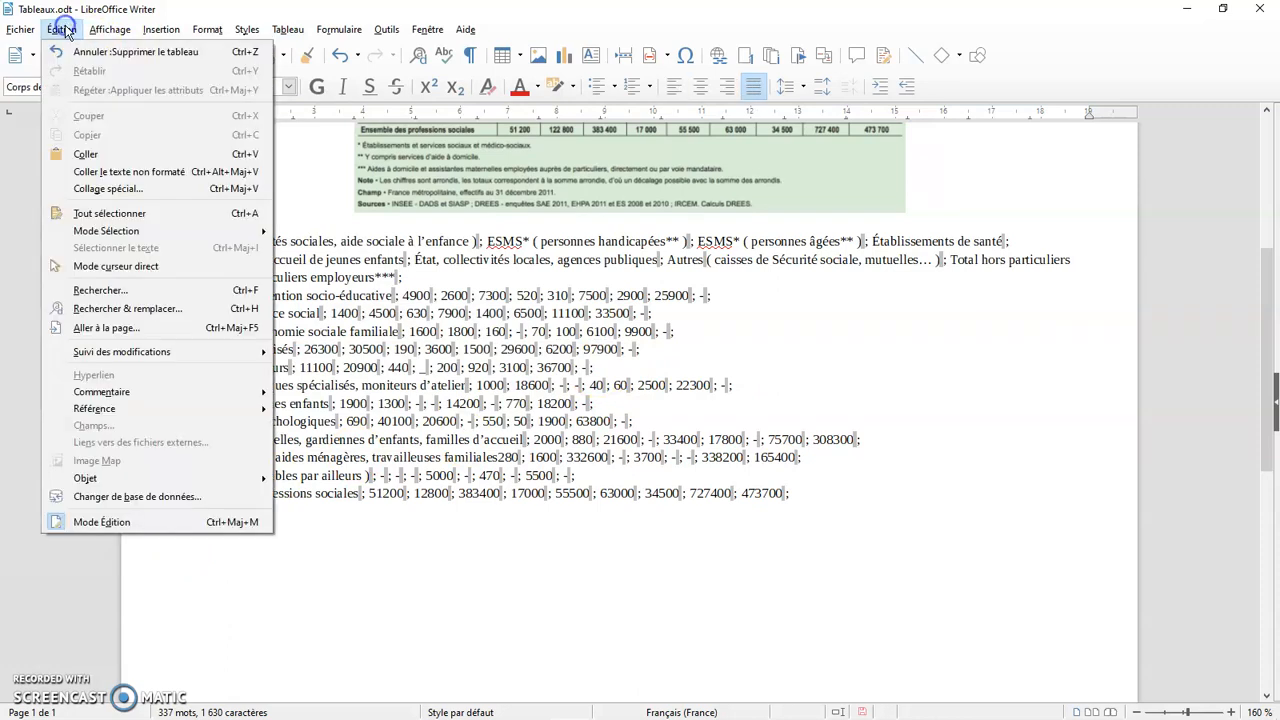
pyautogui.click(108, 189)
pyautogui.scroll(-1, 550, 405)
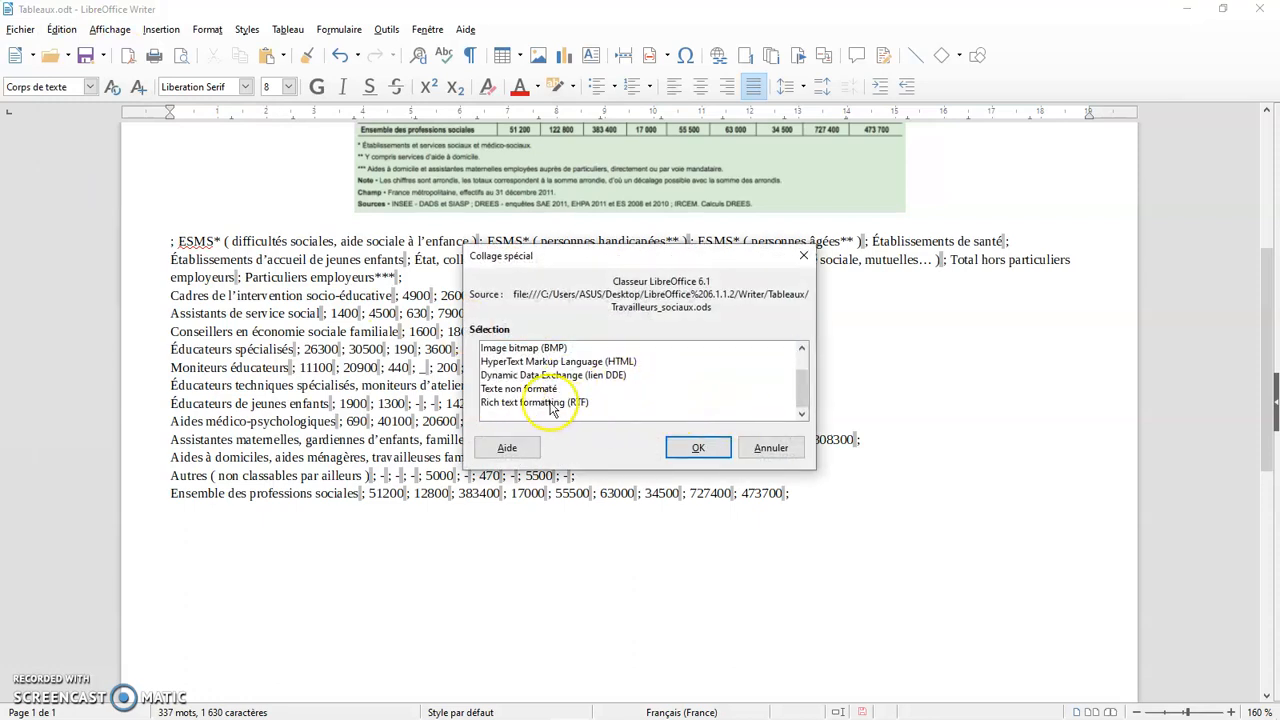
pyautogui.click(537, 389)
pyautogui.click(698, 447)
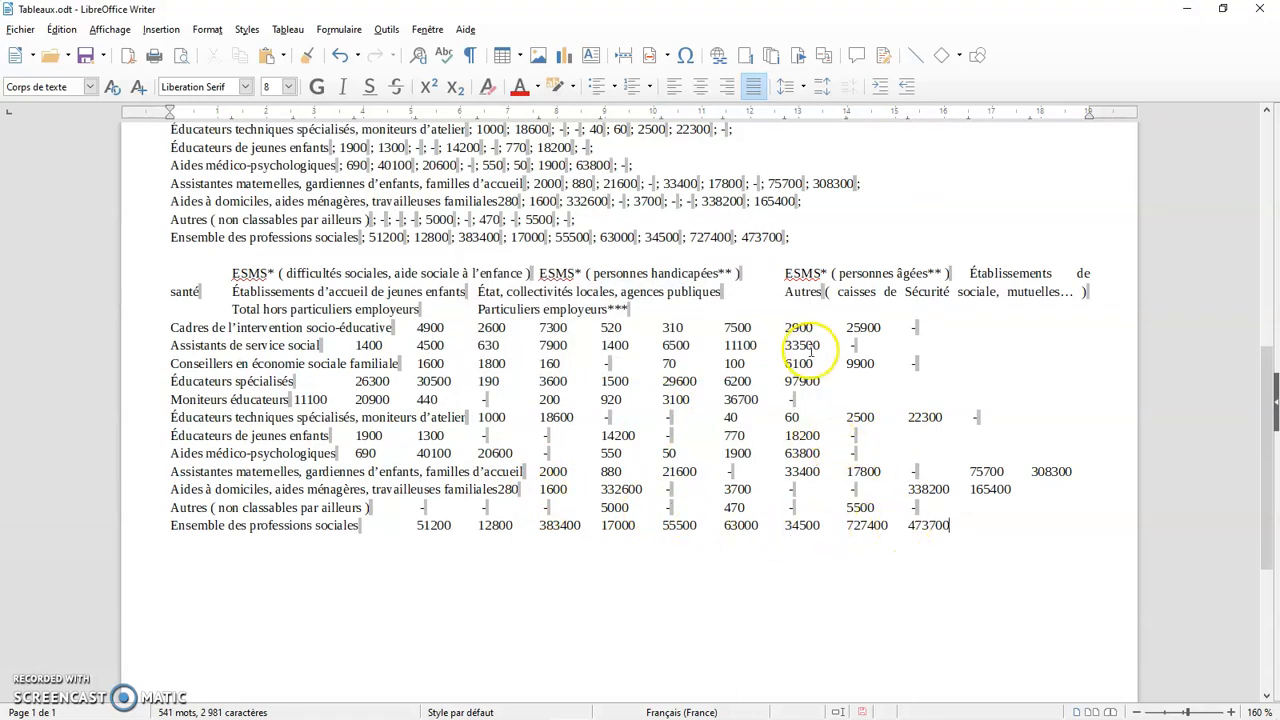
# Undo the paste of the unformatted spreadsheet data
pyautogui.click(61, 29)
pyautogui.click(72, 62)
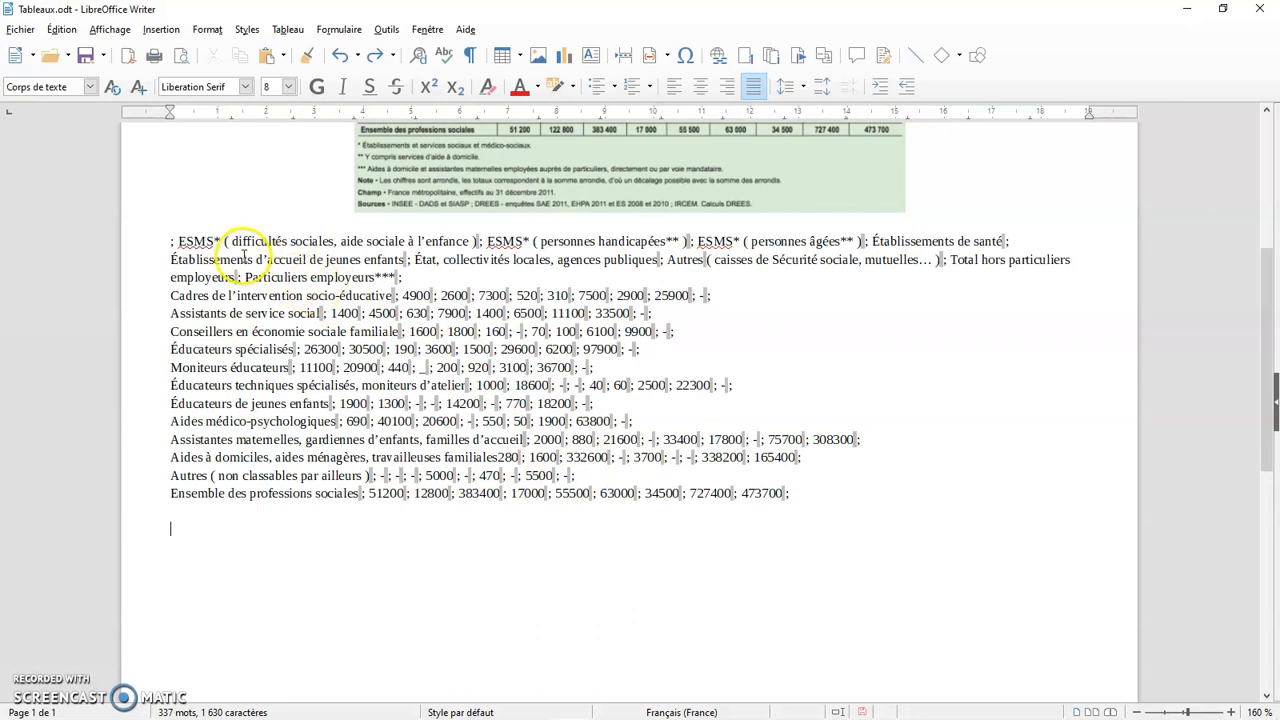
# Select all the semicolon-separated text and set up its conversion to a table with the semicolon (Point-virgule) as separator
pyautogui.scroll(2, 460, 185)
pyautogui.scroll(-1, 516, 355)
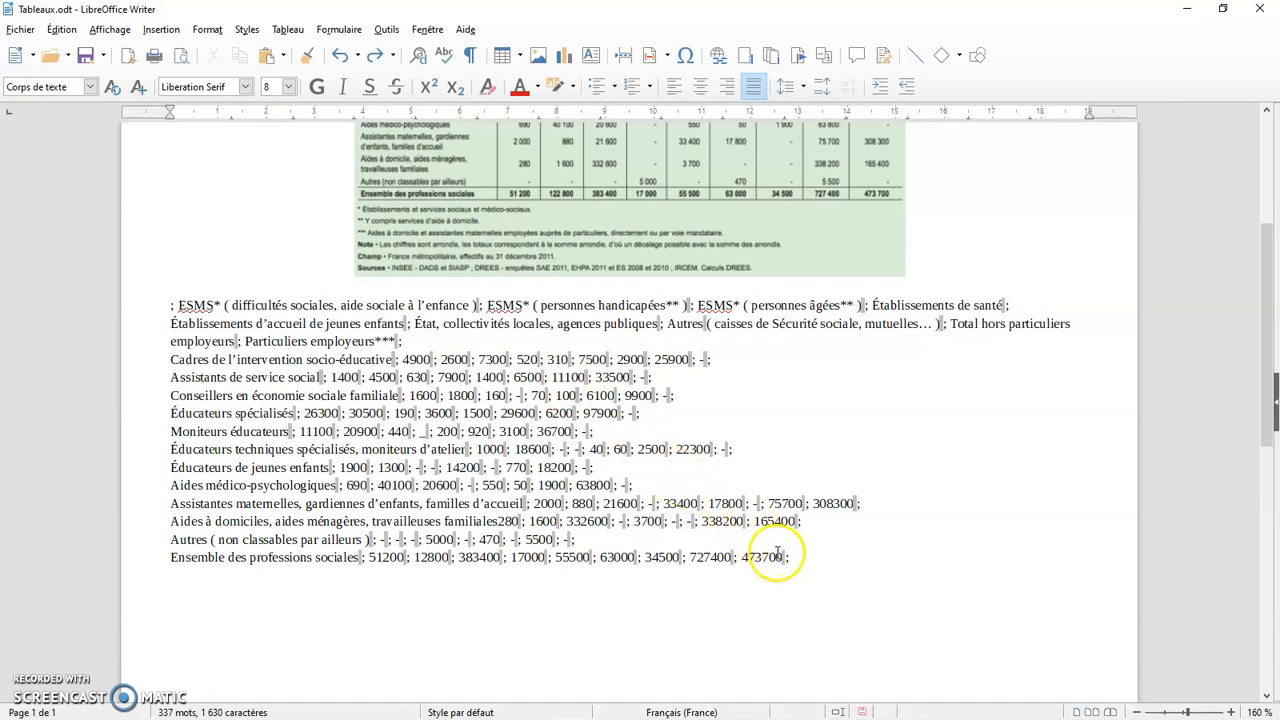
pyautogui.moveTo(790, 557); pyautogui.dragTo(169, 306)
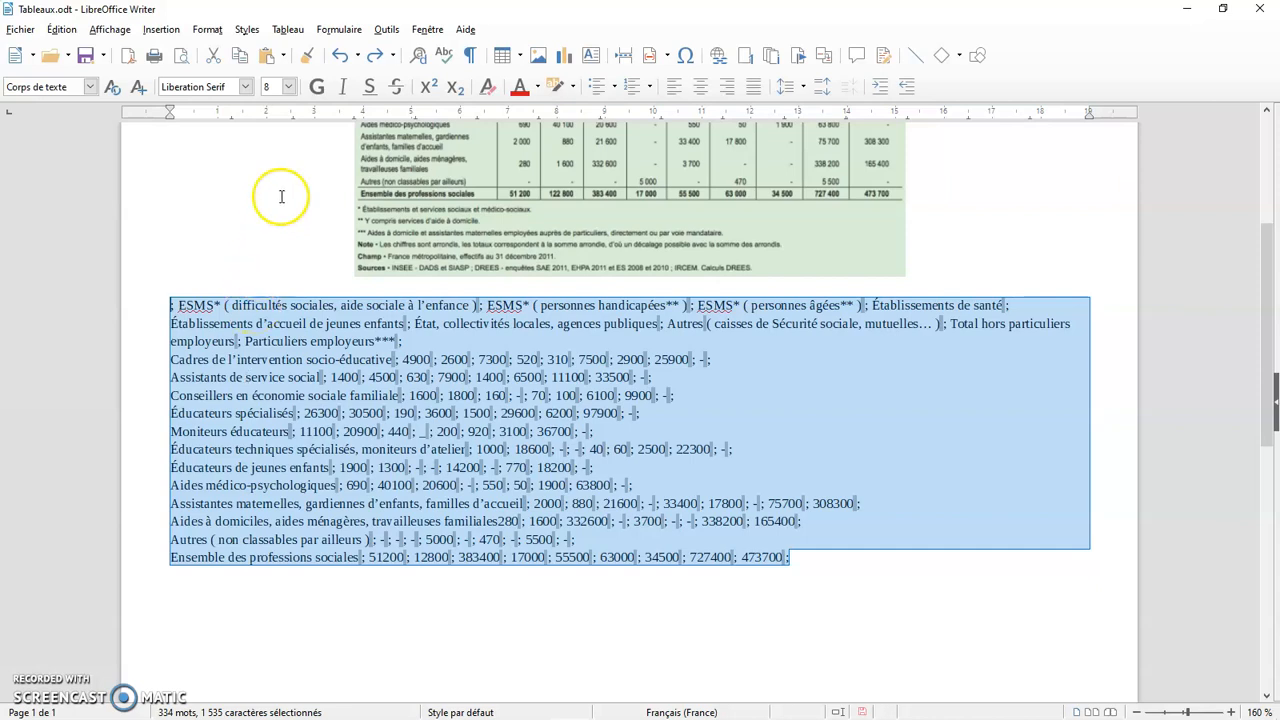
pyautogui.click(288, 30)
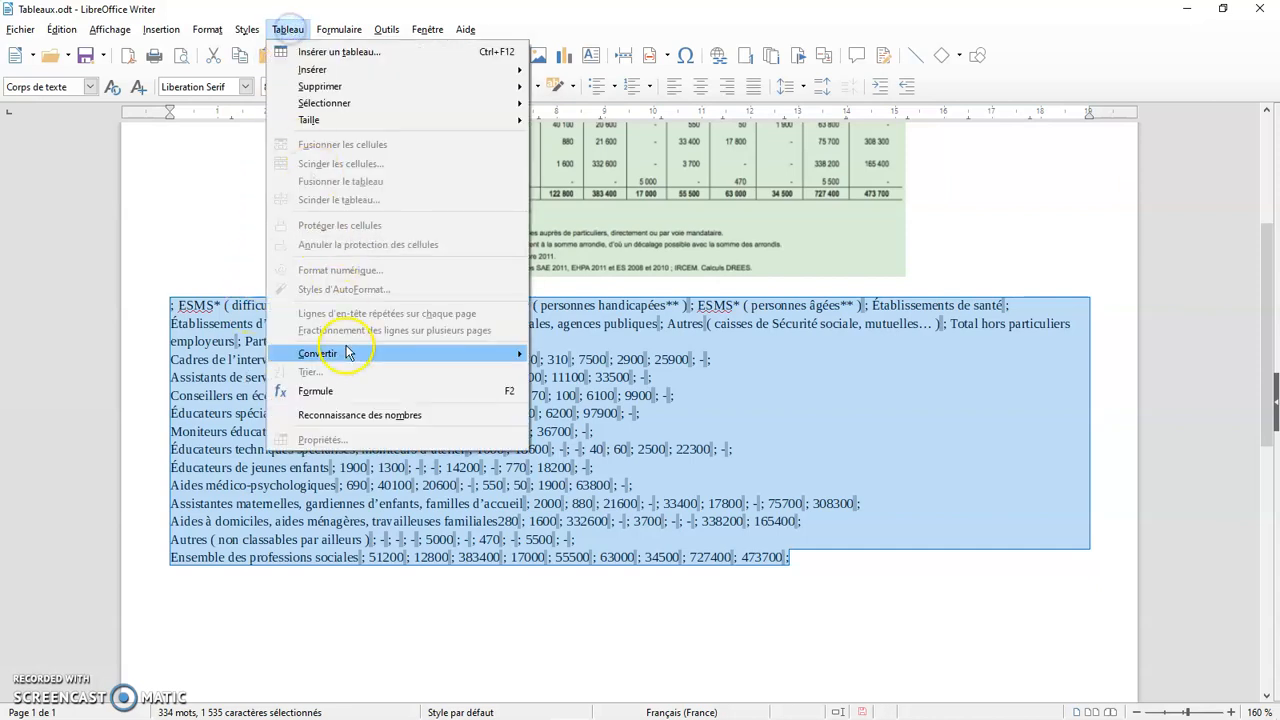
pyautogui.moveTo(351, 354)
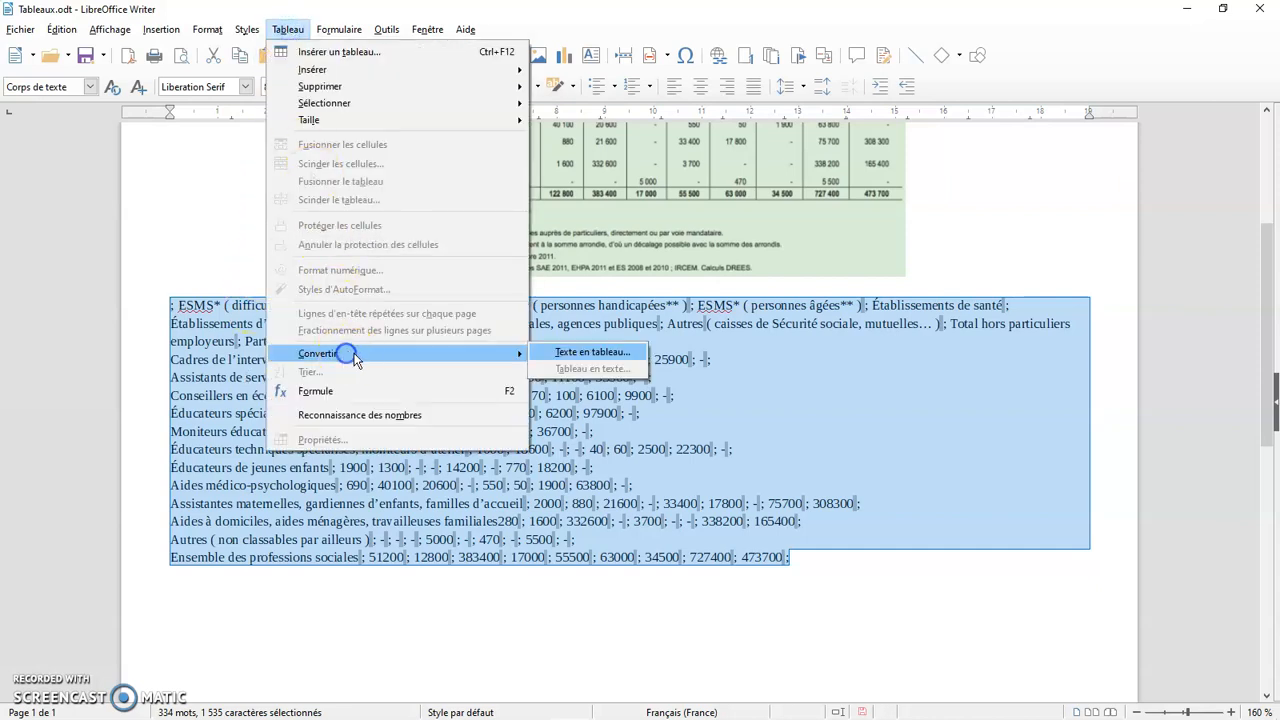
pyautogui.click(578, 358)
pyautogui.moveTo(610, 230); pyautogui.dragTo(1064, 204)
pyautogui.click(1089, 241)
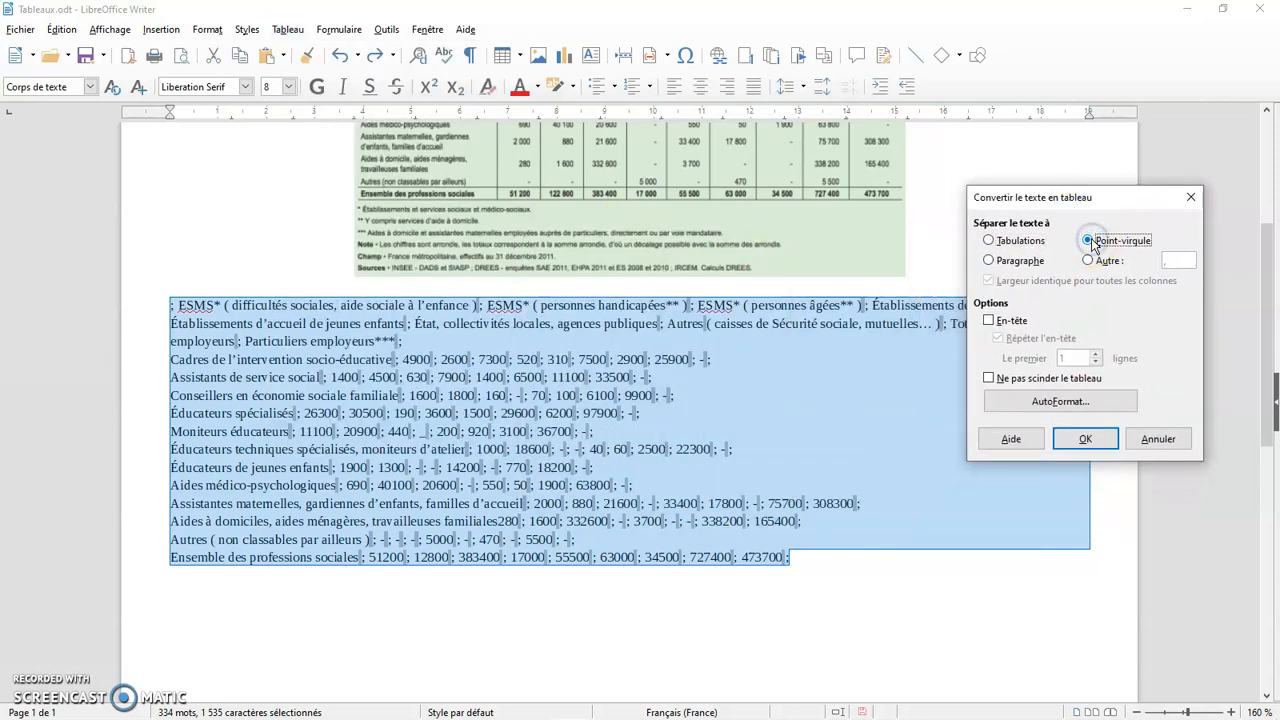
# Choose the Style par défaut AutoFormat for the new table and complete the text-to-table conversion
pyautogui.click(1025, 402)
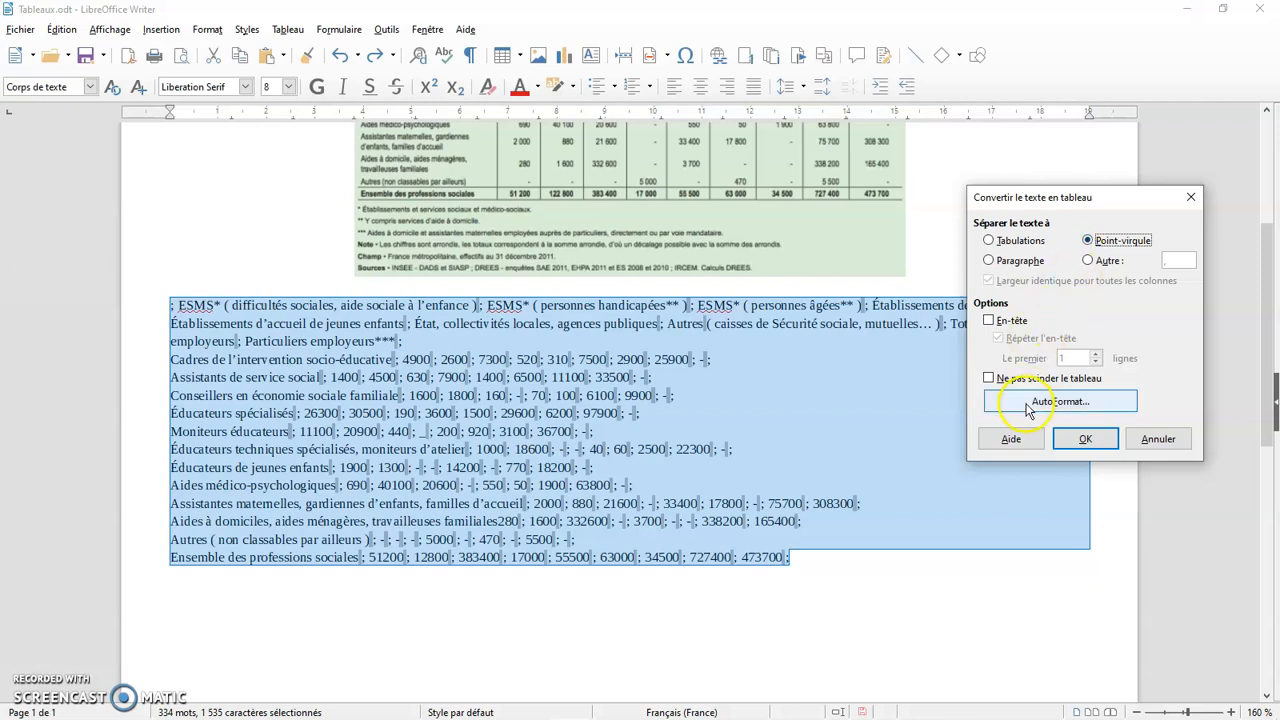
pyautogui.click(916, 261)
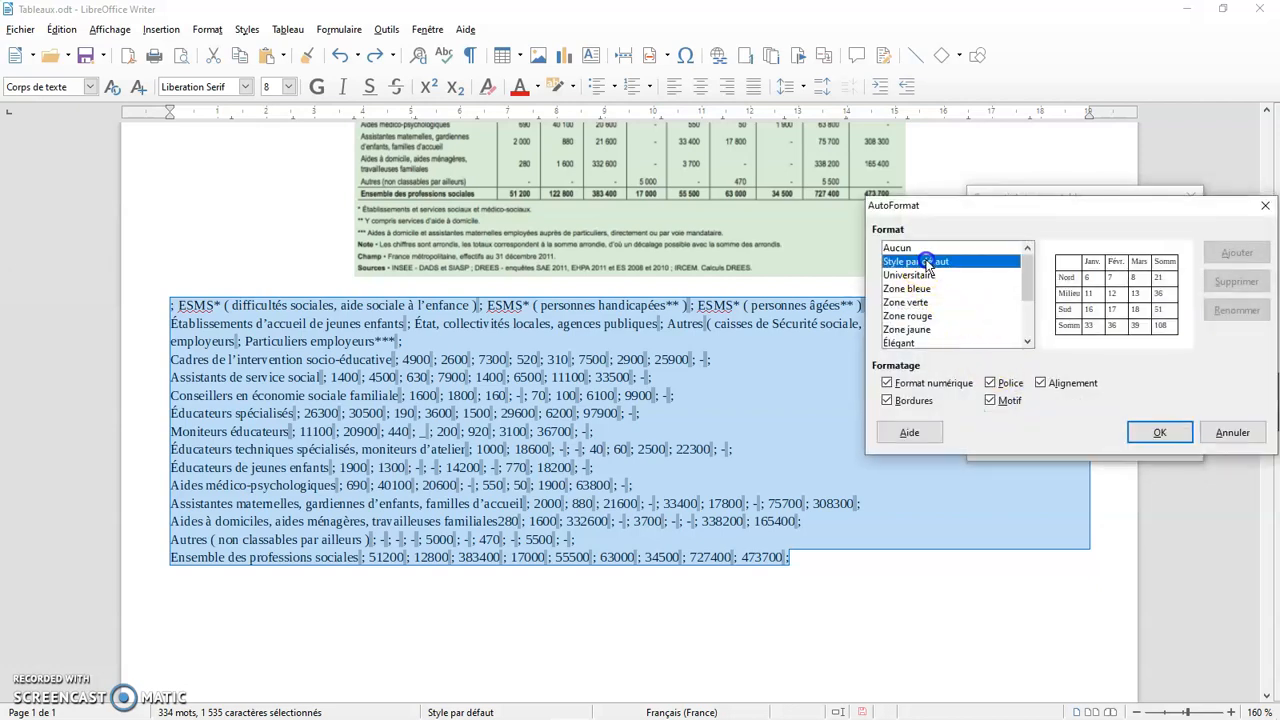
pyautogui.click(1130, 432)
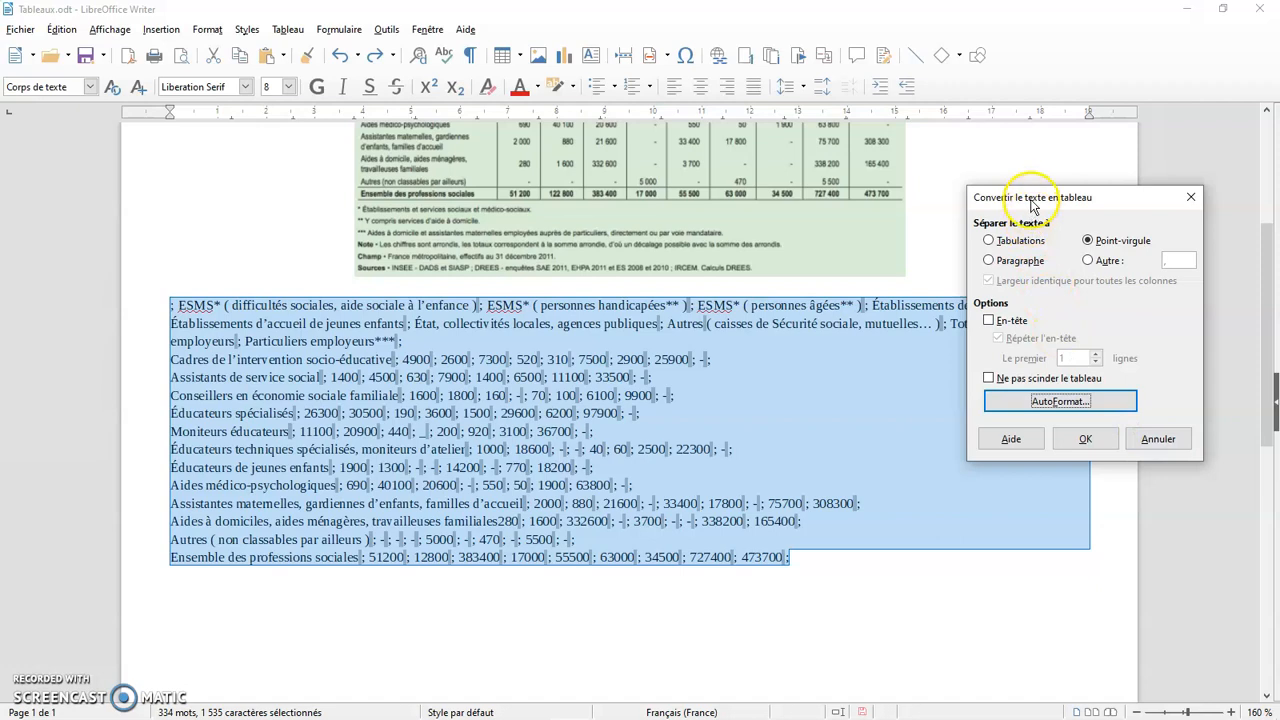
pyautogui.moveTo(1031, 197); pyautogui.dragTo(1051, 185)
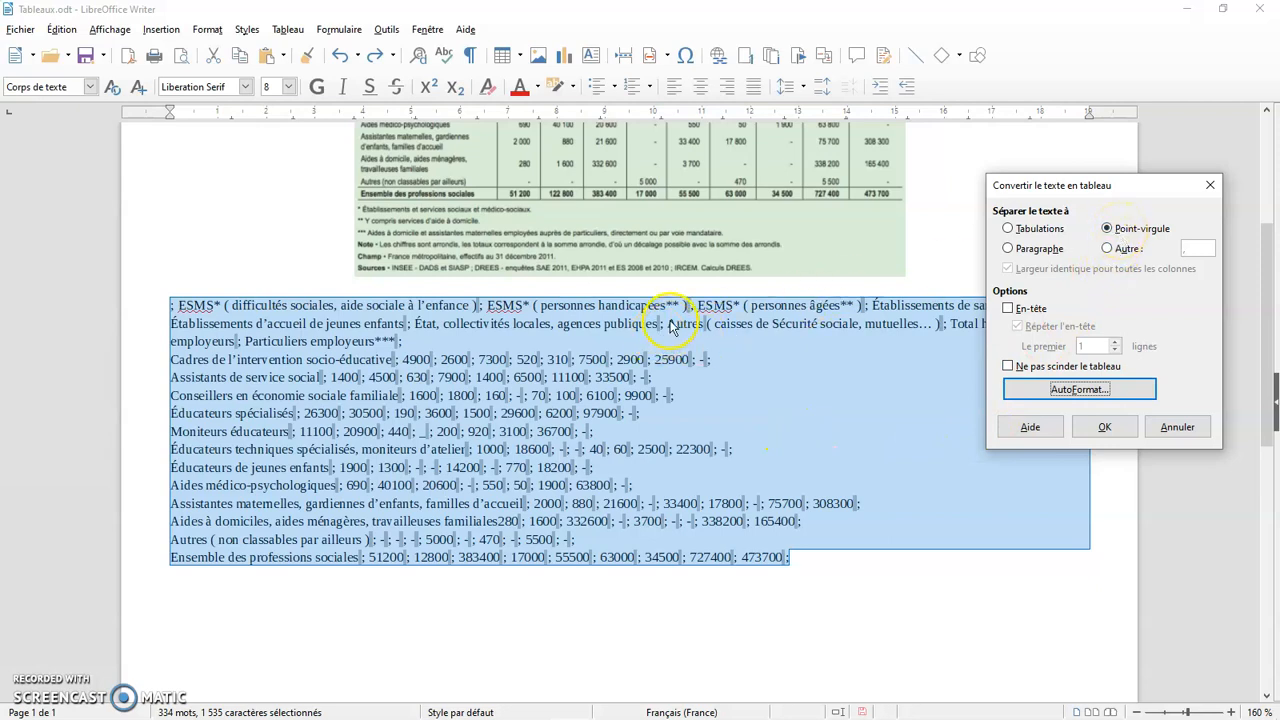
pyautogui.click(1104, 427)
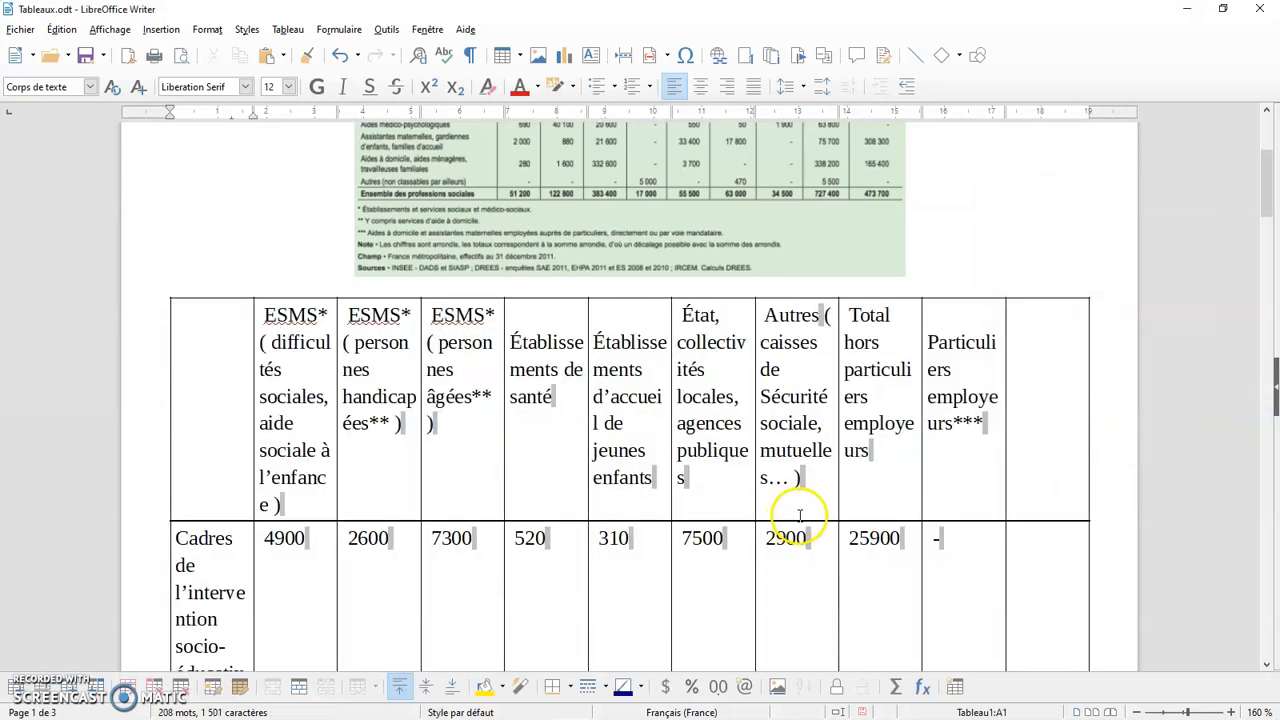
pyautogui.scroll(-6, 796, 517)
pyautogui.scroll(7, 801, 514)
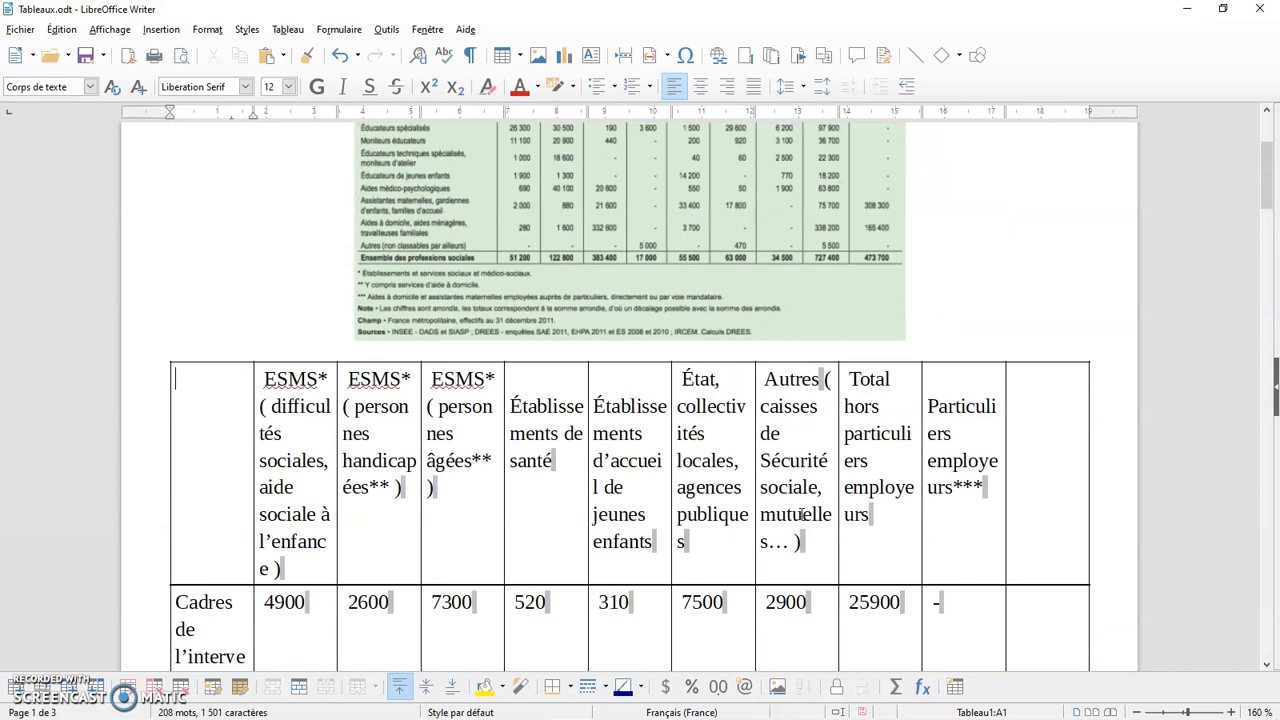
pyautogui.scroll(3, 1034, 482)
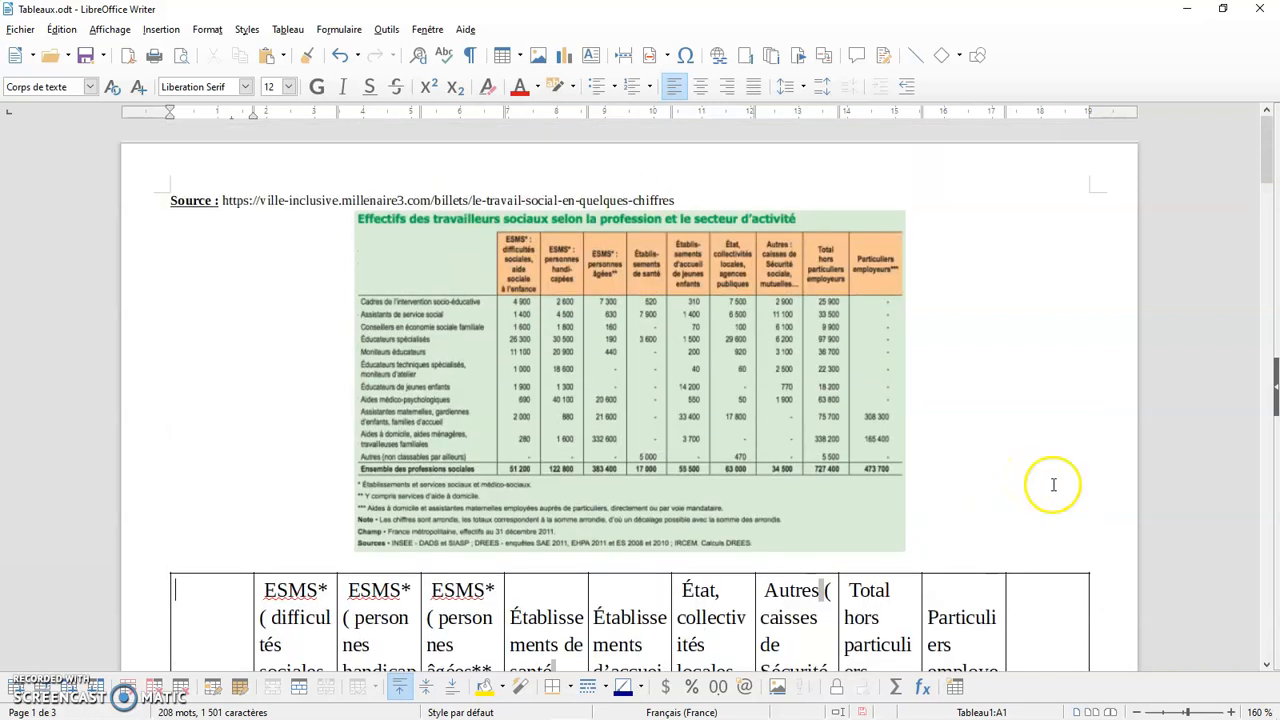